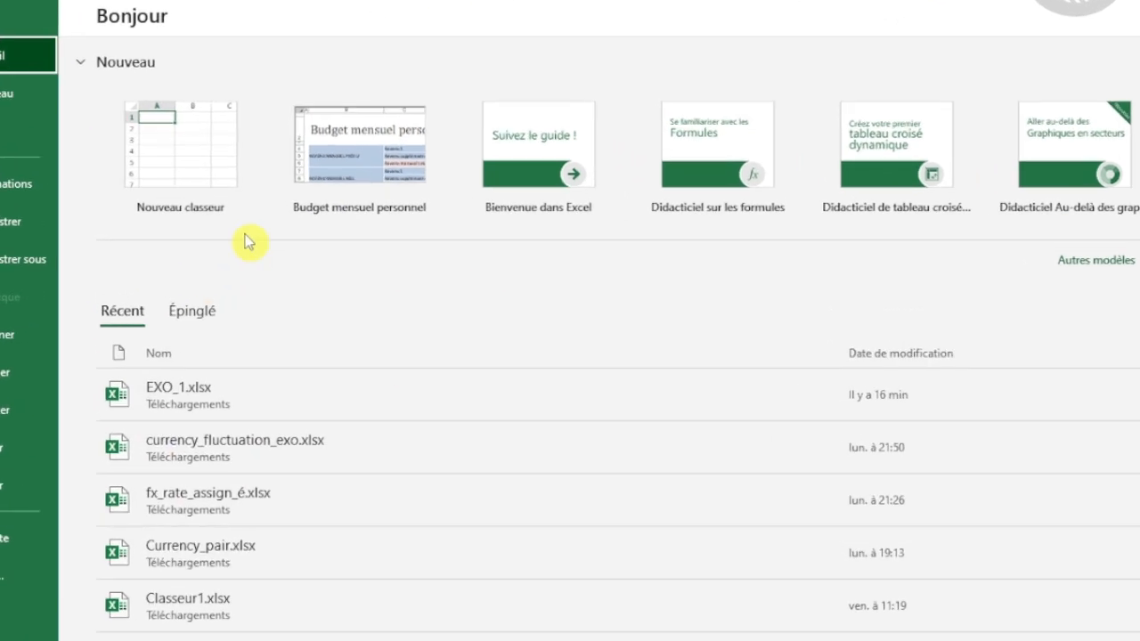
Create a new blank workbook.
left_click(181, 192)
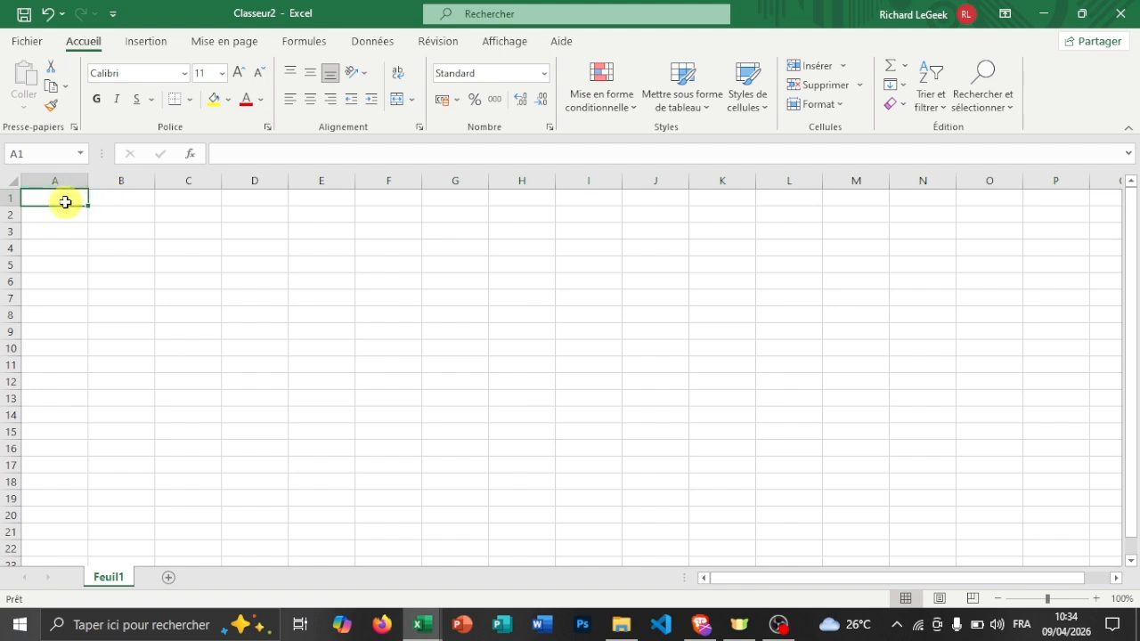
left_click(125, 204)
left_click(170, 198)
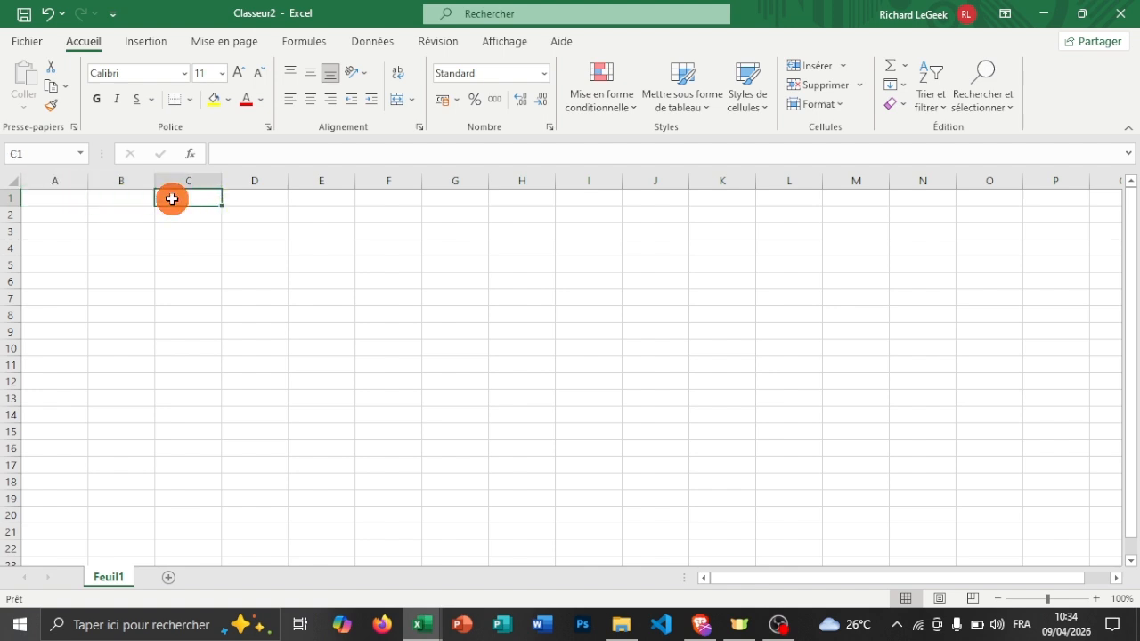
left_click(264, 198)
left_click(79, 214)
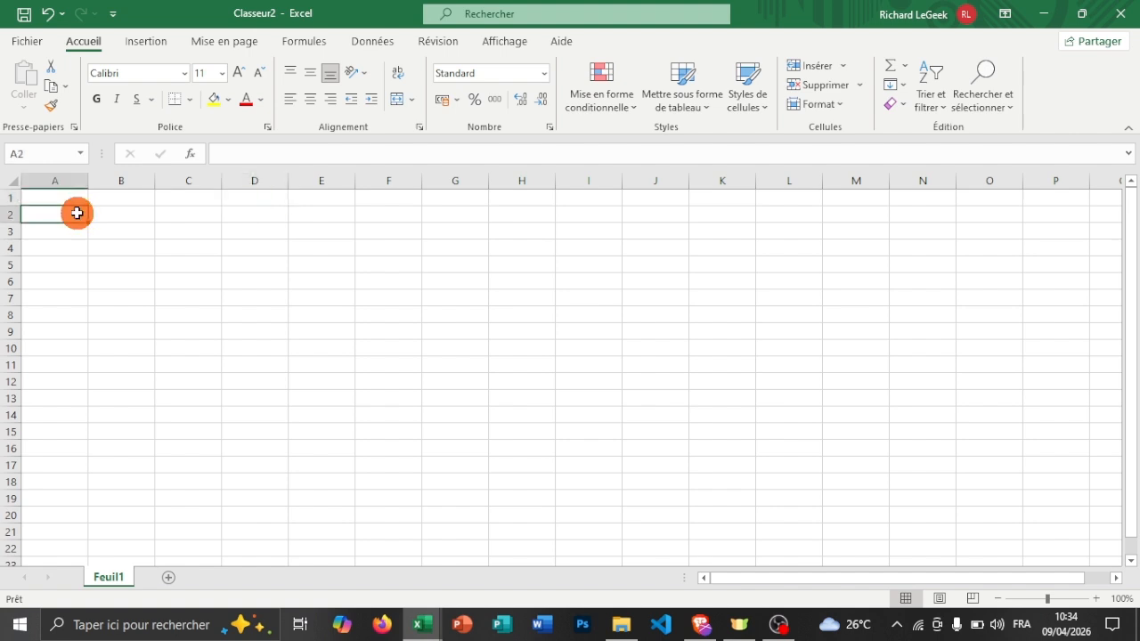
left_click(41, 233)
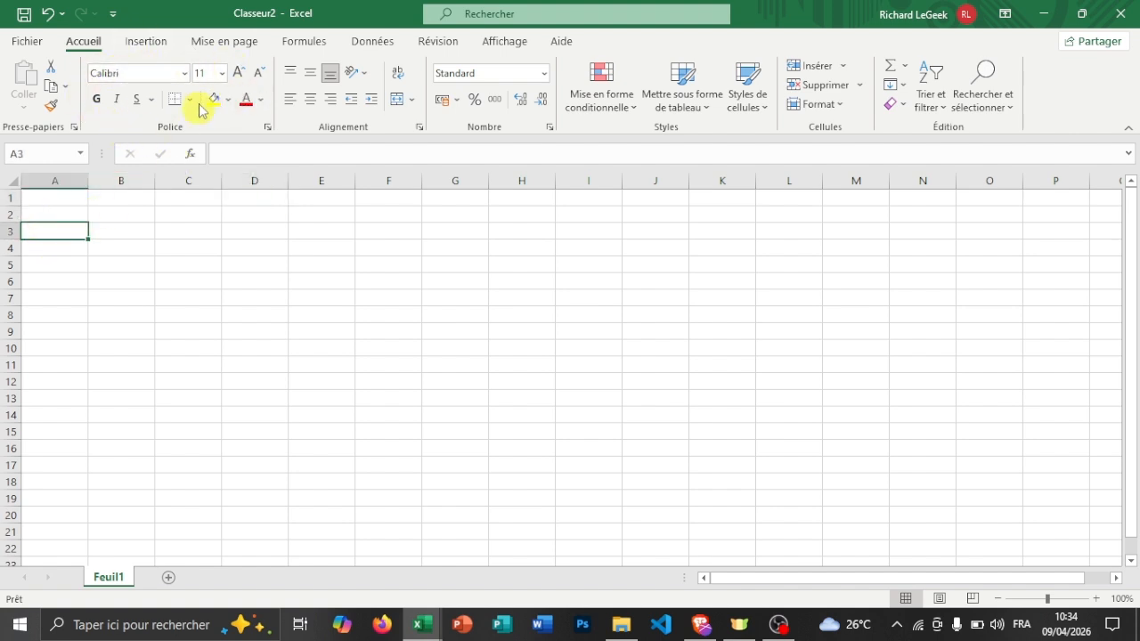
left_click(186, 73)
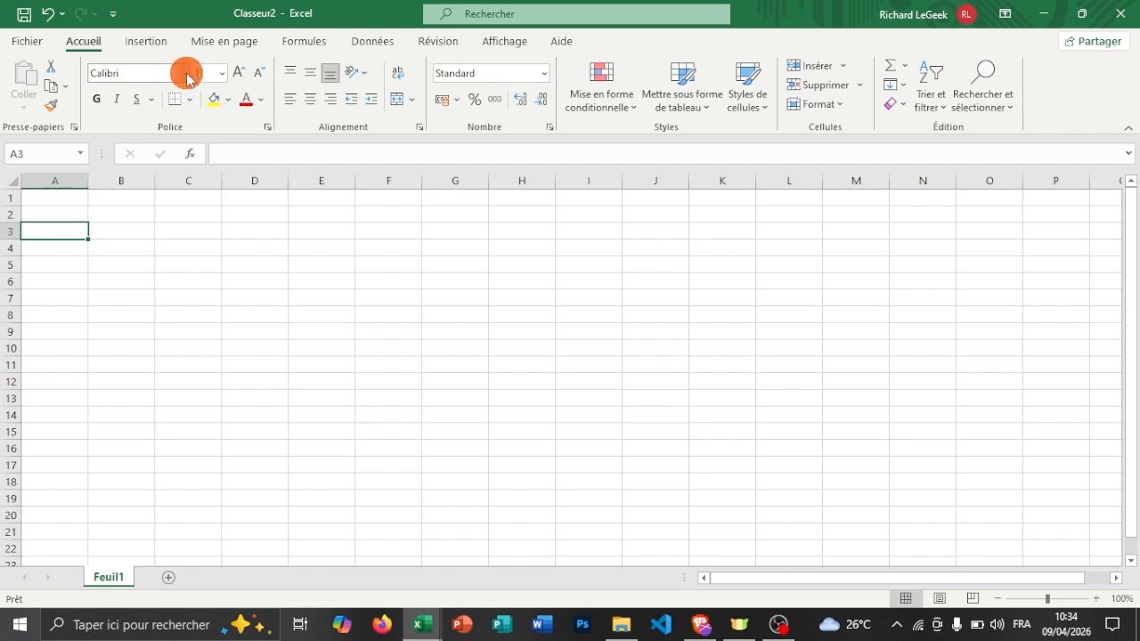
left_click(221, 74)
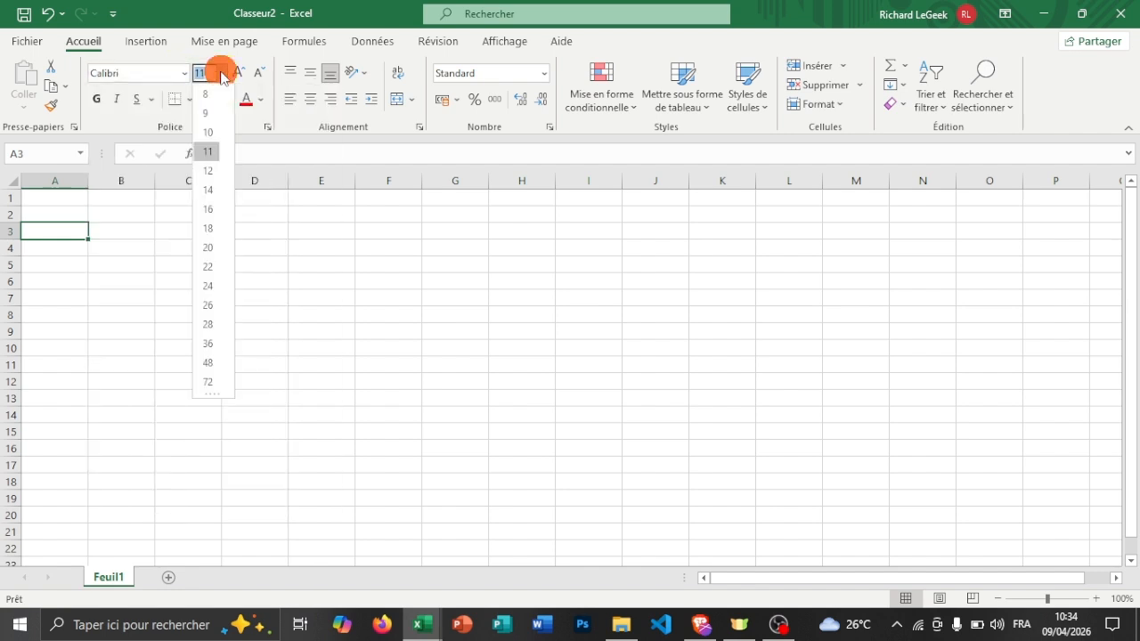
left_click(221, 74)
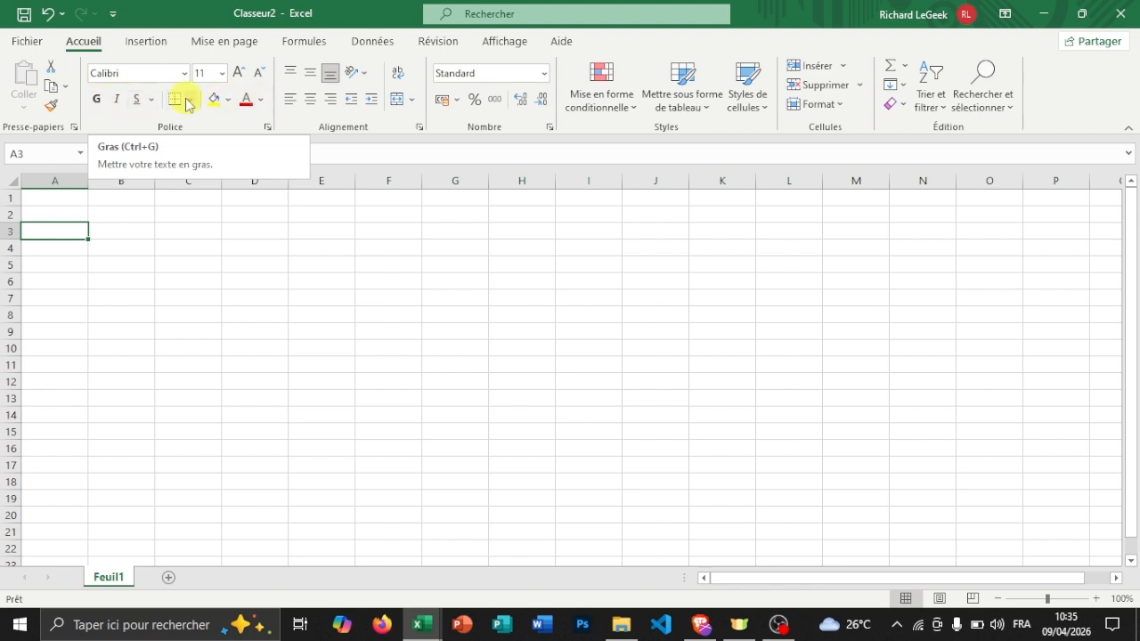
Enter "maman va au marché" in A1 and widen column A to fit the text.
left_click(61, 196)
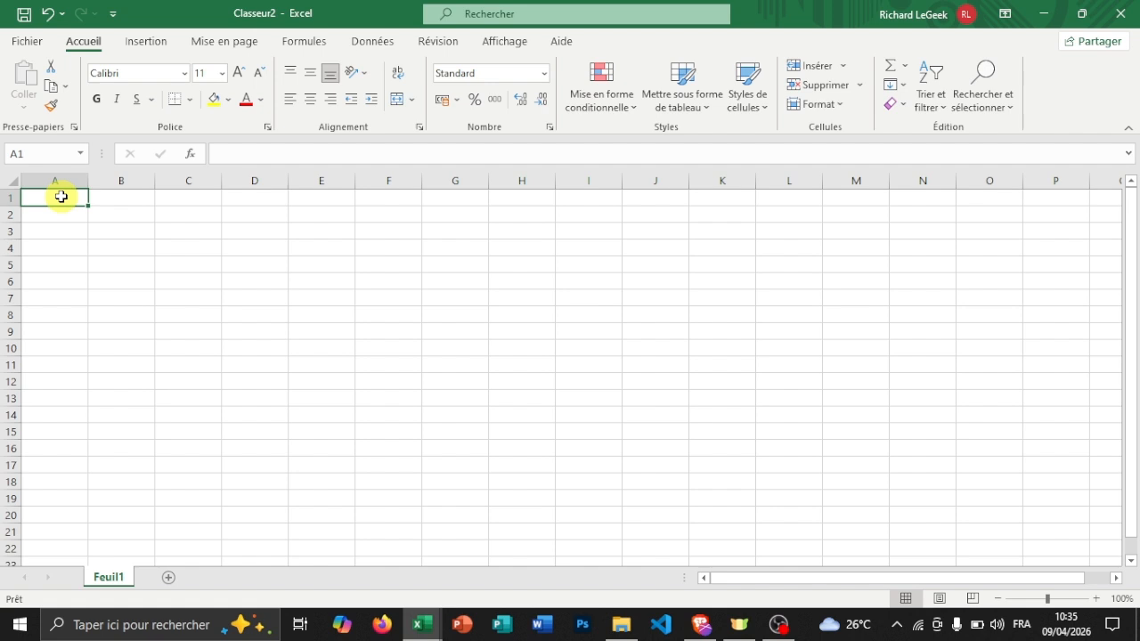
type("mama")
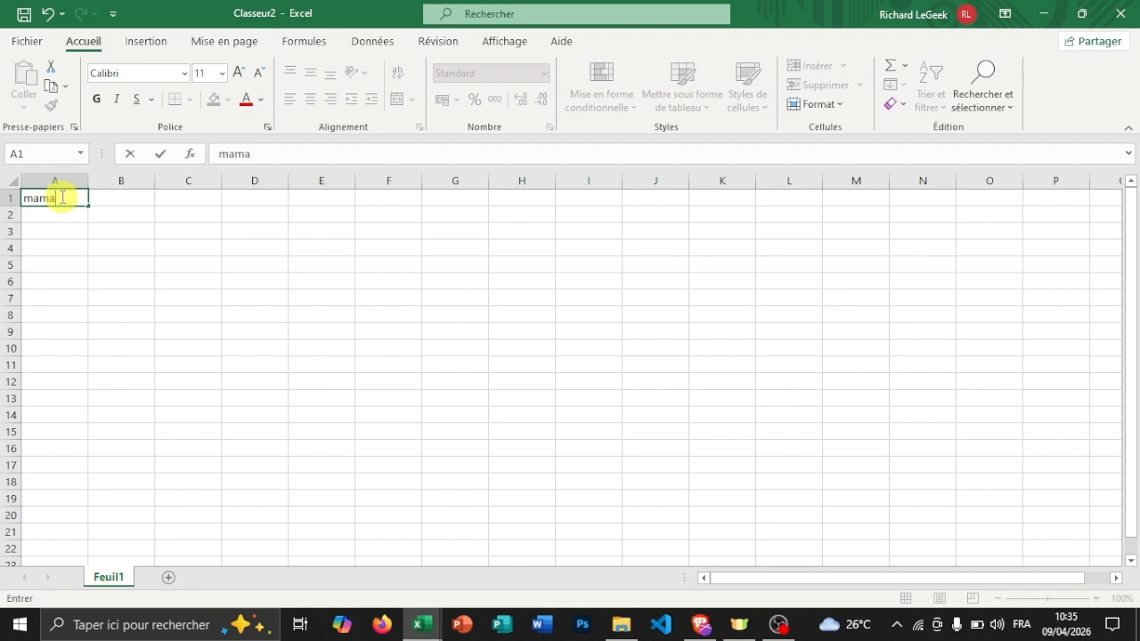
type("n va au marché")
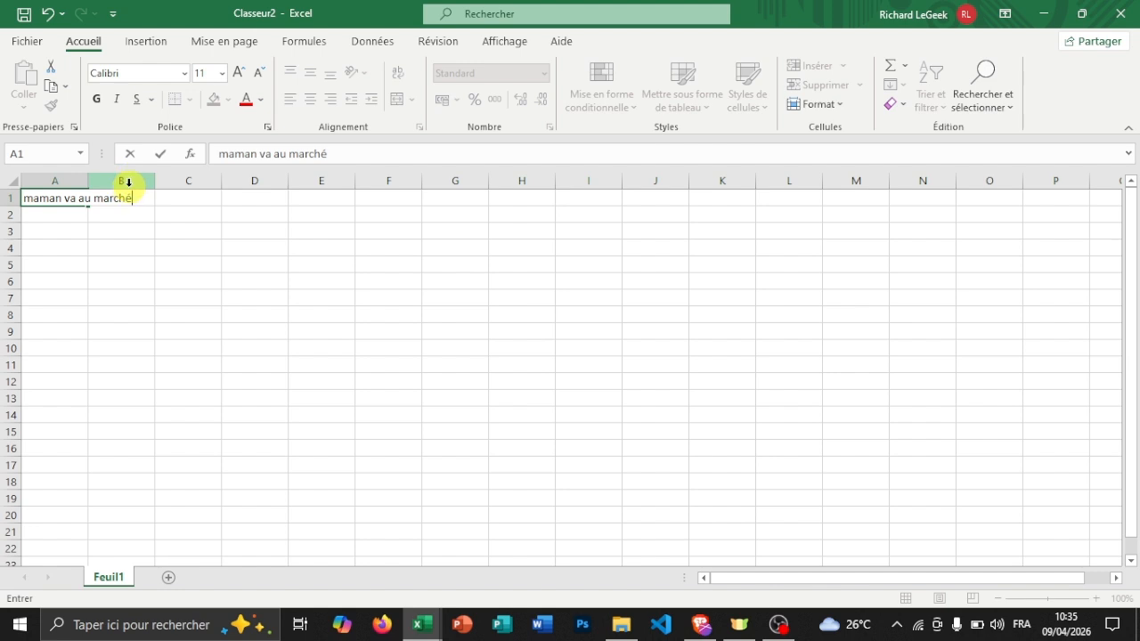
left_click(72, 180)
left_click_drag(89, 181, 155, 181)
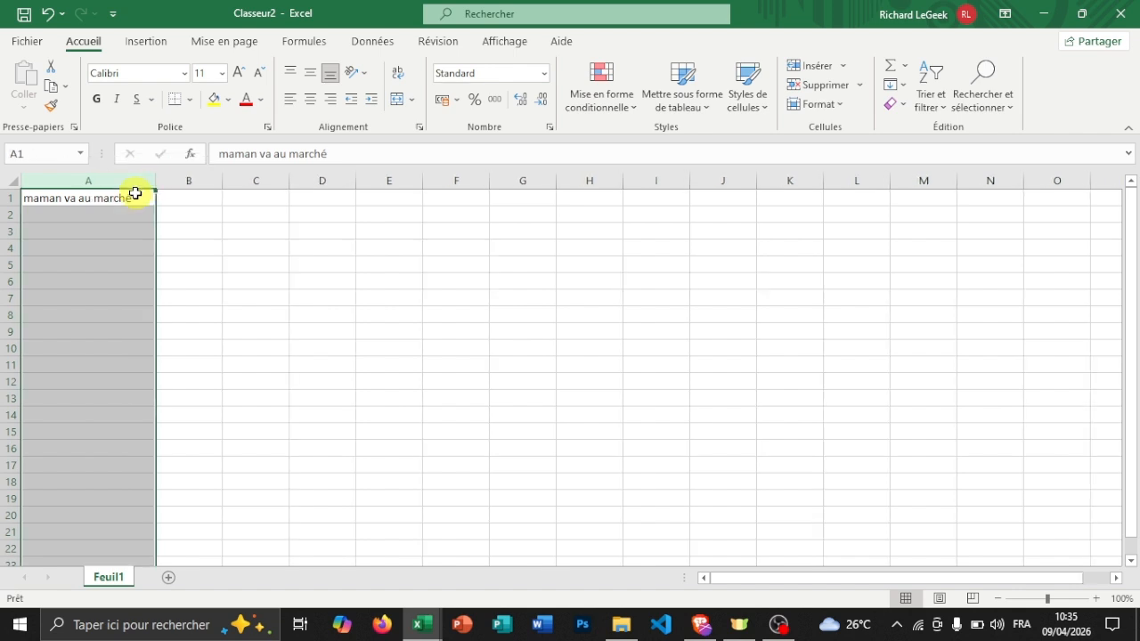
Append "avec 100000" to the text in A1 and widen column A to fit the longer sentence.
double_click(138, 196)
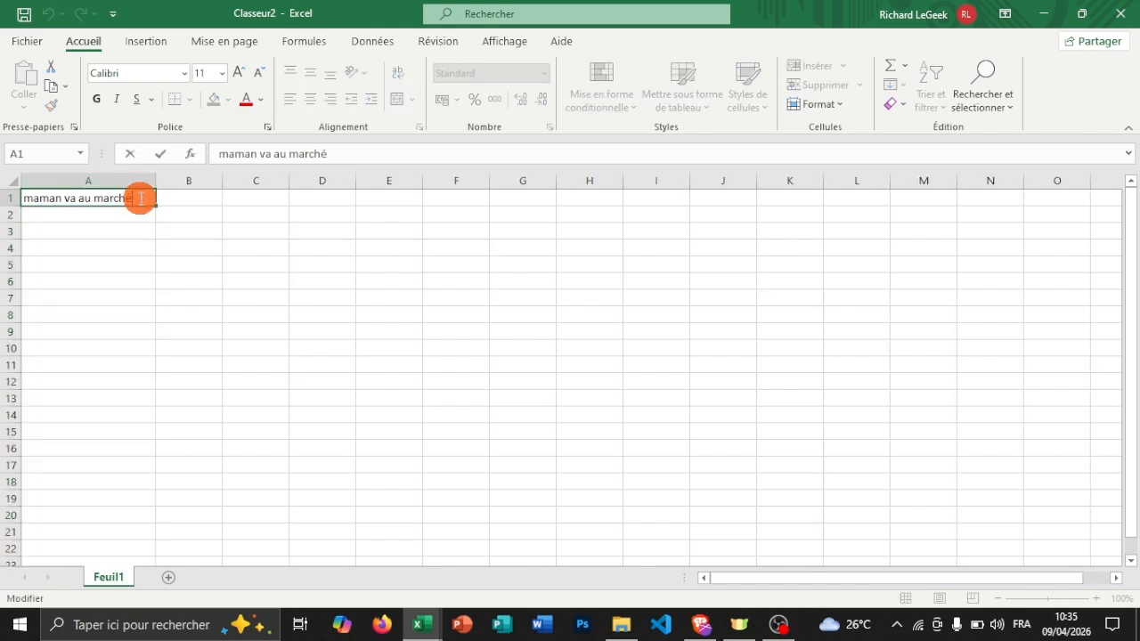
type("avec")
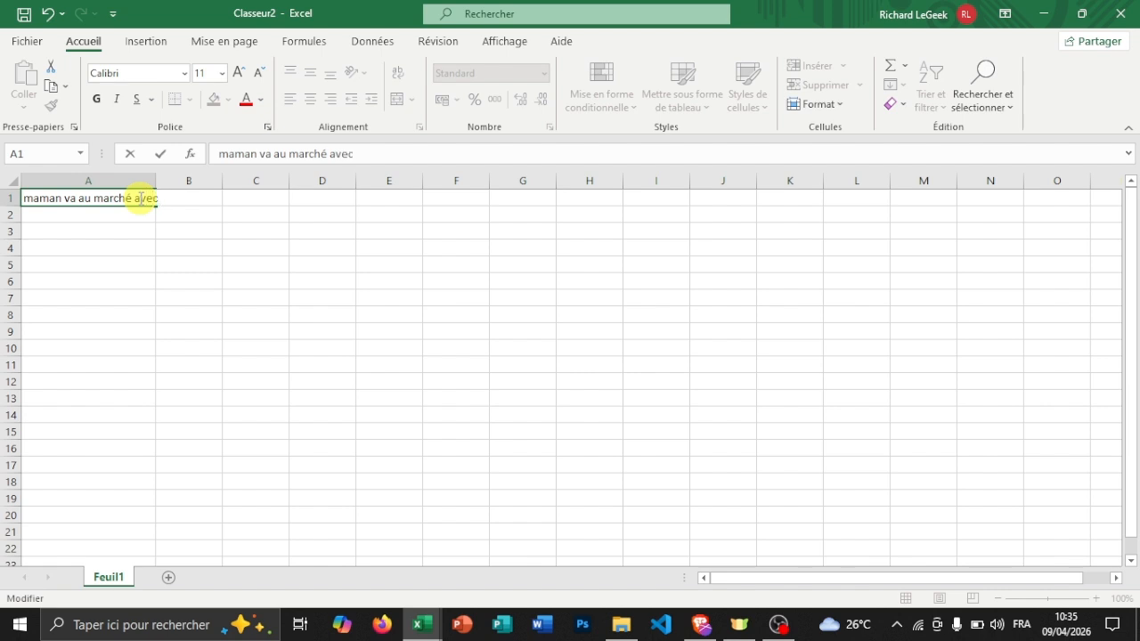
type(" 100000")
key("BackSpace")
type("0")
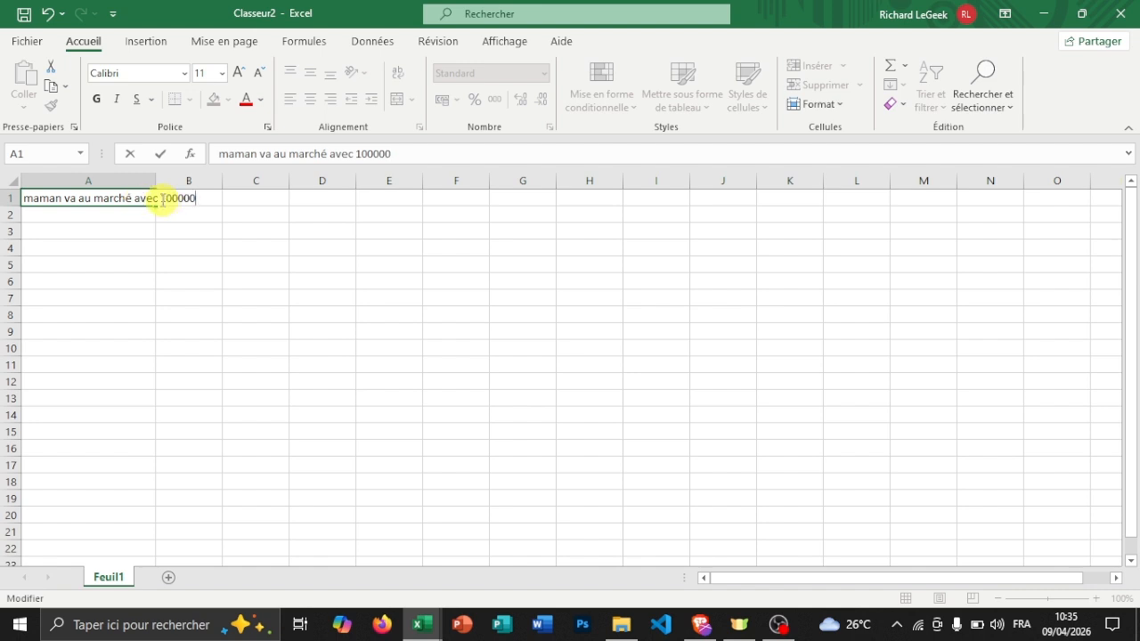
left_click(155, 178)
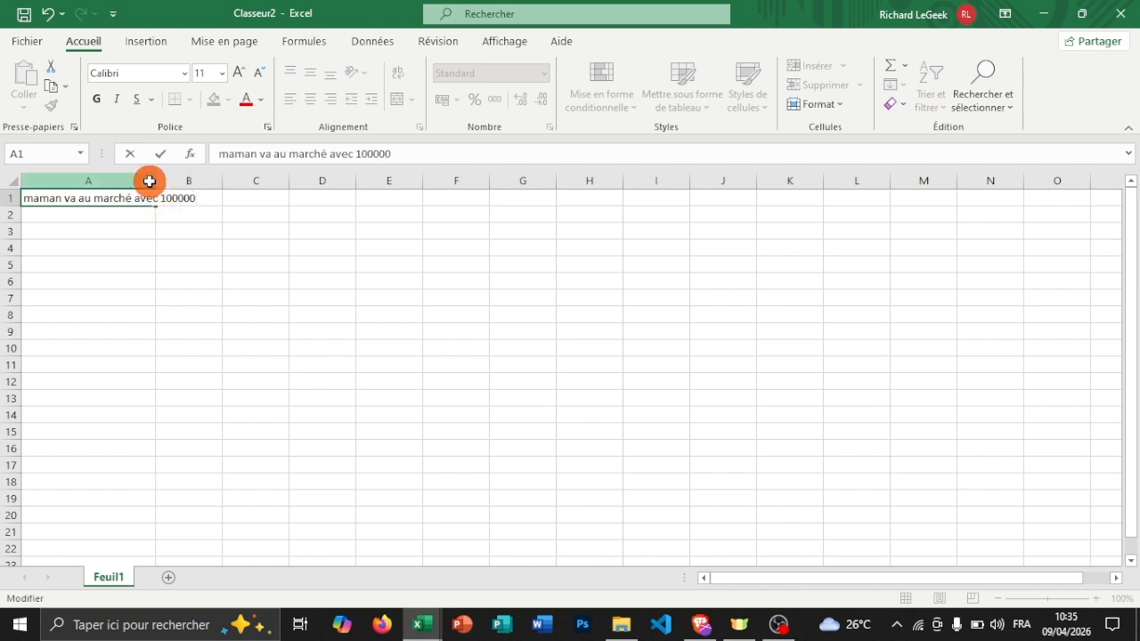
left_click_drag(156, 177, 209, 177)
left_click(158, 198)
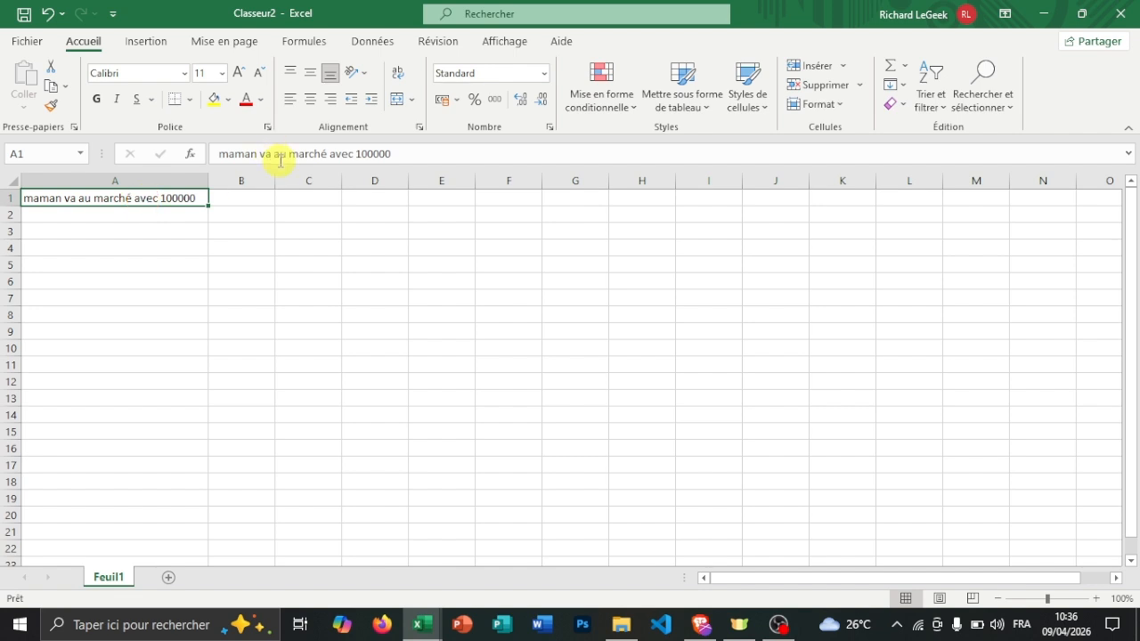
Insert a line break before "avec 100000" in A1 so the sentence sits on two lines within the cell.
double_click(136, 199)
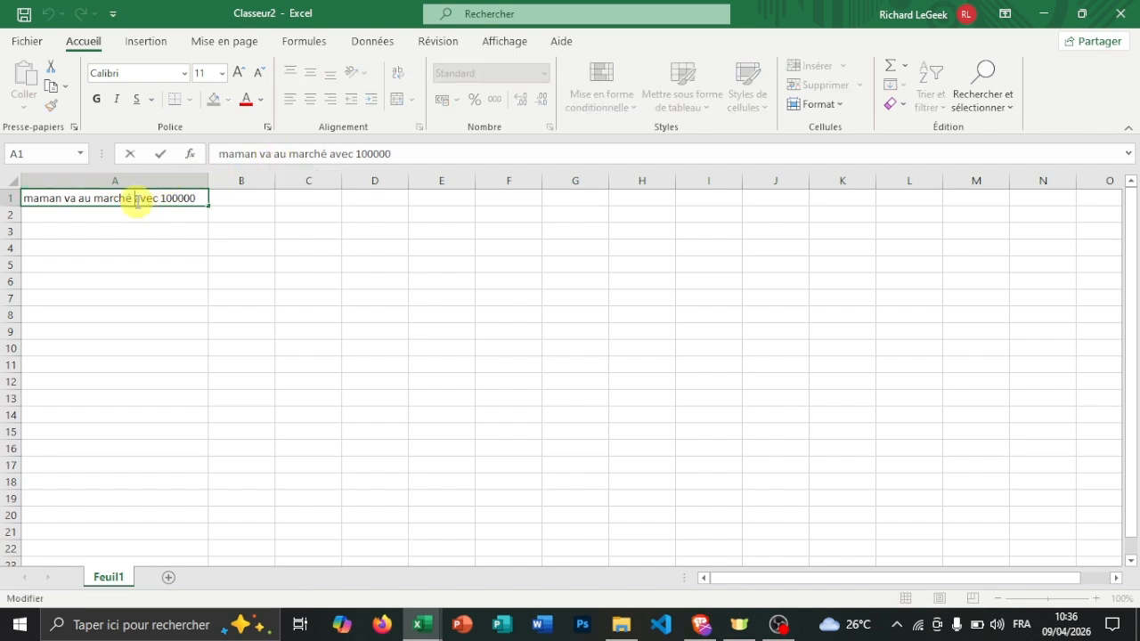
key("alt+Return")
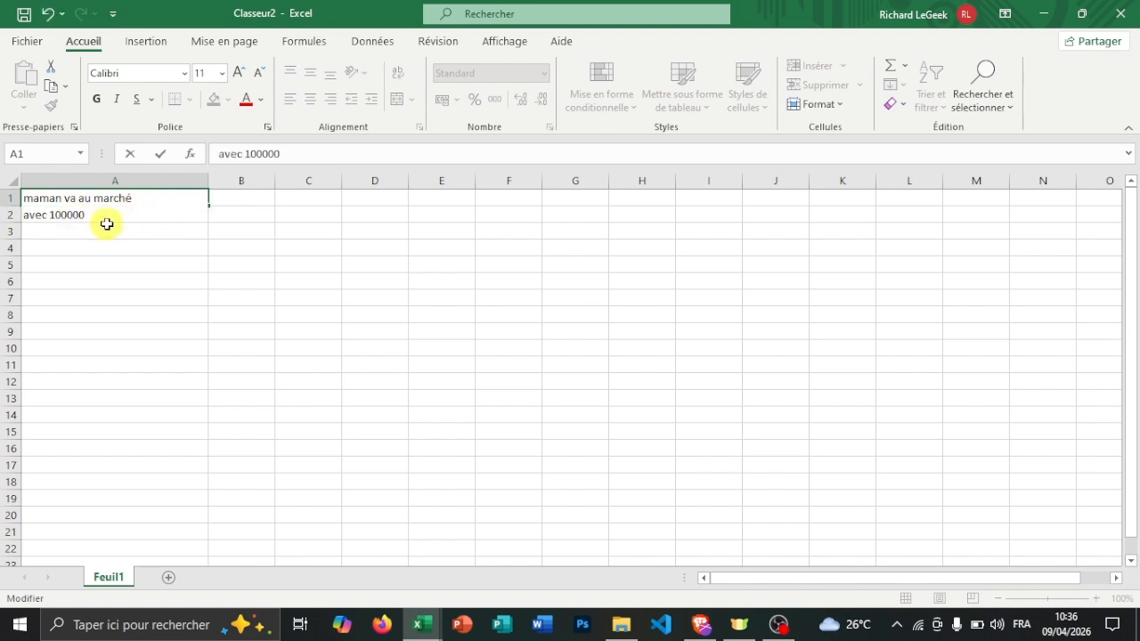
left_click(115, 231)
Enter the table headers Achat, Unité, Qté and Total across cells A3 to D3.
left_click(69, 243)
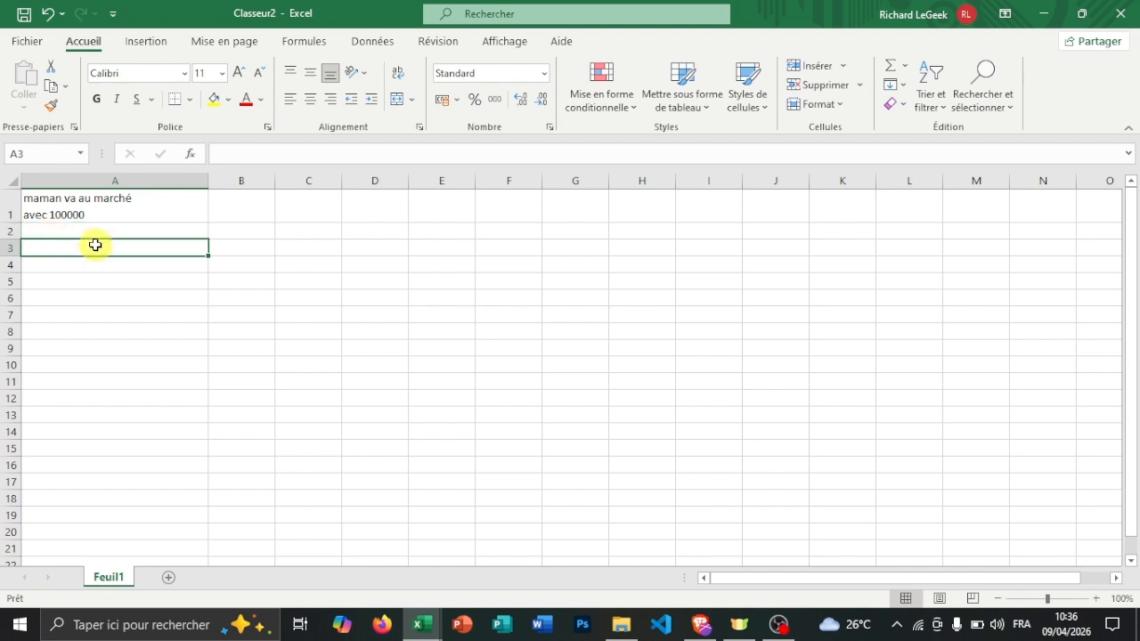
type("Achat")
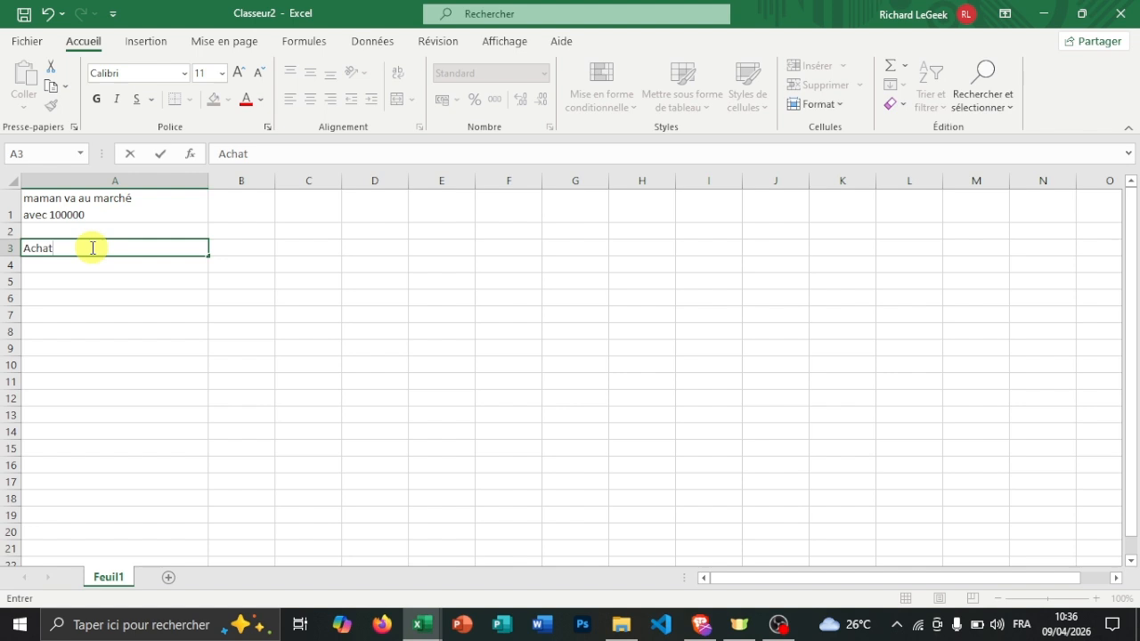
left_click(239, 250)
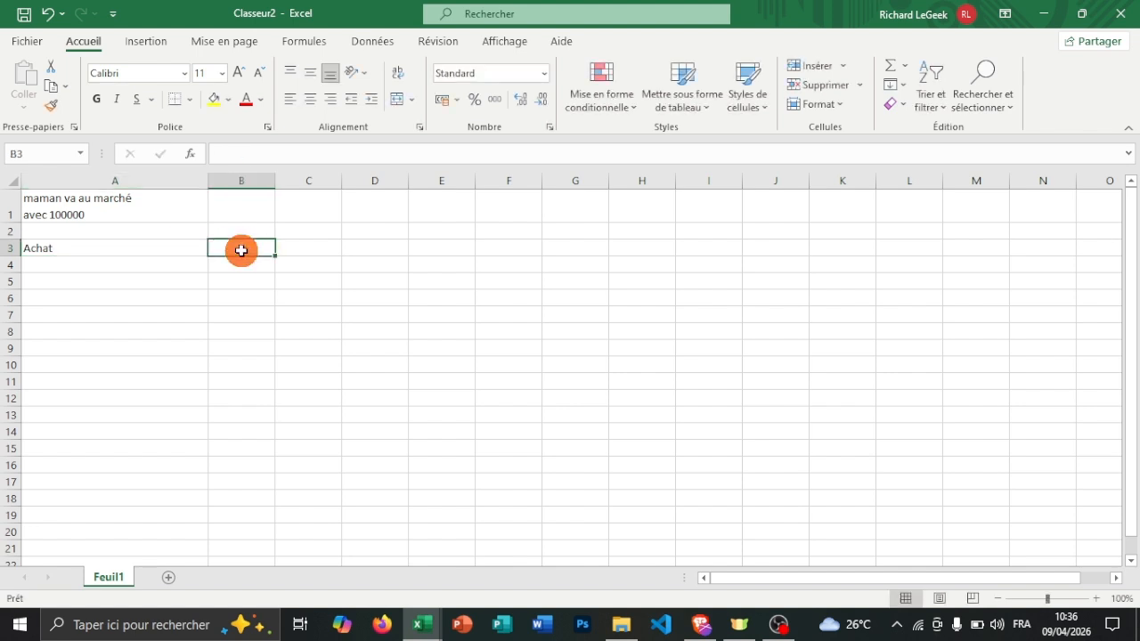
type("Uni")
key("BackSpace")
key("BackSpace")
key("BackSpace")
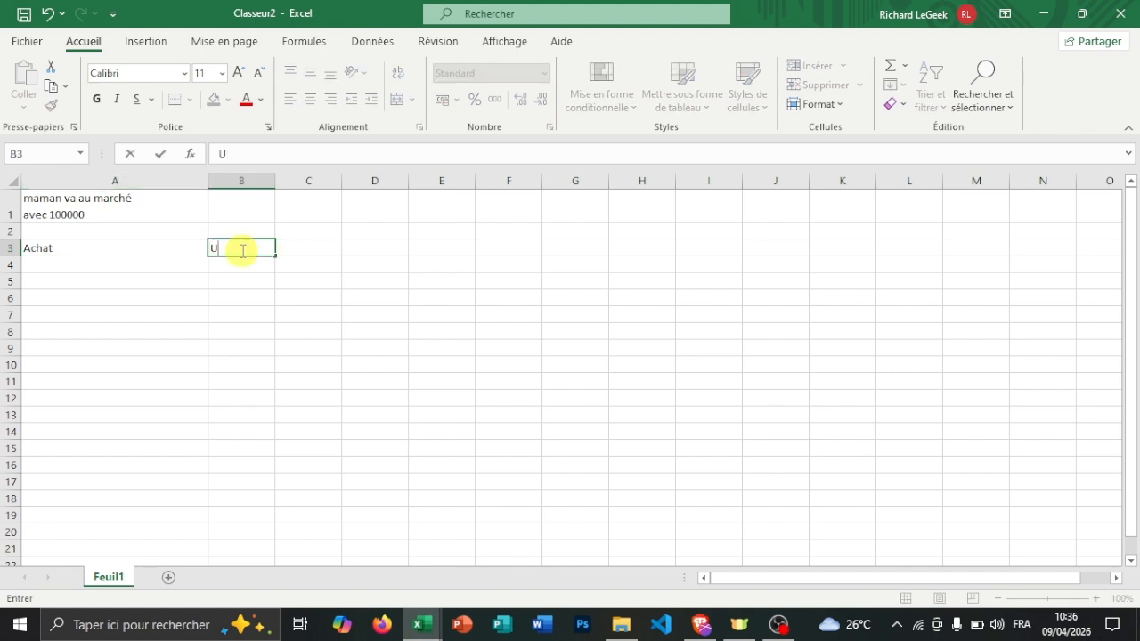
type("Unité")
left_click(300, 248)
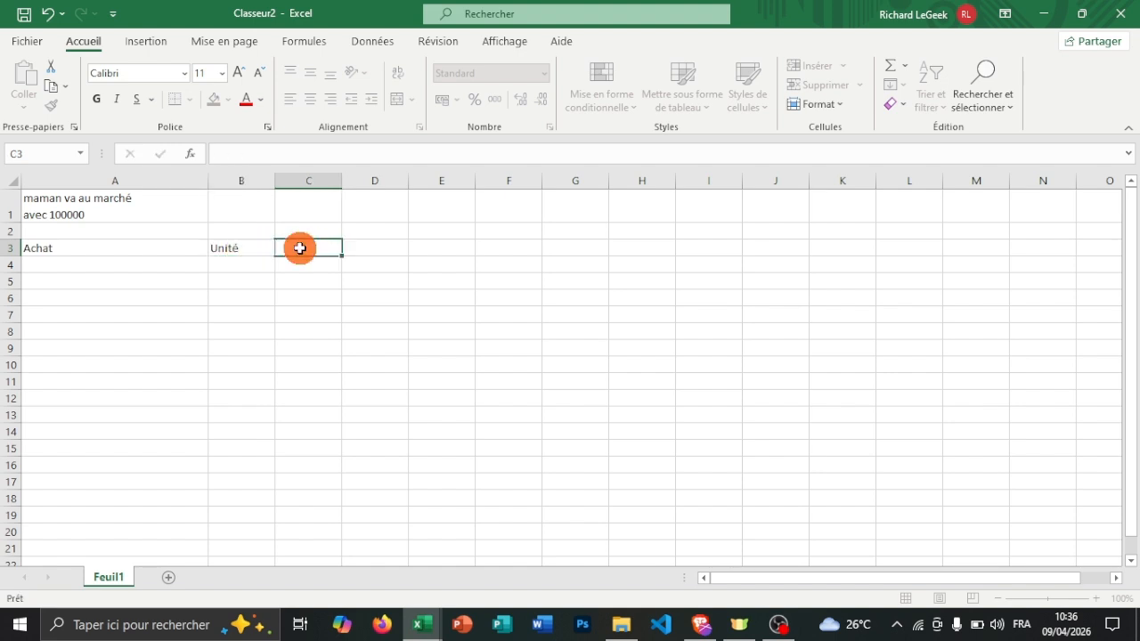
type("Qté")
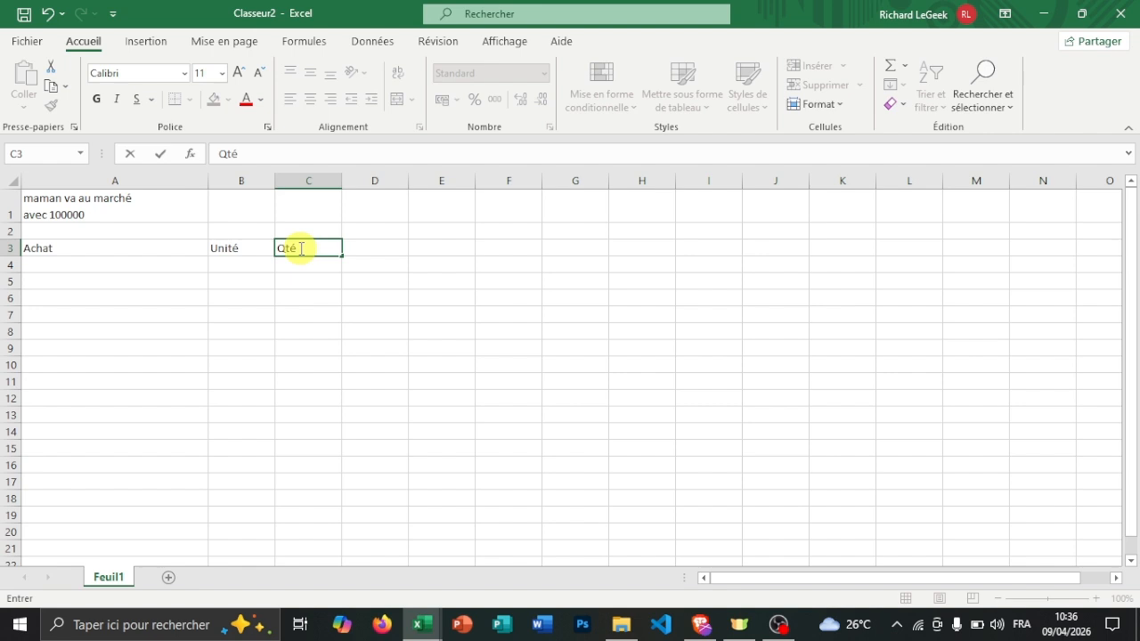
left_click(374, 249)
type("Total")
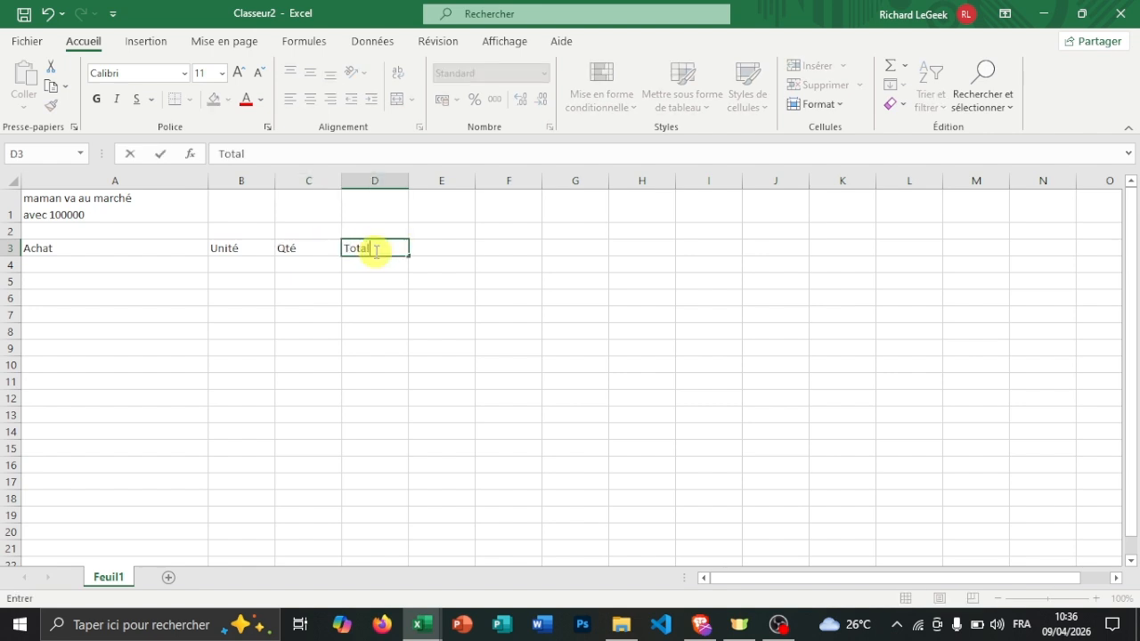
Extend the header in A3 to read "Achat(KG)".
left_click(152, 264)
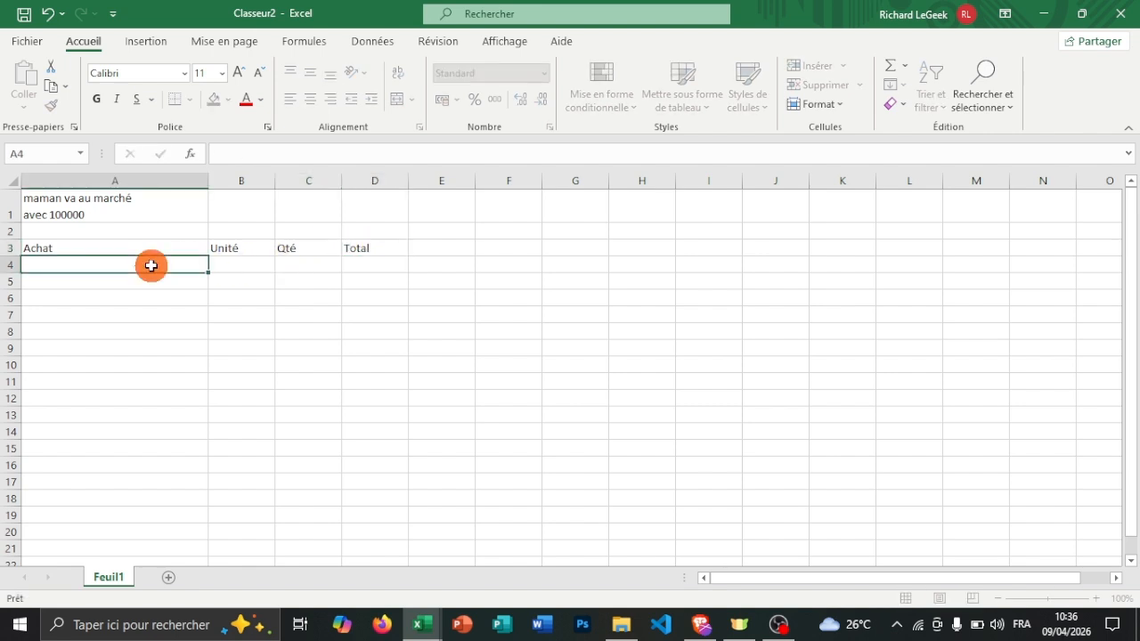
type("R")
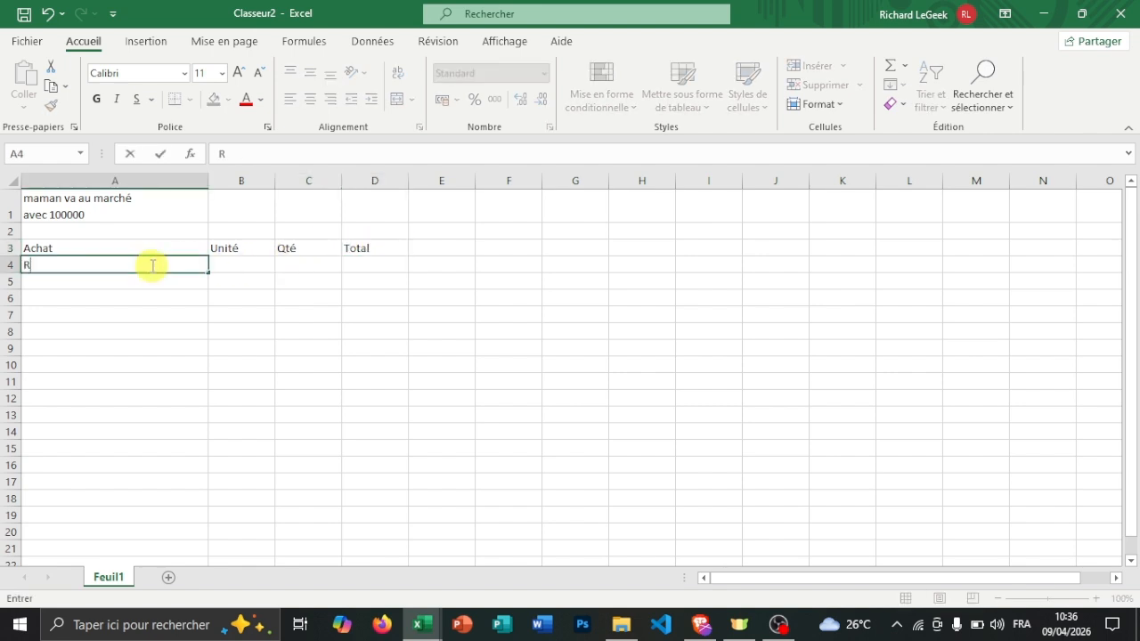
left_click(67, 250)
double_click(67, 250)
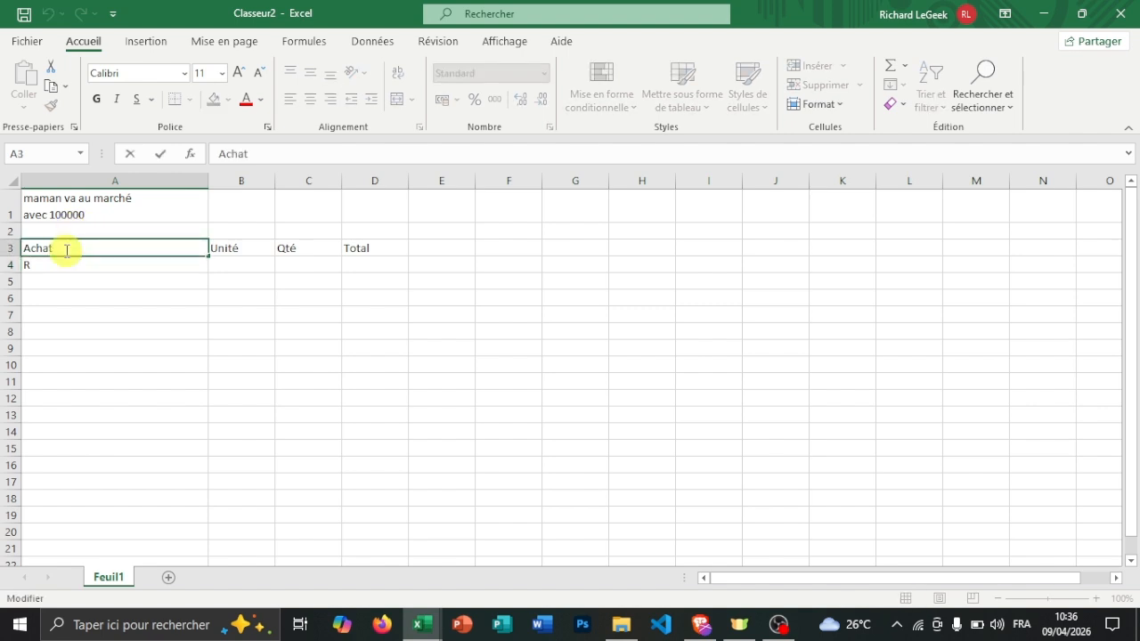
type("K")
key("BackSpace")
type("(KG")
Fill in row 4 with the item Riz, Unité 10 and Qté 700.
left_click(86, 267)
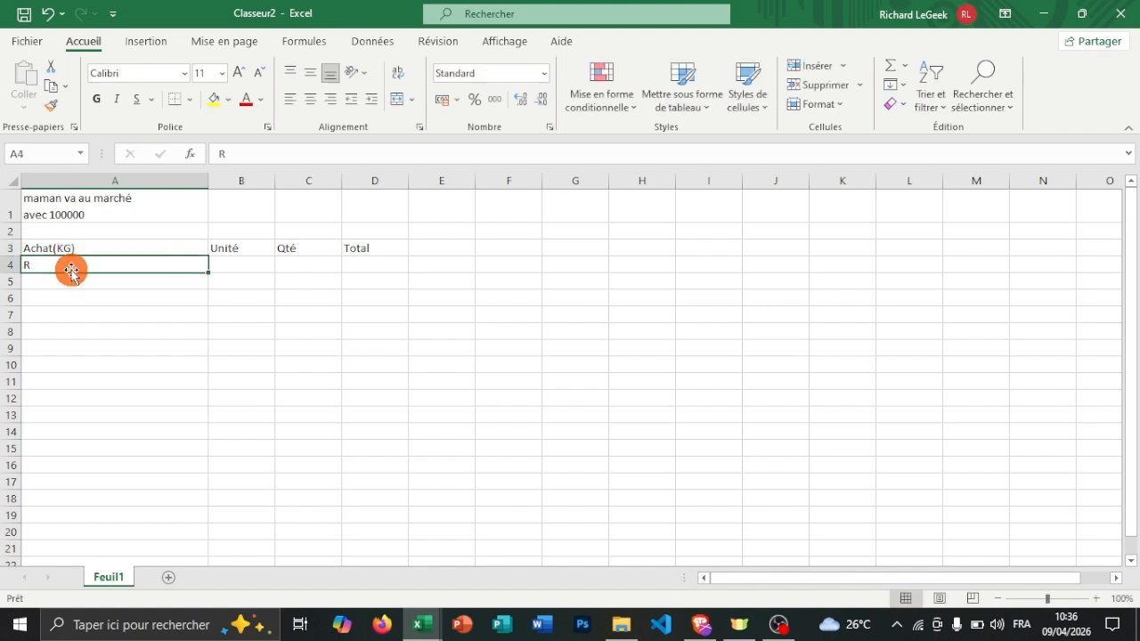
type("iz")
key("BackSpace")
key("BackSpace")
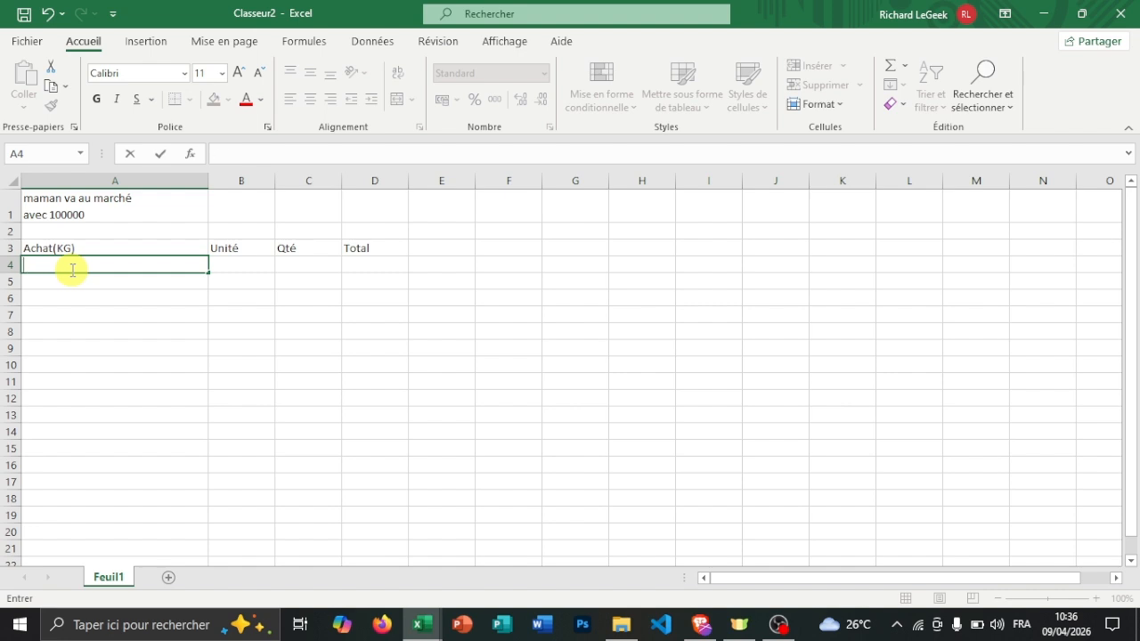
type("Riz")
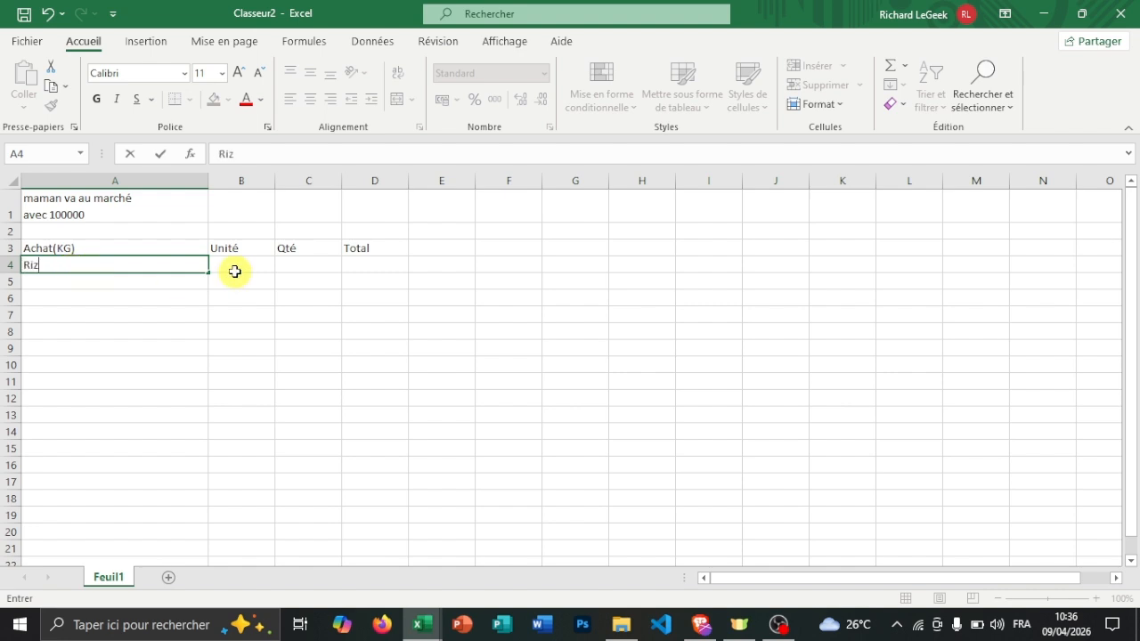
left_click(230, 269)
type("10")
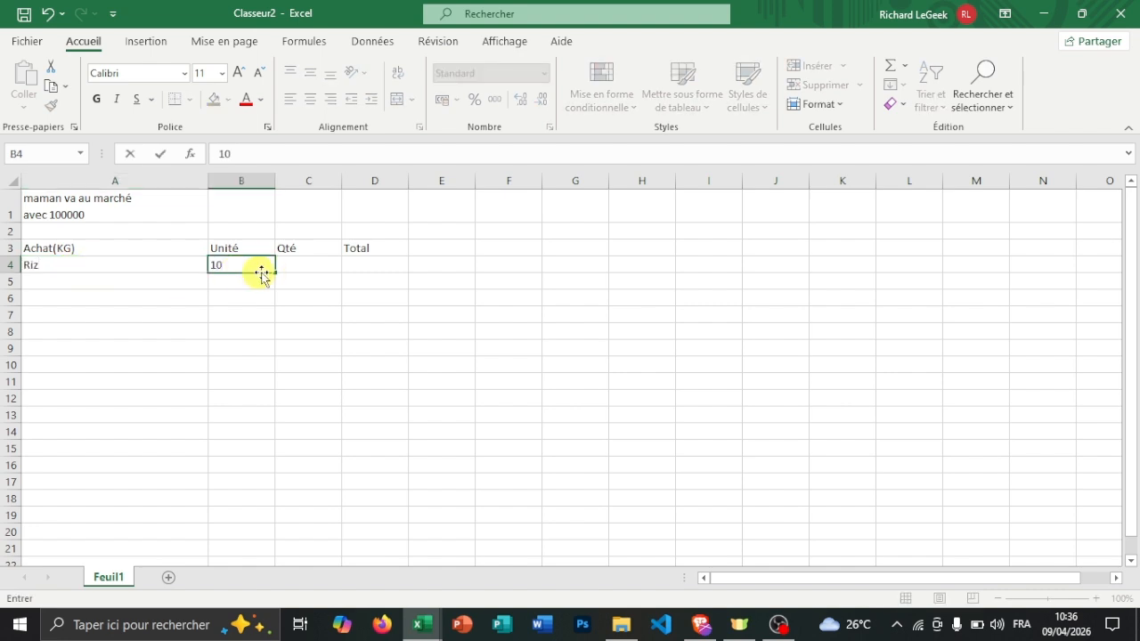
left_click(294, 265)
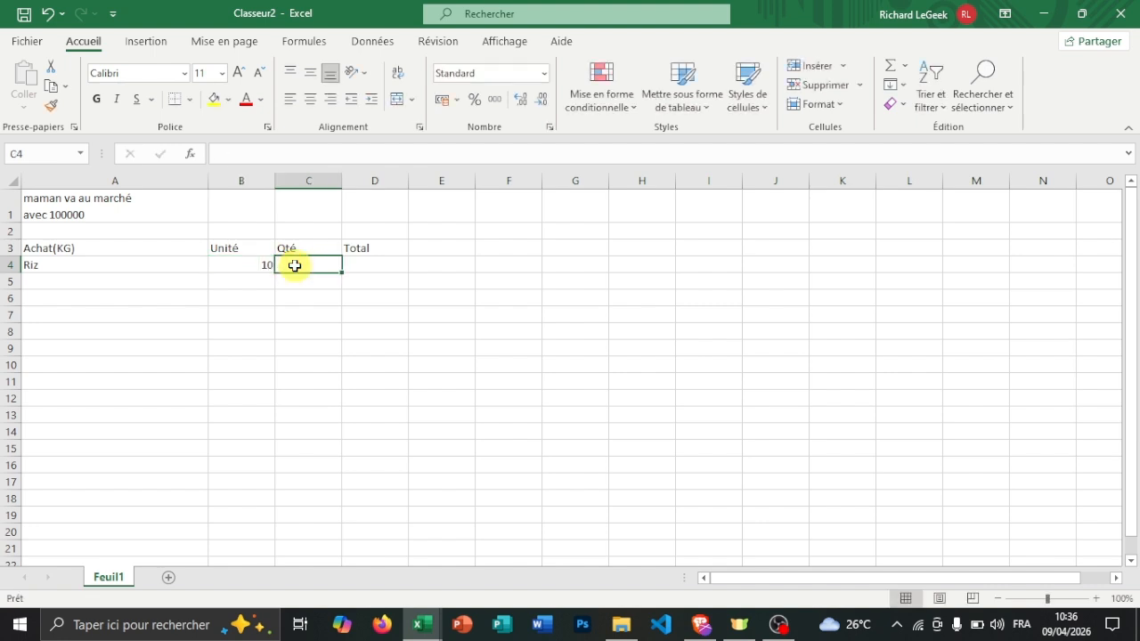
type("700")
Fill in row 5 with the item Viande, Unité 7 and Qté 2500.
left_click(88, 283)
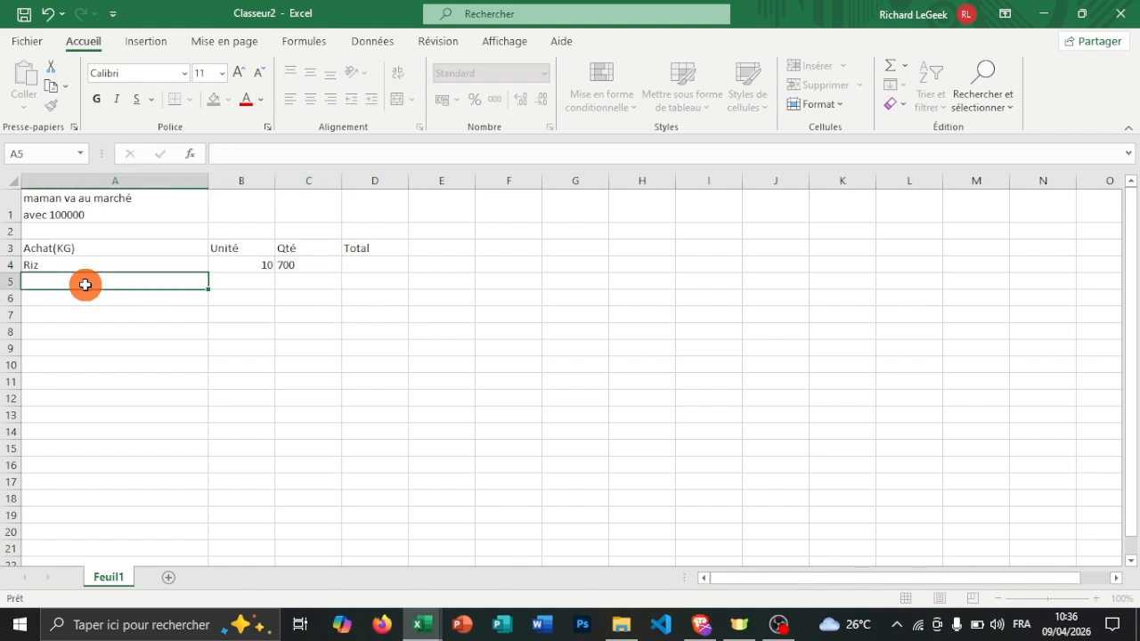
type("Viande")
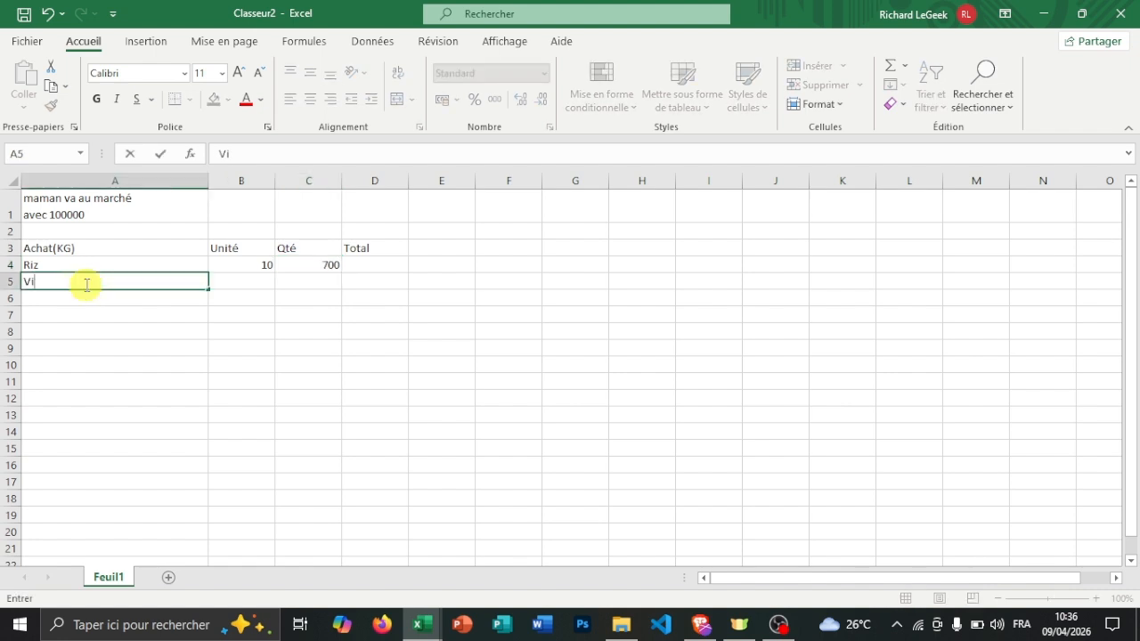
left_click(235, 283)
type("7")
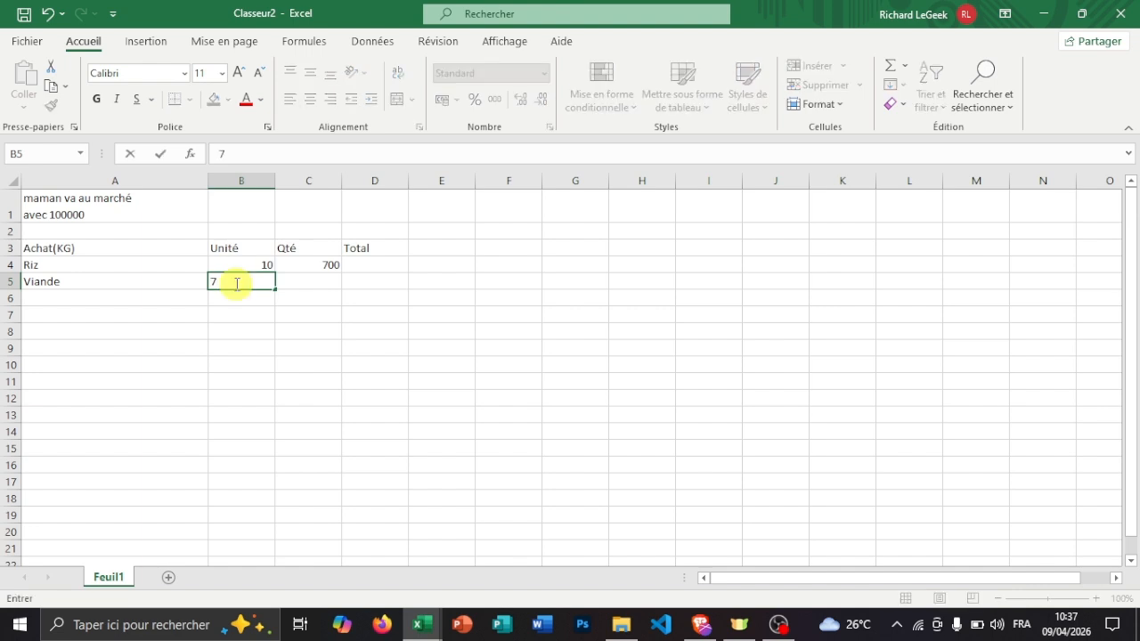
left_click(328, 286)
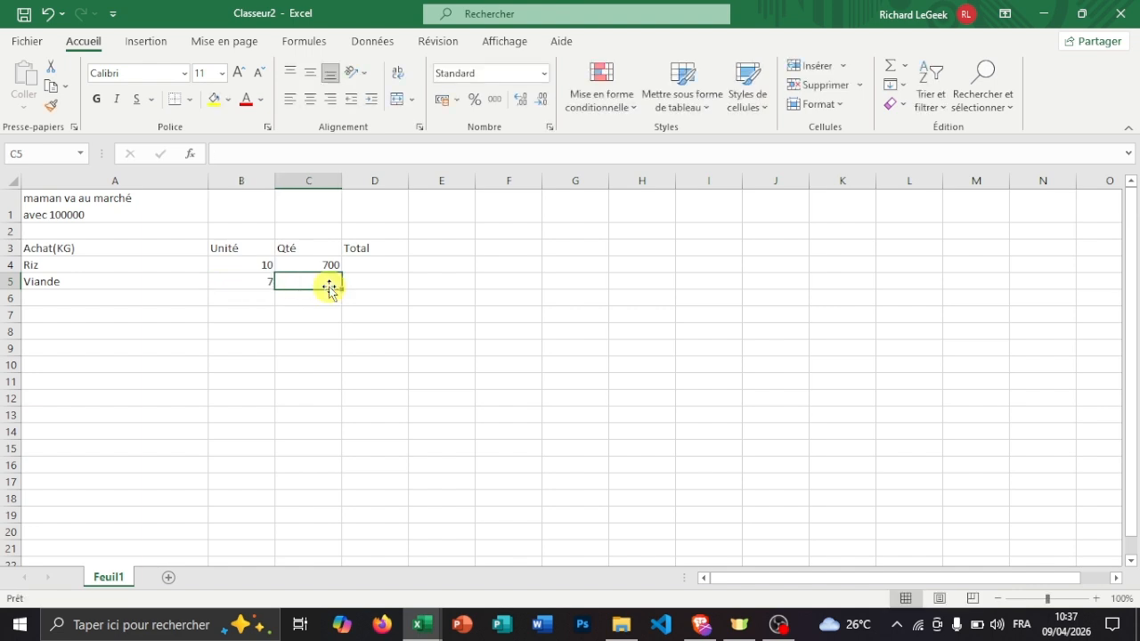
type("2500")
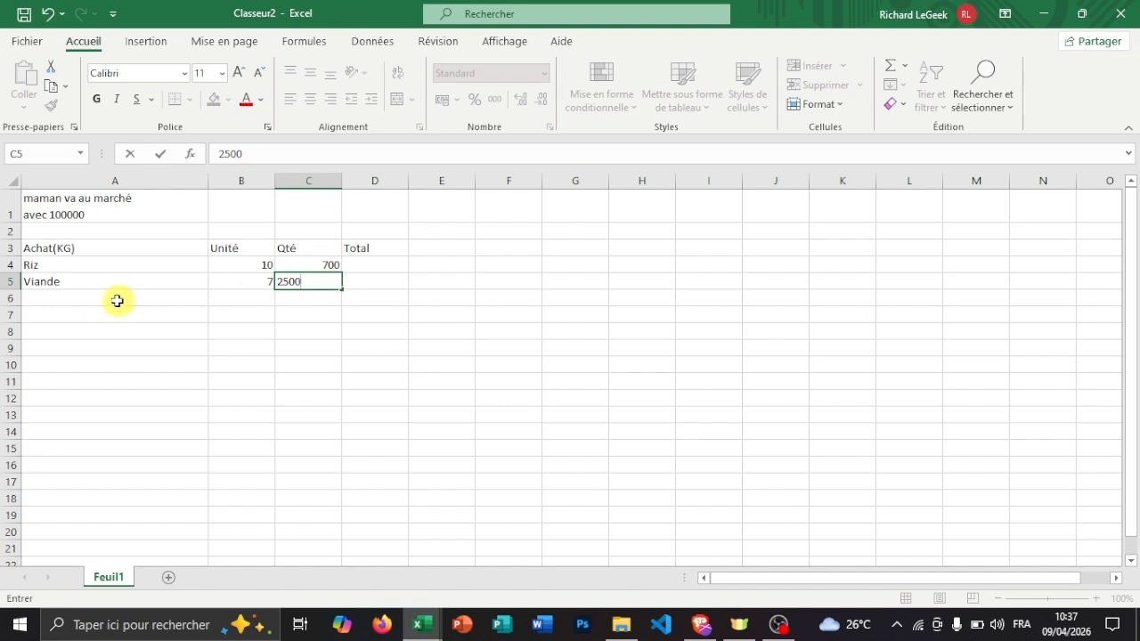
Fill in row 6 with the item Harricot, Unité 3 and Qté 1000.
left_click(104, 301)
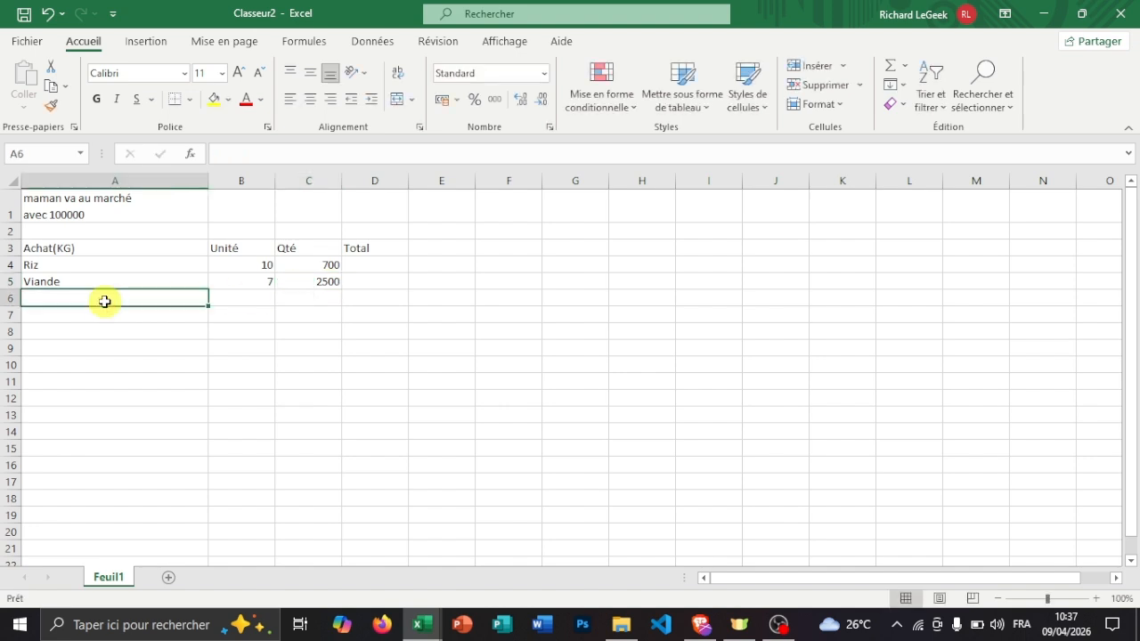
type("Harricot")
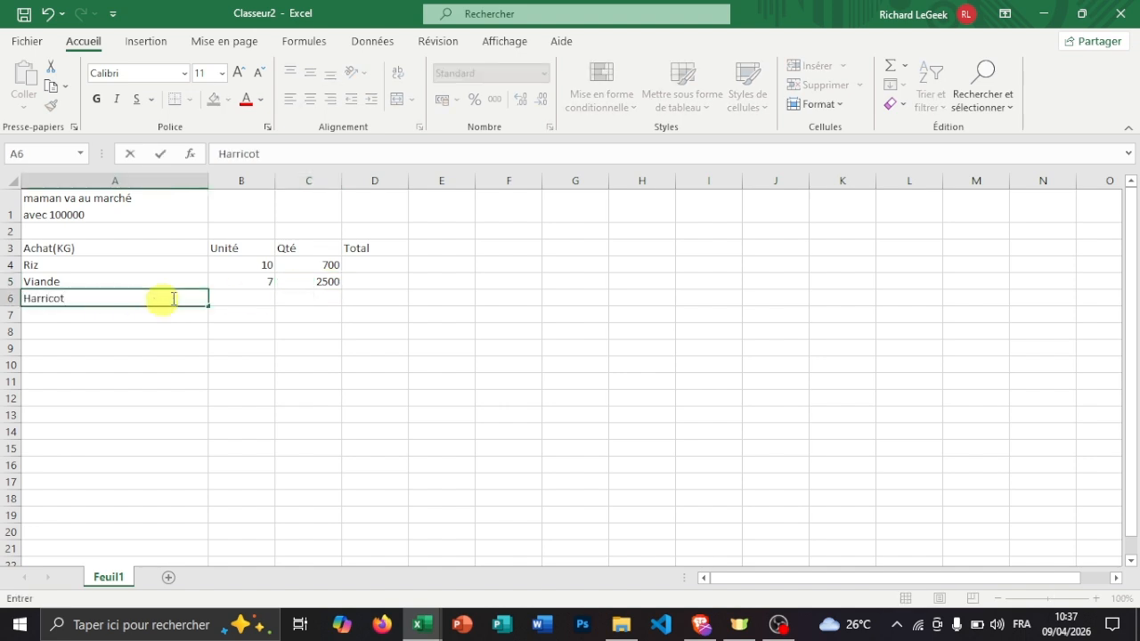
left_click(257, 298)
type("1")
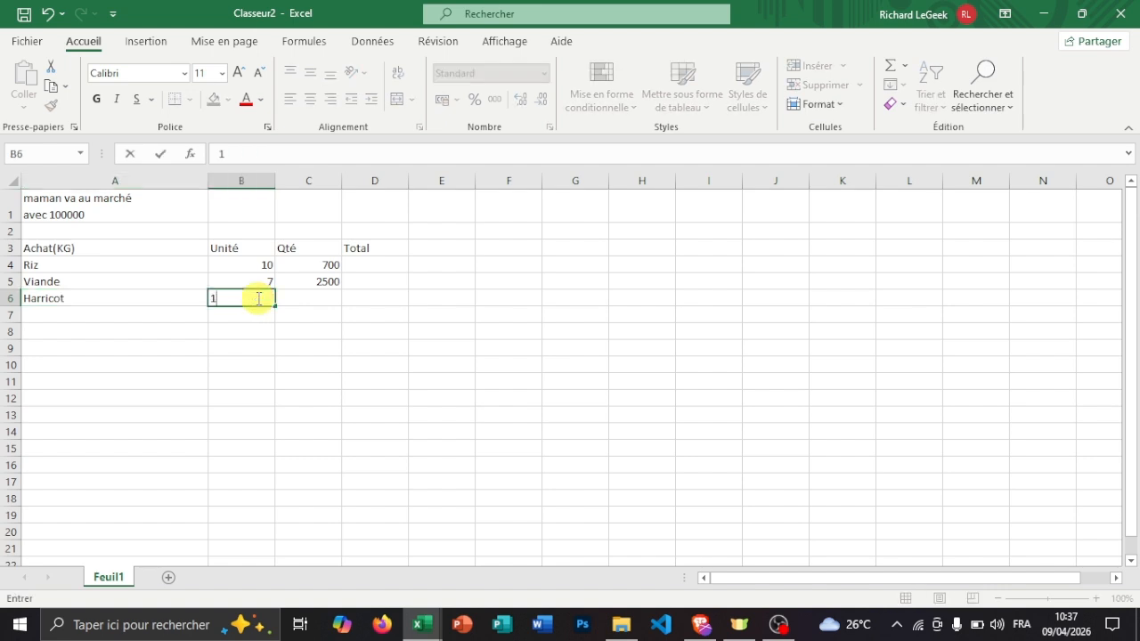
key("BackSpace")
type("3")
left_click(329, 299)
type("1000")
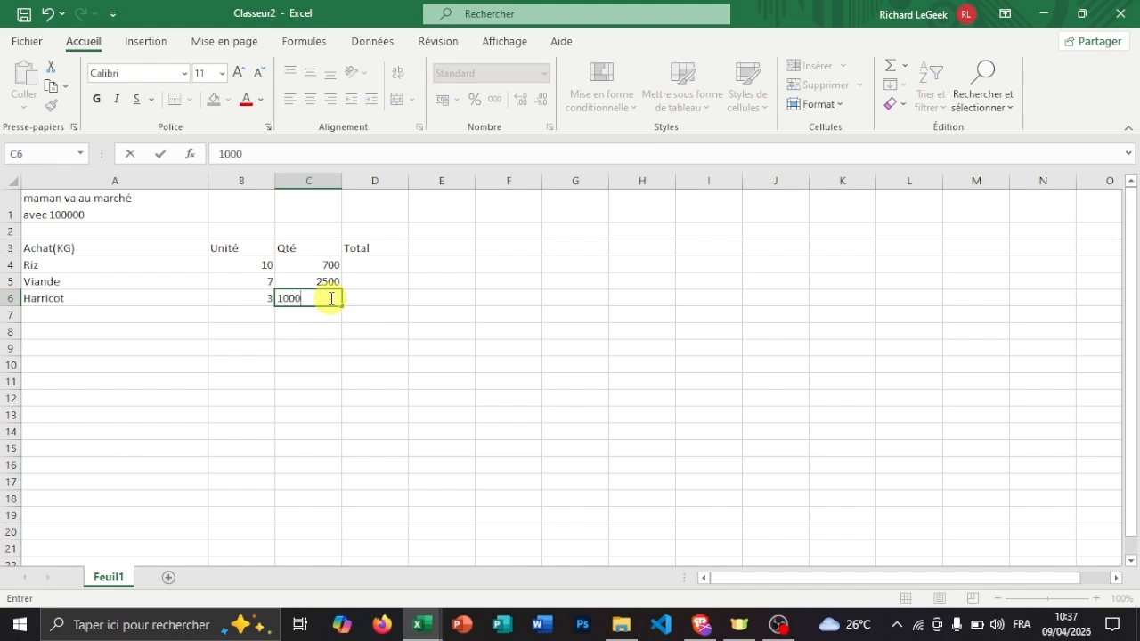
Fill in row 7 with the item Tomates, Unité 2,5 and Qté 600.
left_click(103, 315)
type("T")
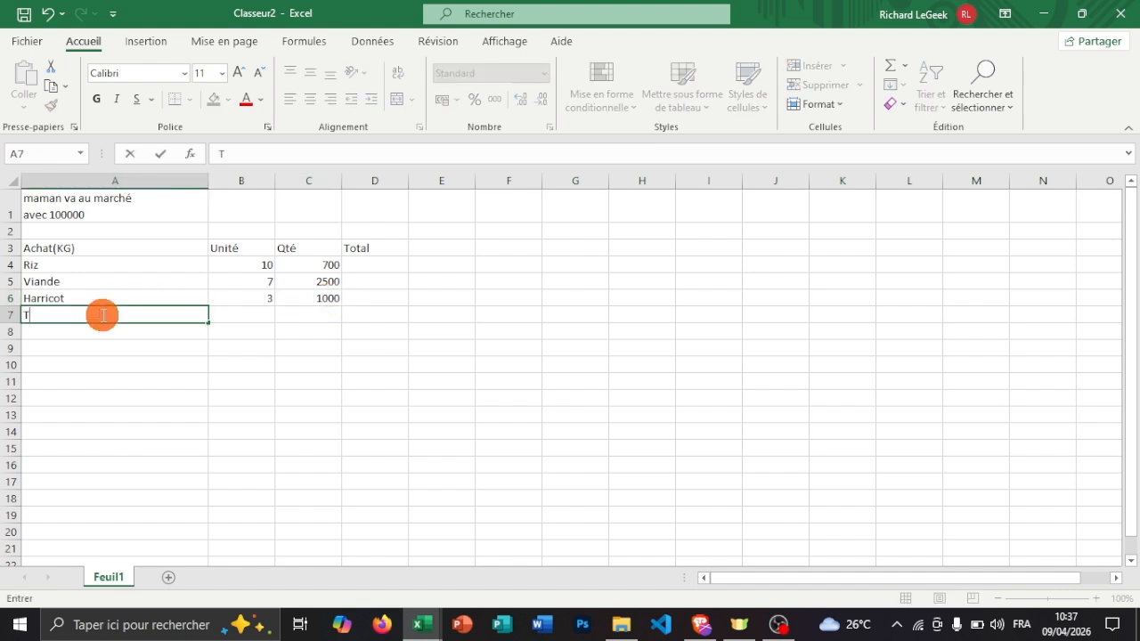
type("omates")
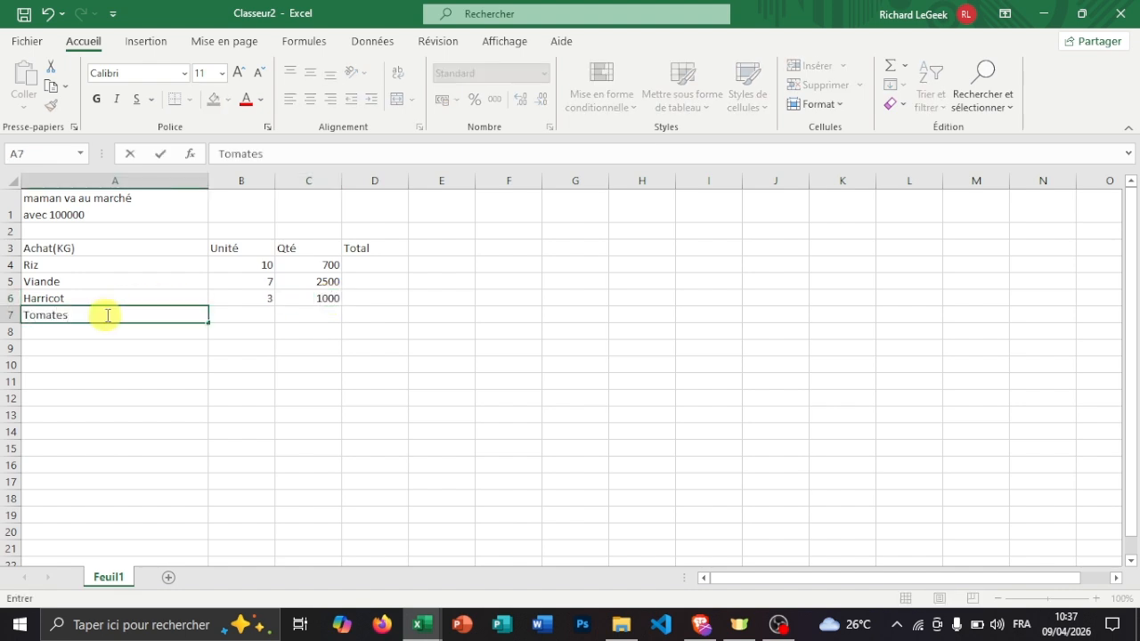
left_click(251, 317)
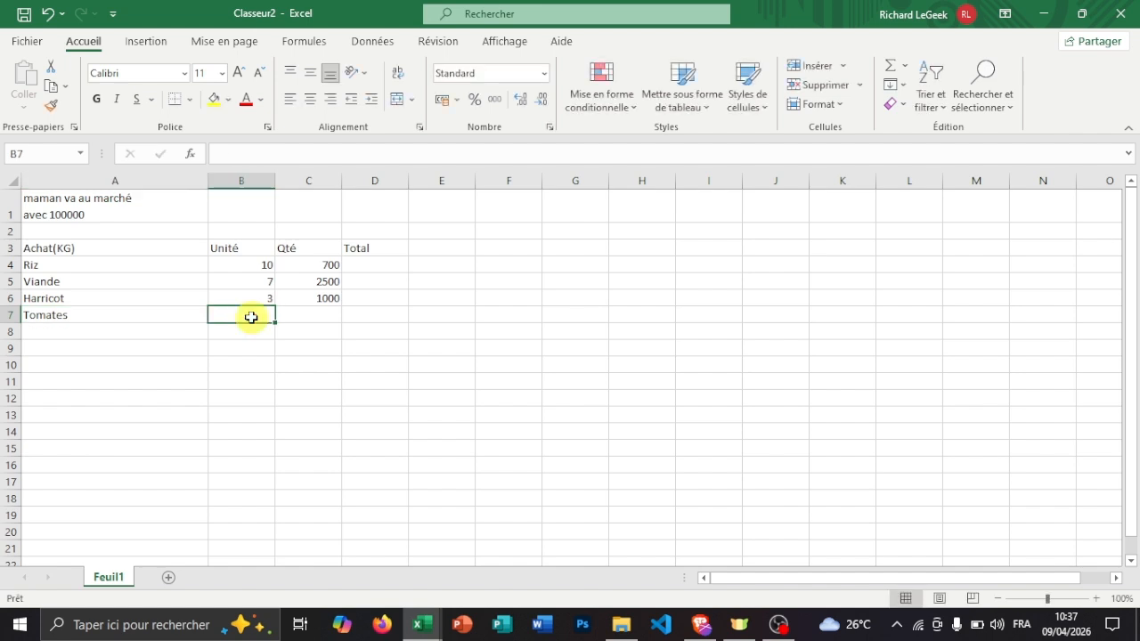
type("4")
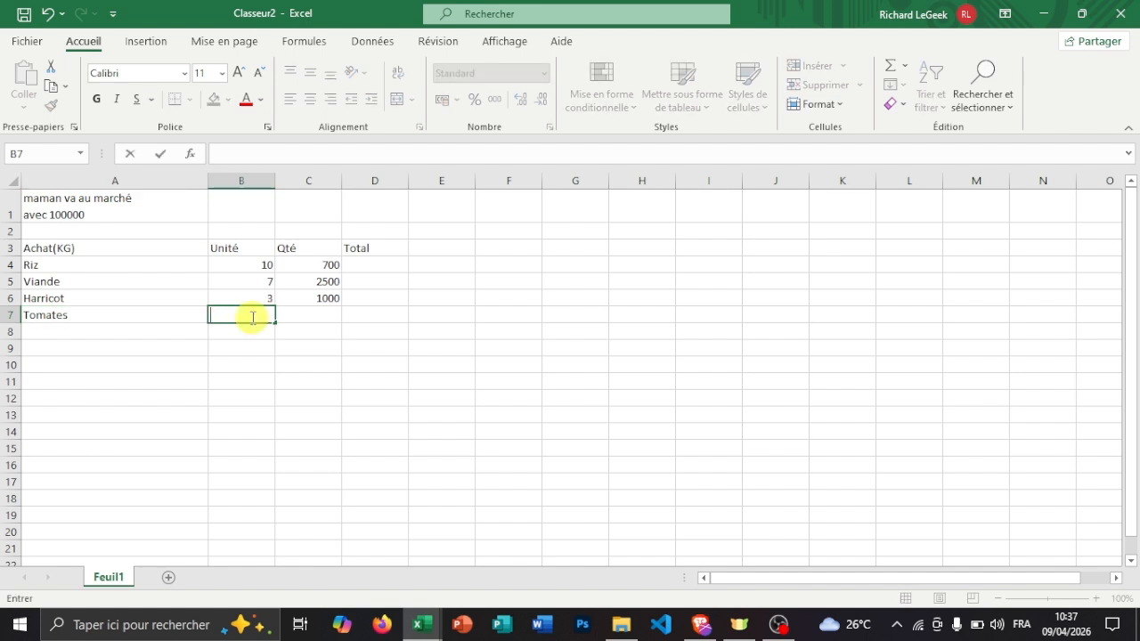
type(",5")
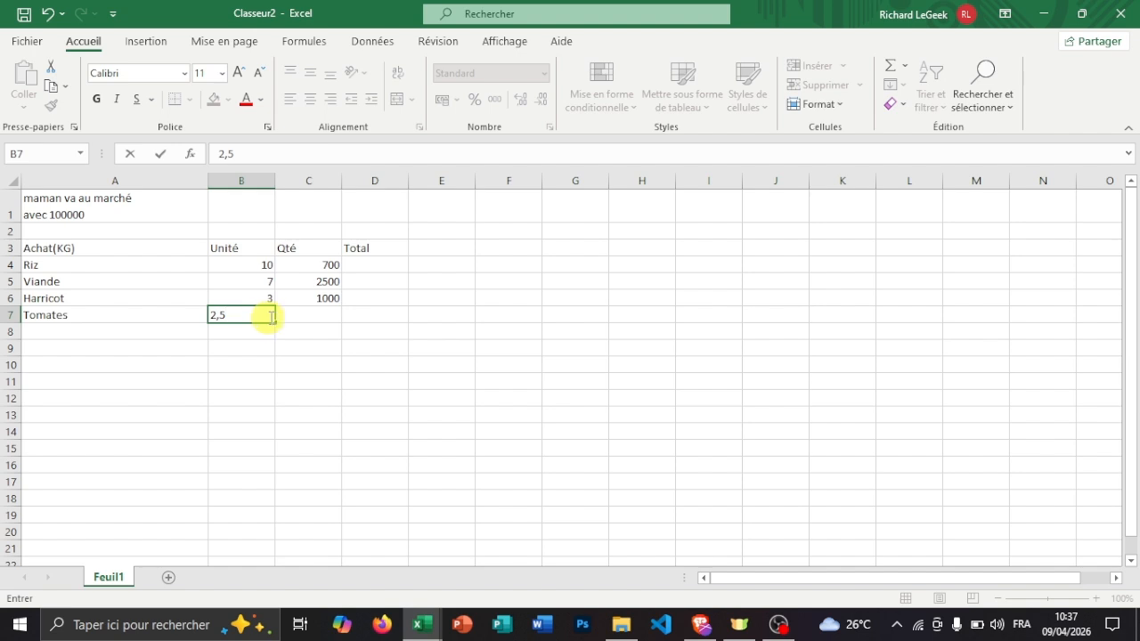
left_click(322, 317)
type("600")
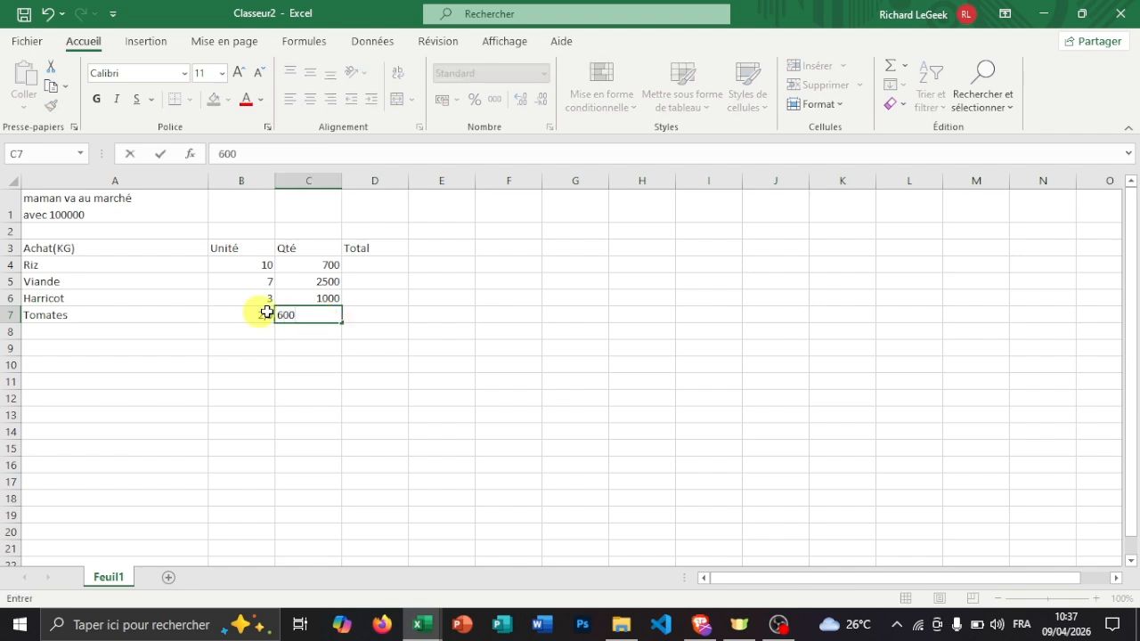
Fill in row 8 with the item Condiments, Unité 1 and Qté 500.
left_click(132, 329)
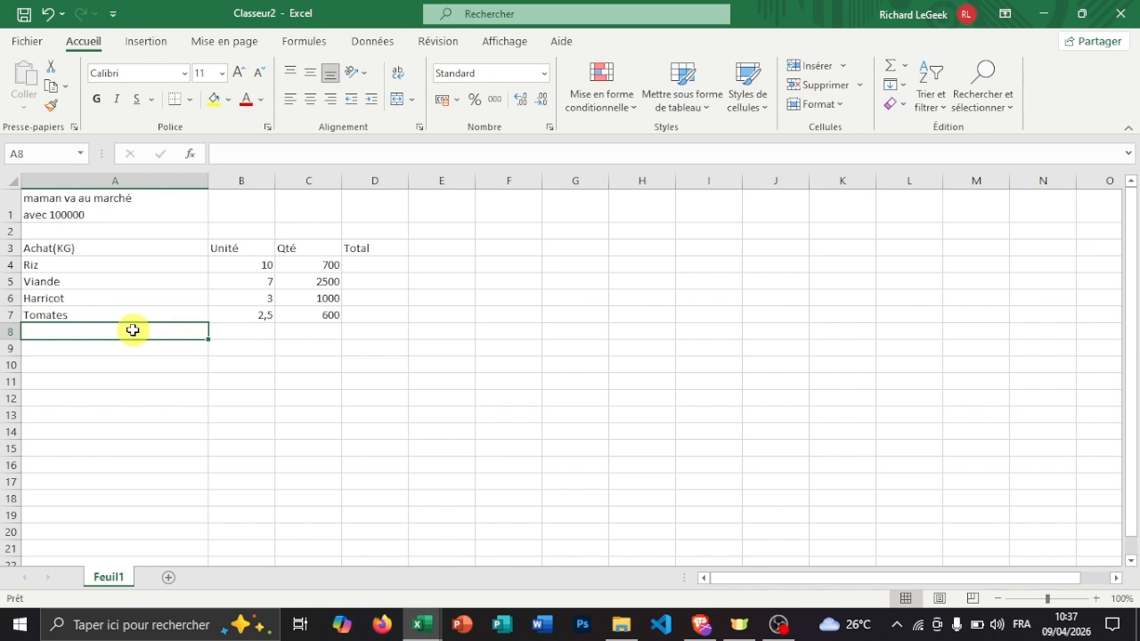
type("Condiments")
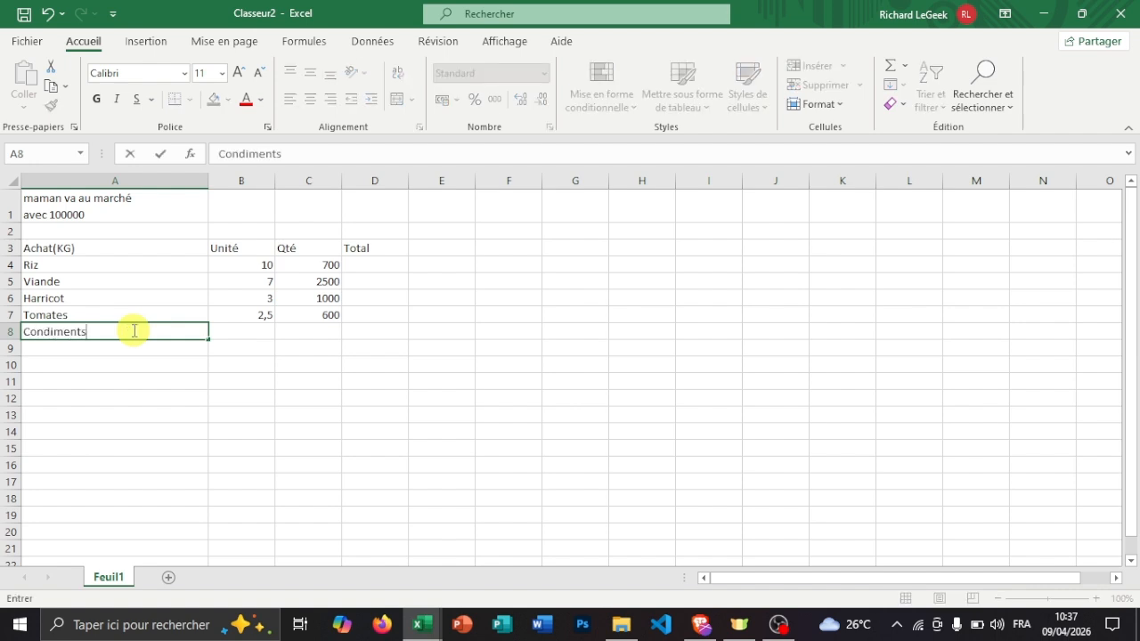
left_click(249, 331)
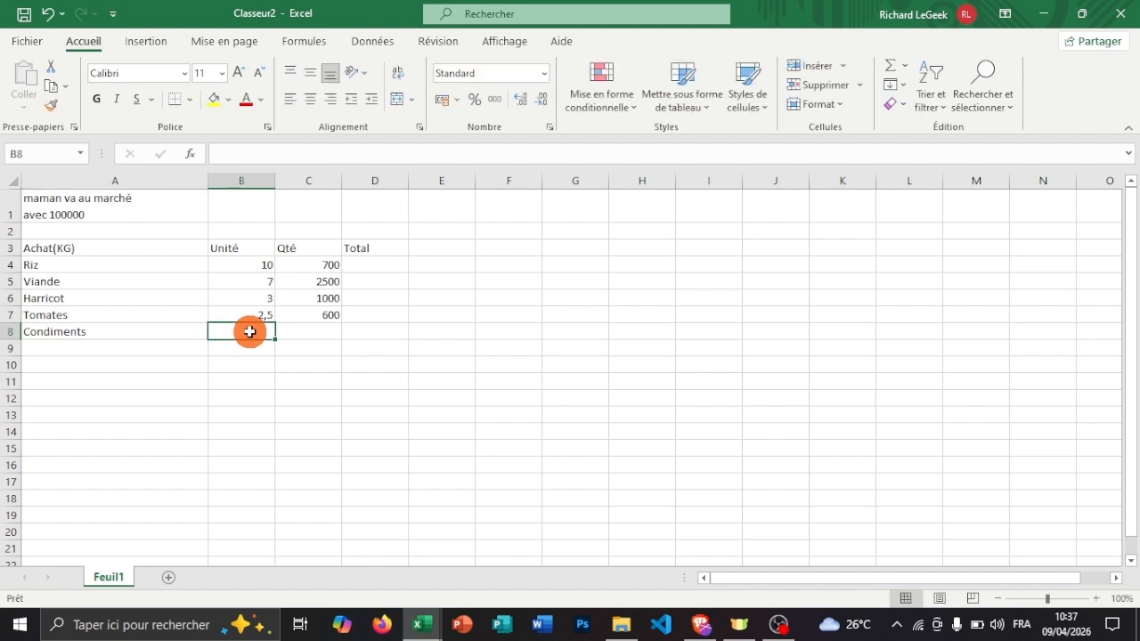
type("1")
left_click(302, 333)
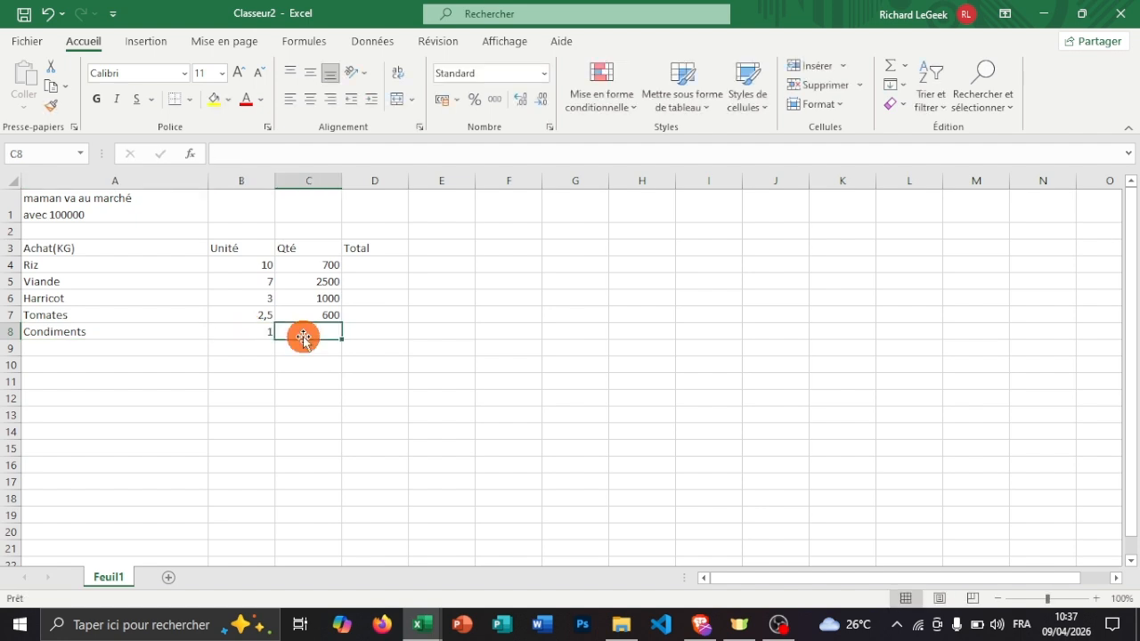
type("500")
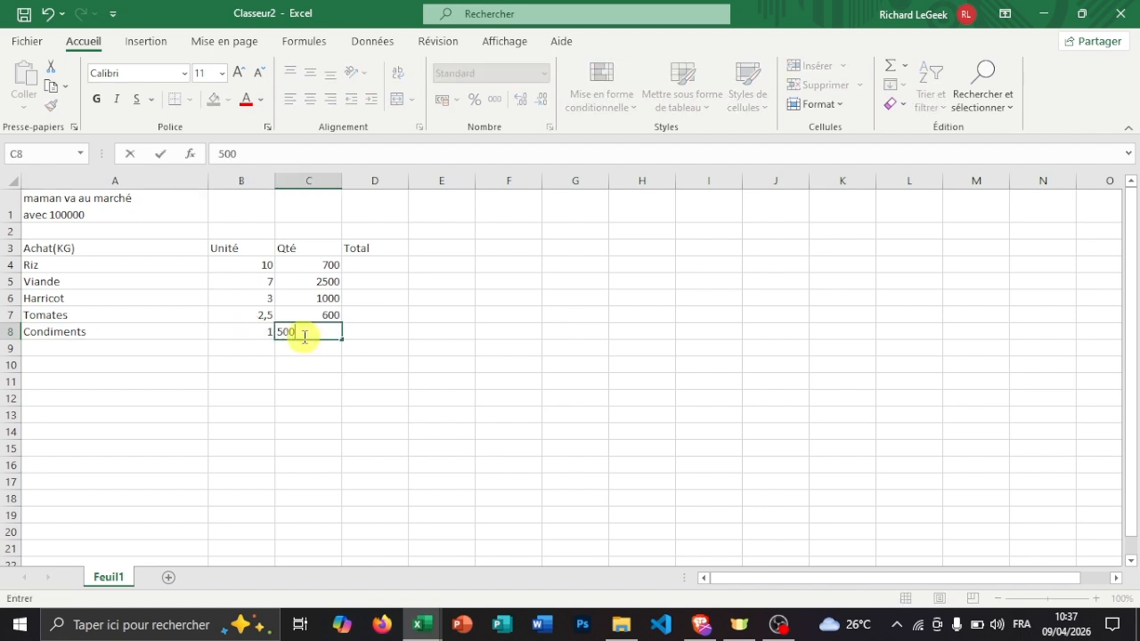
Fill in row 9 with the item Couscous, Unité 5 and Qté 1000.
left_click(94, 349)
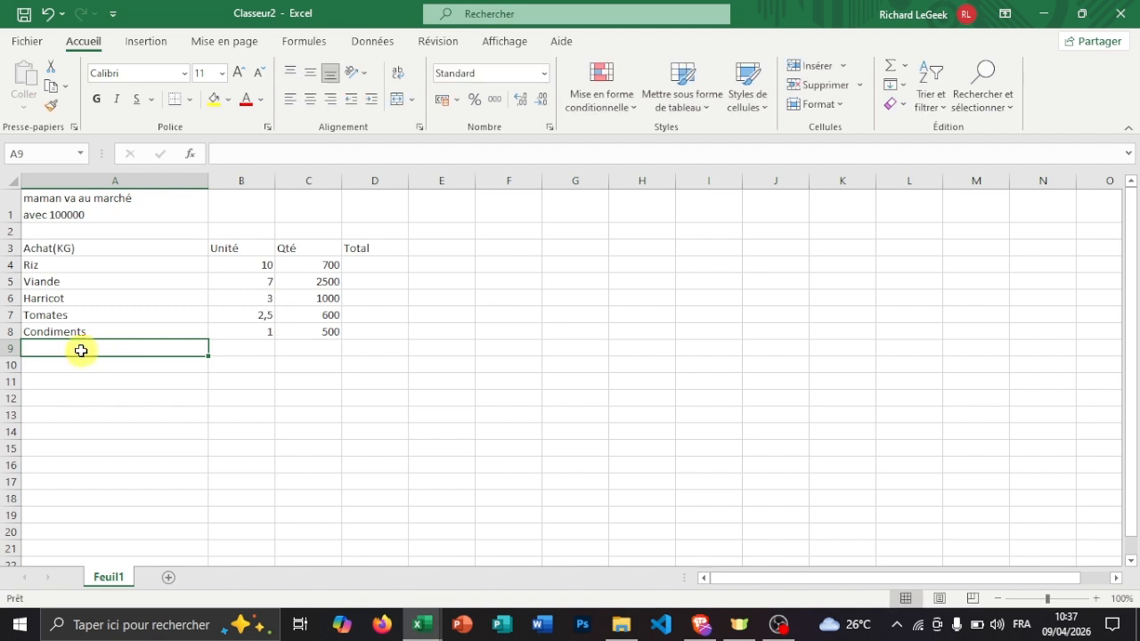
type("Couscous")
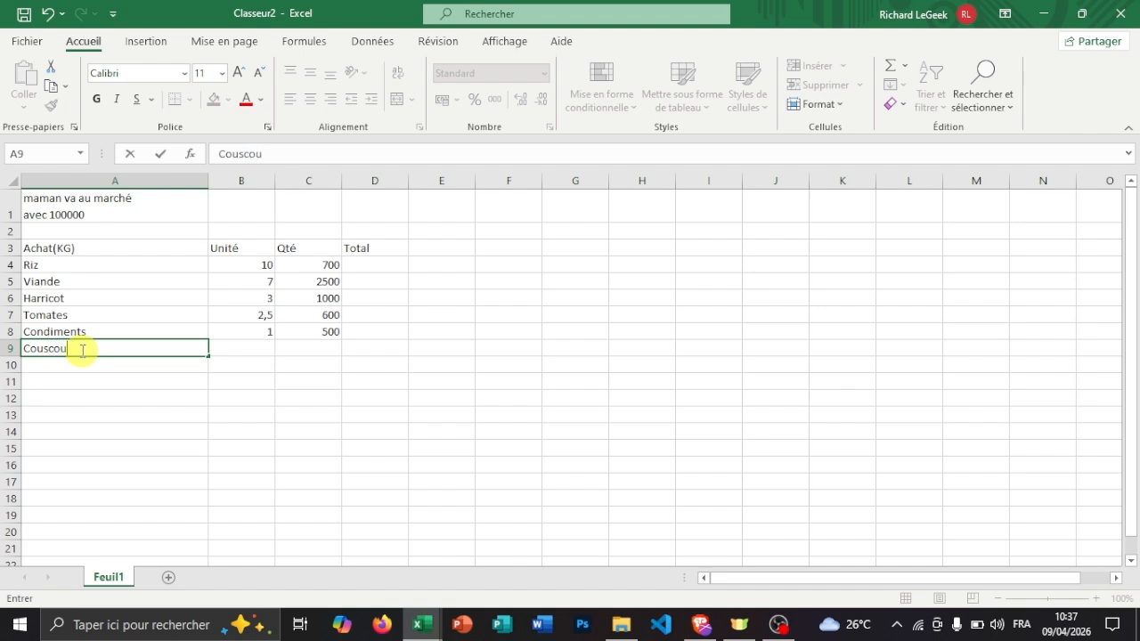
left_click(234, 350)
type("5")
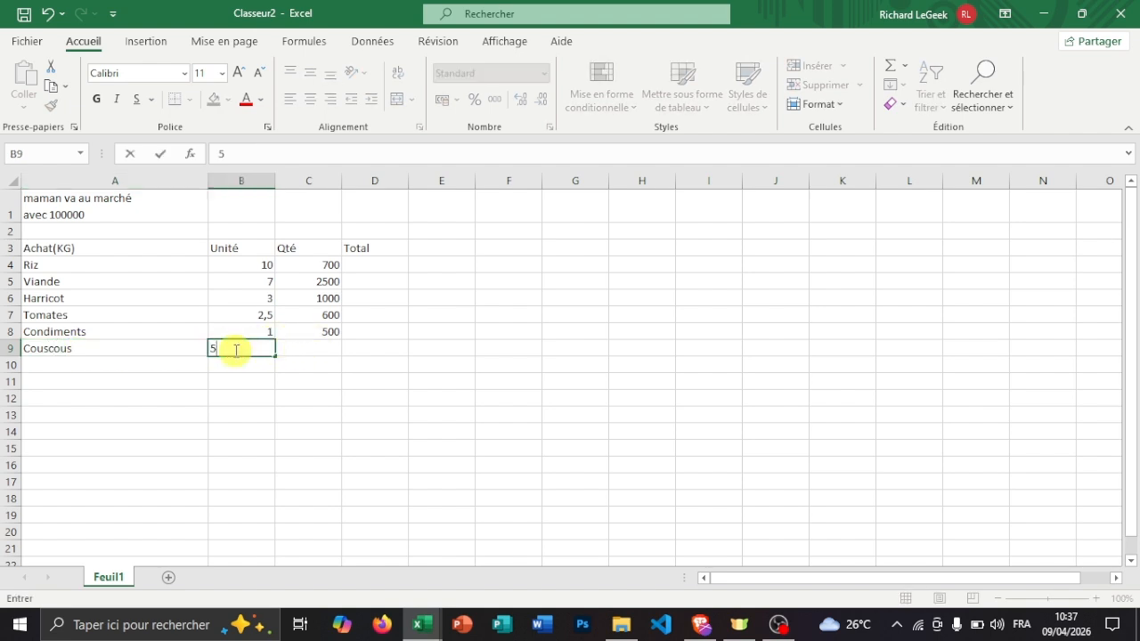
left_click(339, 346)
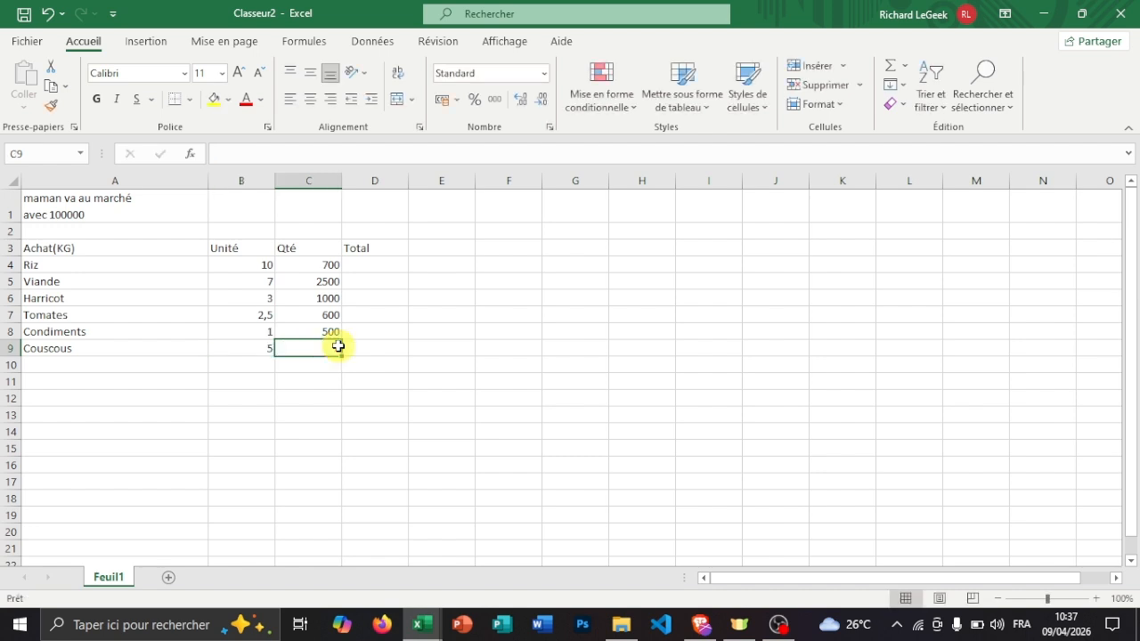
type("1000")
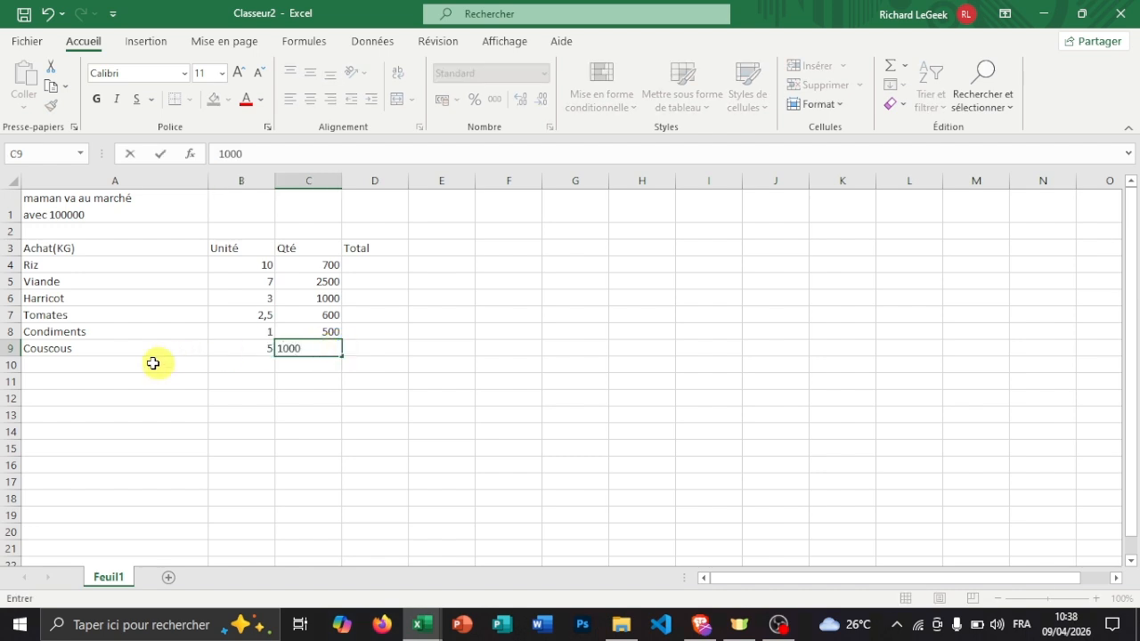
Enter the item "Utilité(fourchettes, cuillières, couteaux etc)" in cell A10.
left_click(108, 365)
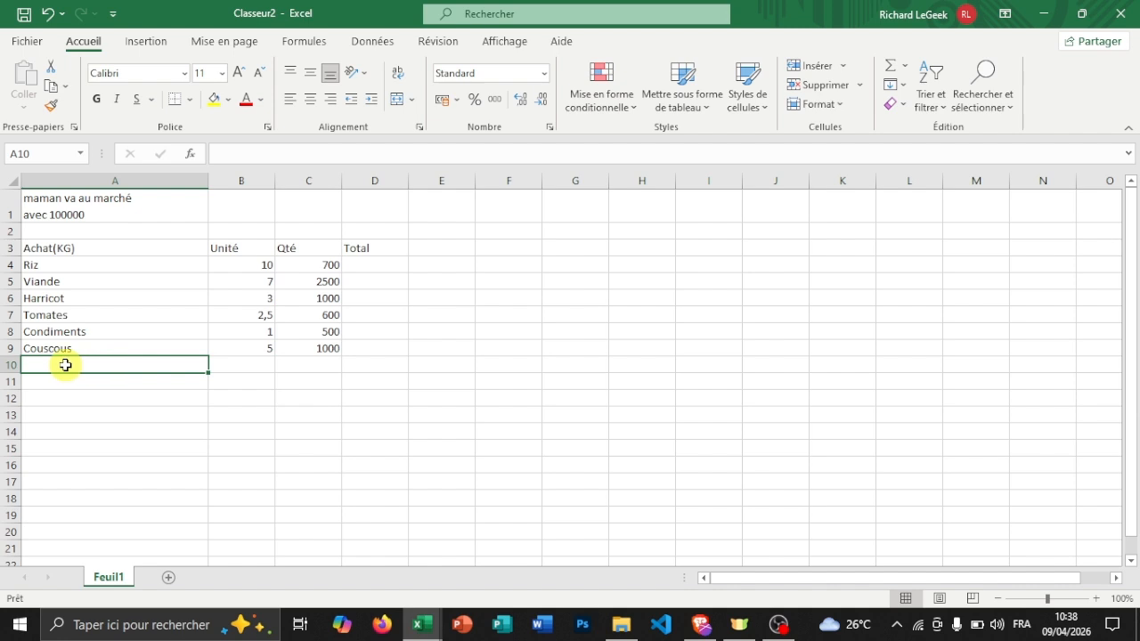
type("Utilité(")
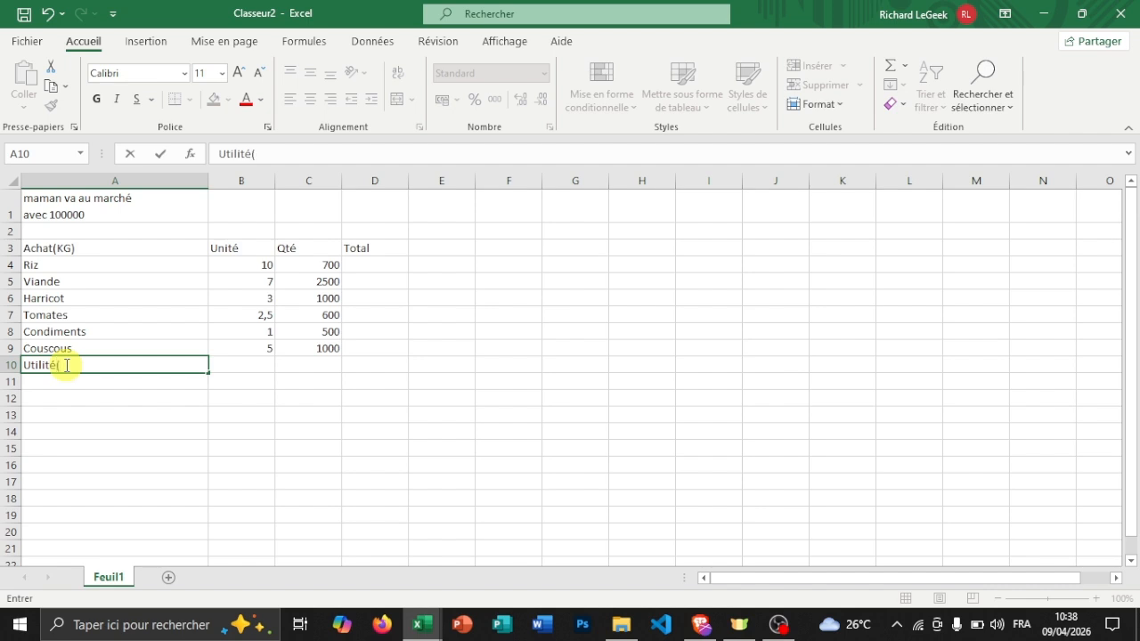
type("fourchette")
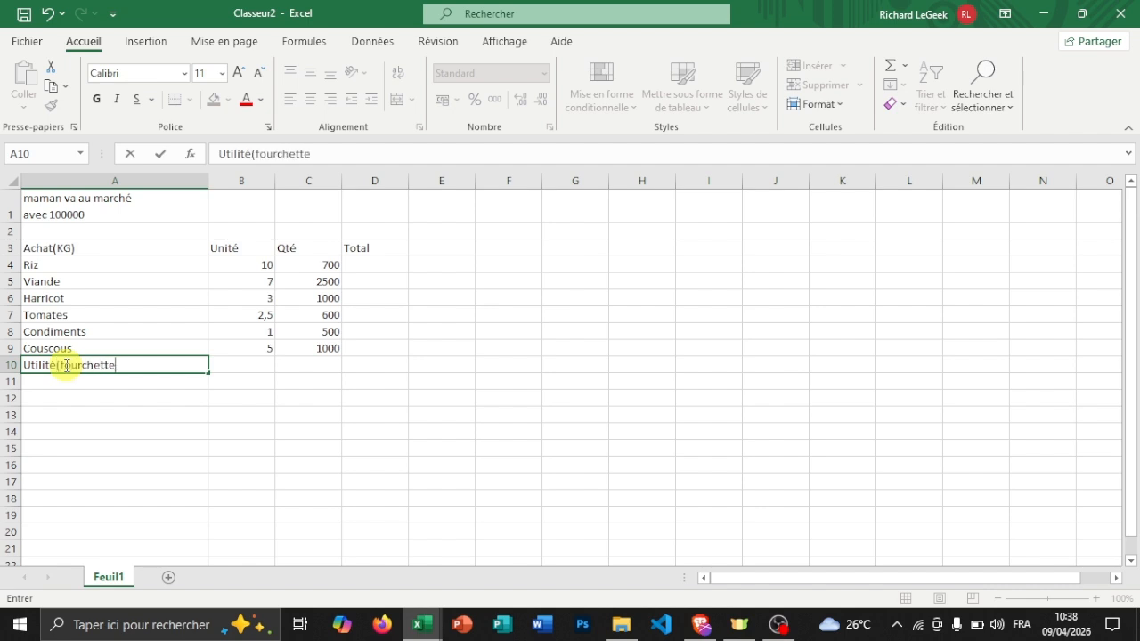
type("s, cuillières, co")
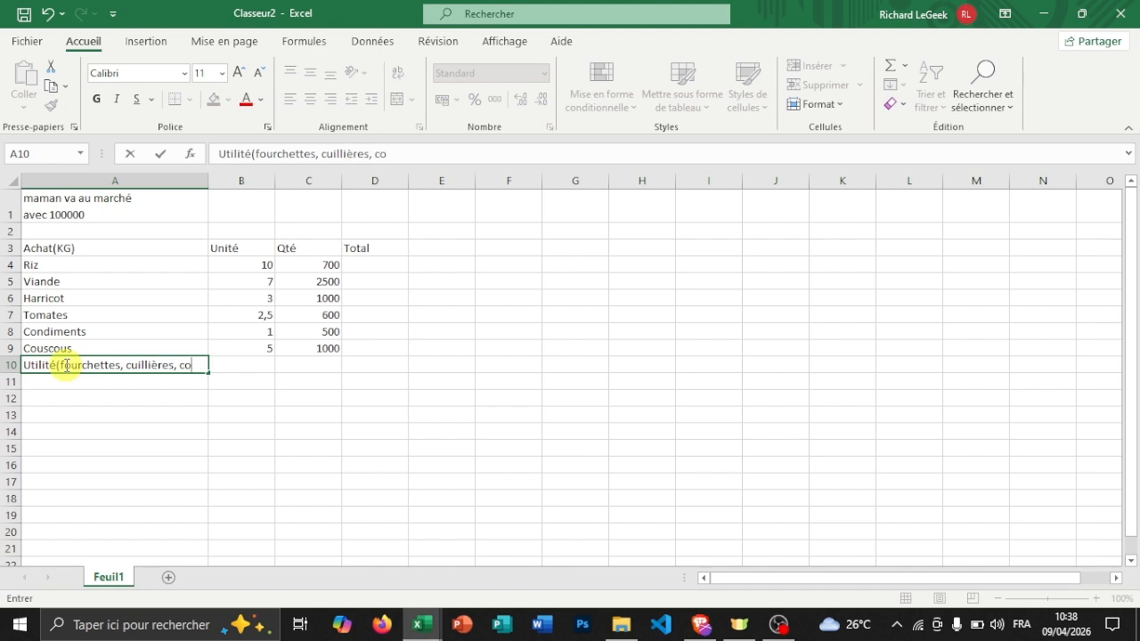
type("uteaux etc")
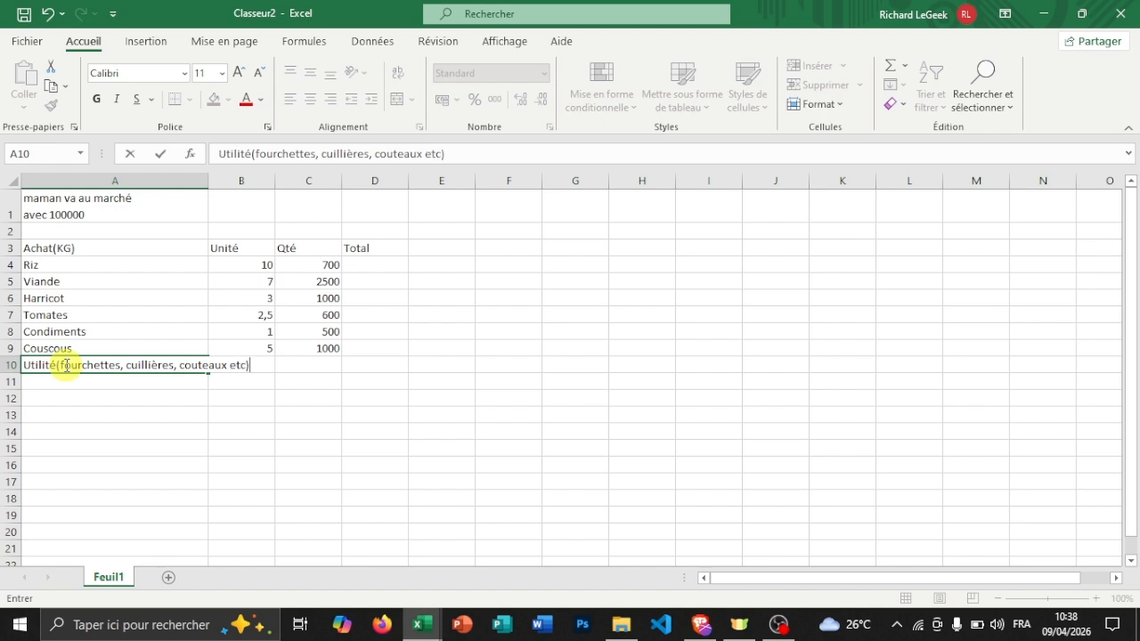
Insert a line break after "Utilité" in A10 so the parenthesised list starts on its own line within the cell.
left_click(55, 365)
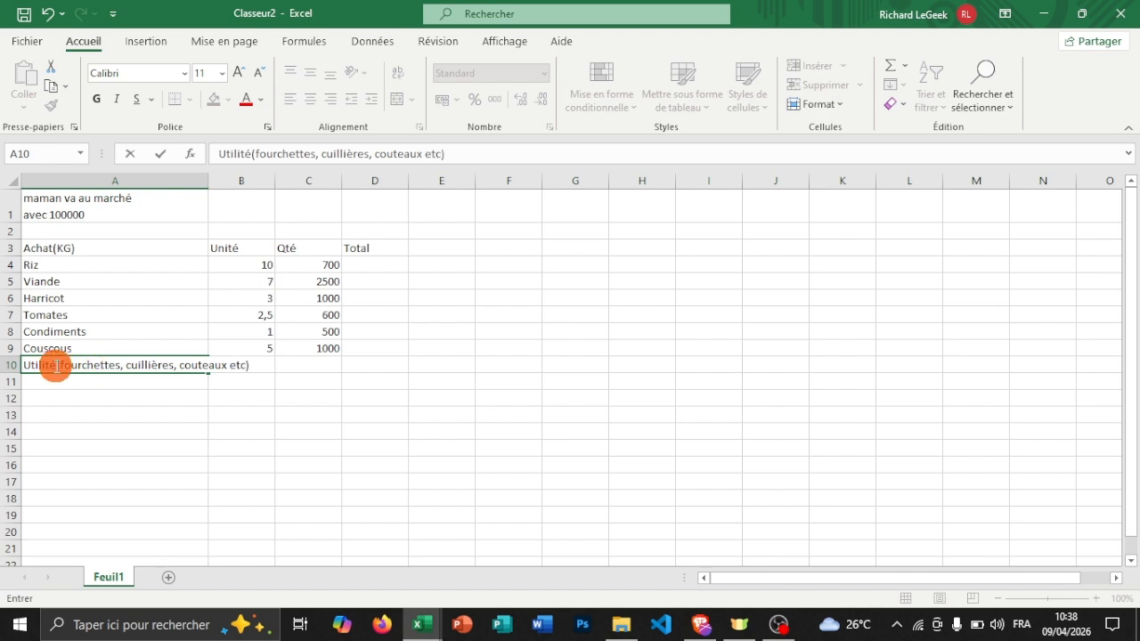
key("alt+Return")
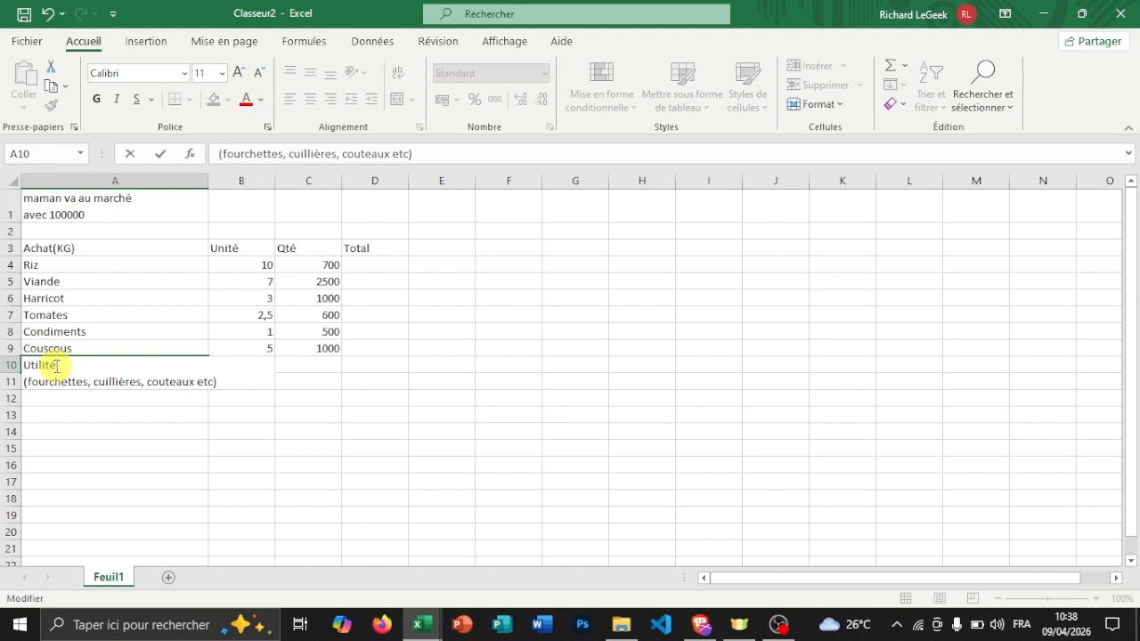
left_click(249, 368)
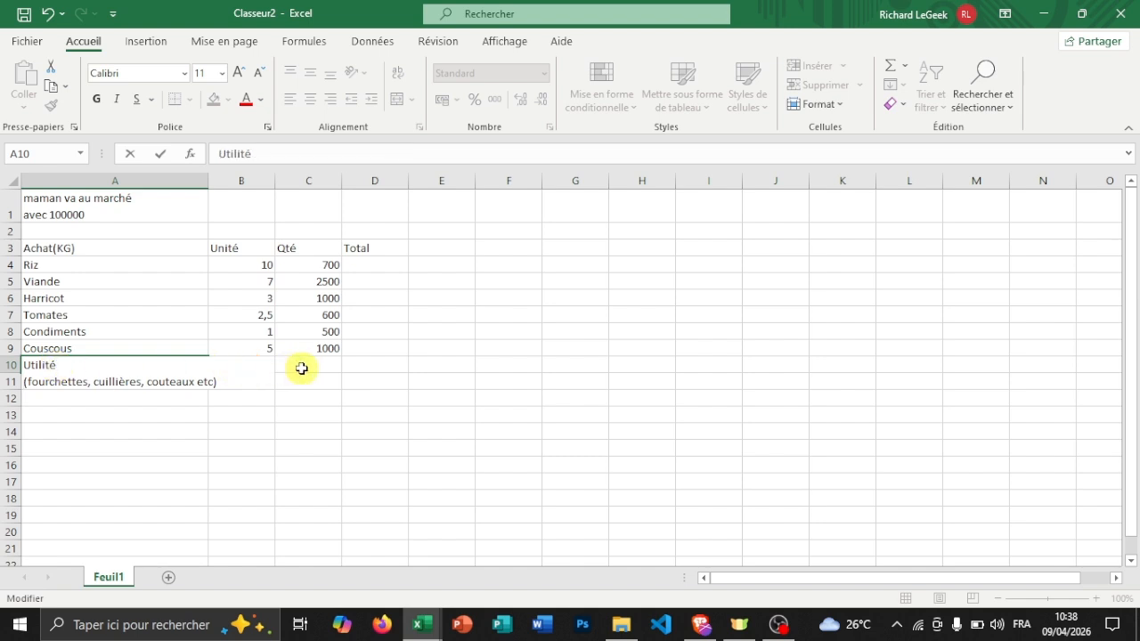
left_click(302, 368)
left_click(255, 368)
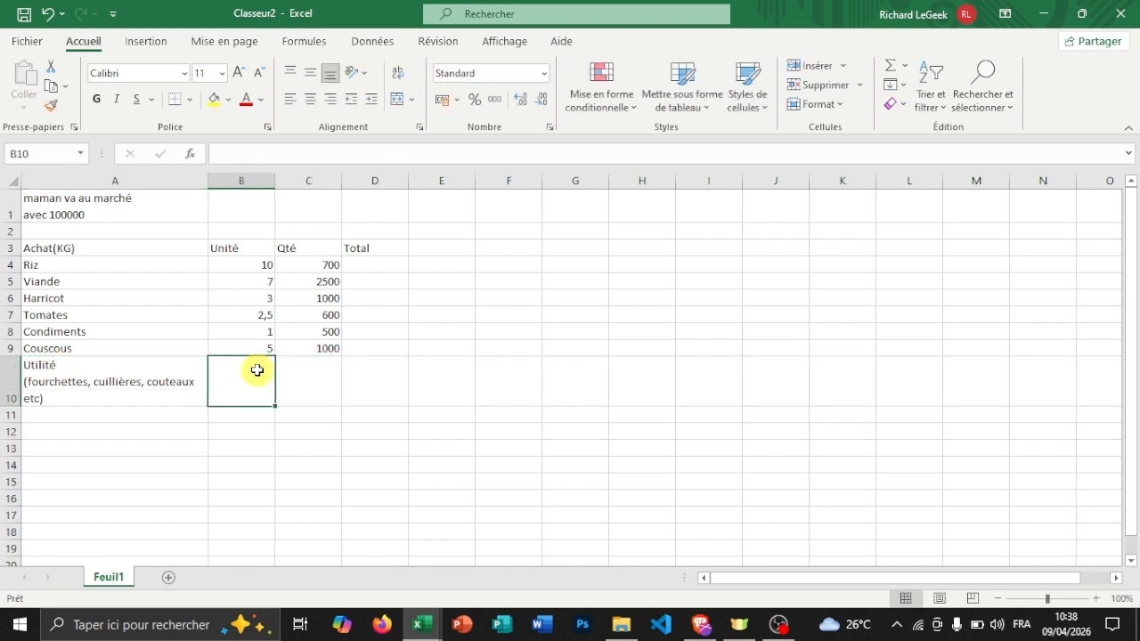
Enter the formula =B4*C4 in D4 to calculate the Total for Riz.
left_click(375, 269)
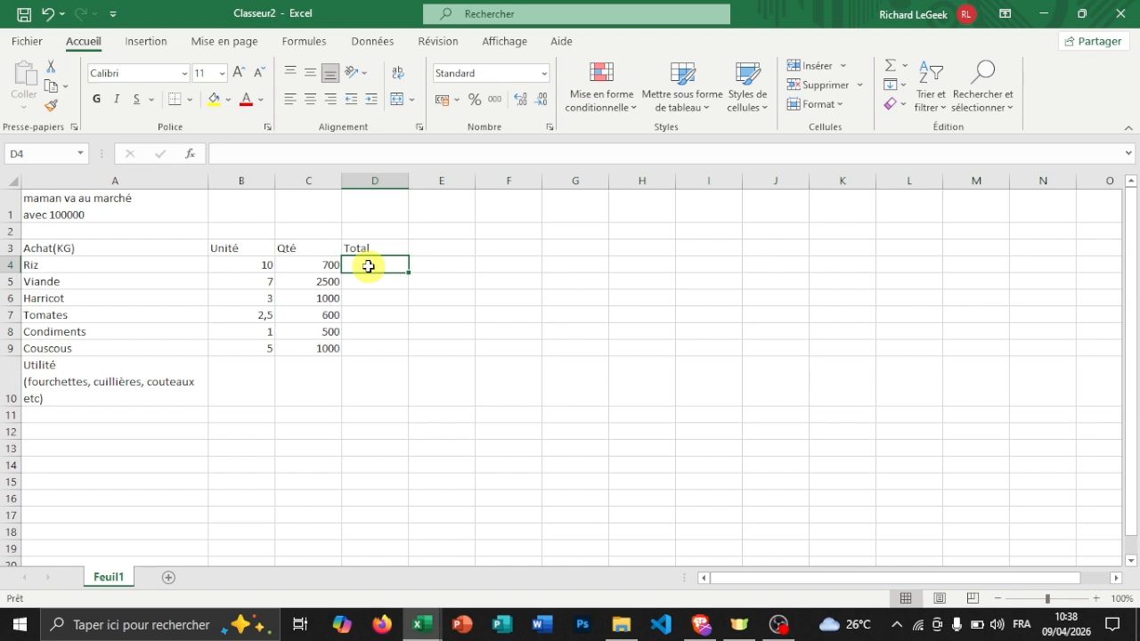
type("=")
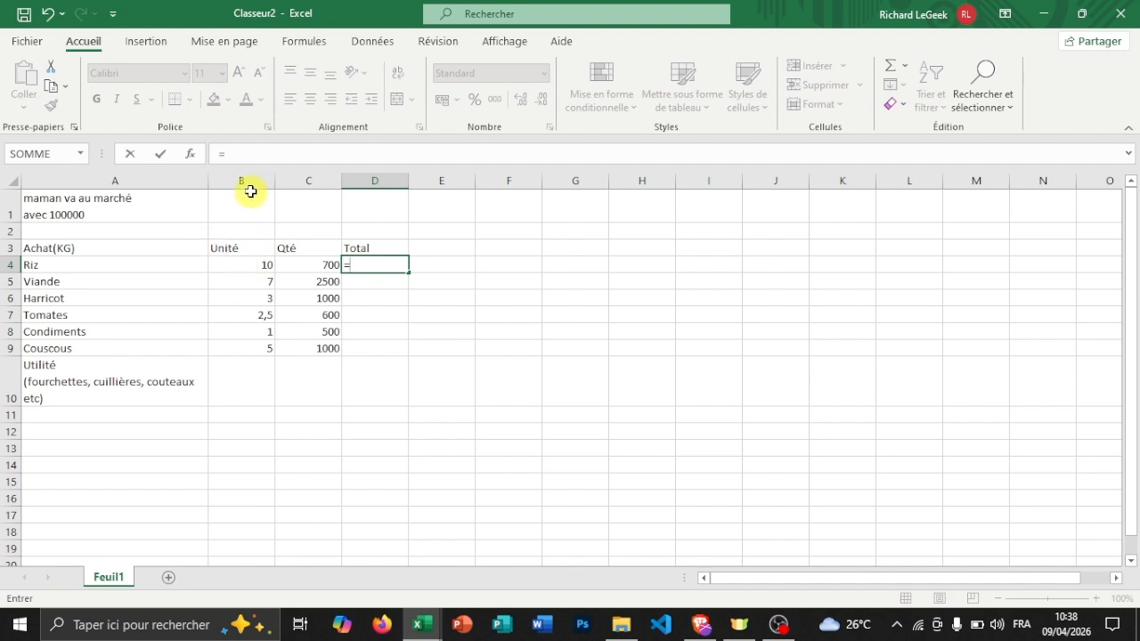
left_click(244, 269)
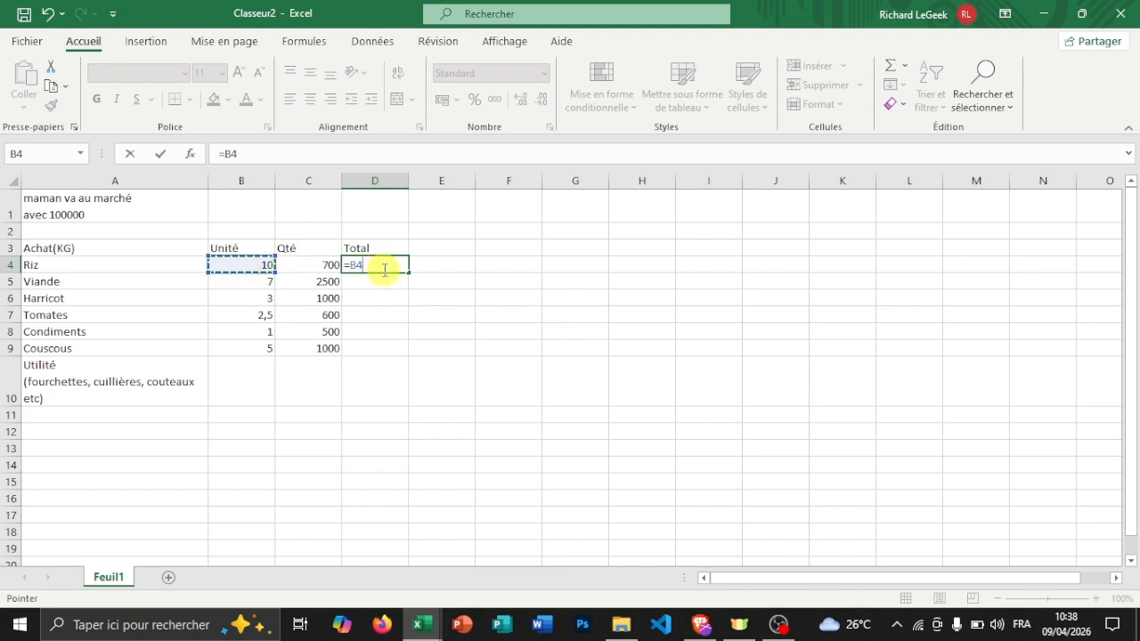
type("*")
left_click(326, 267)
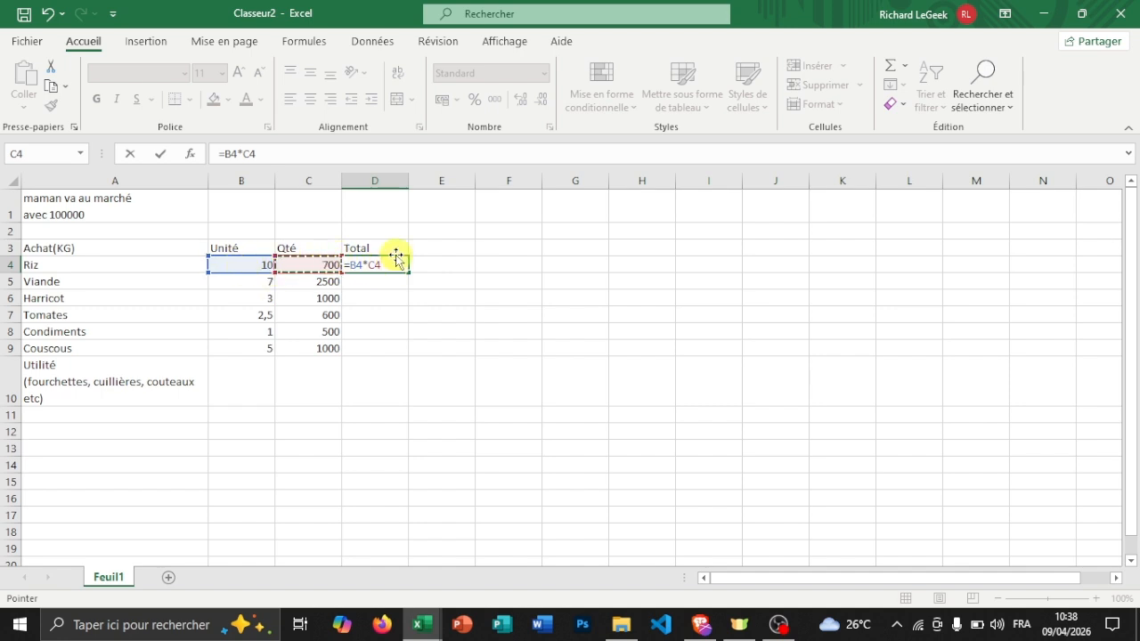
key("Return")
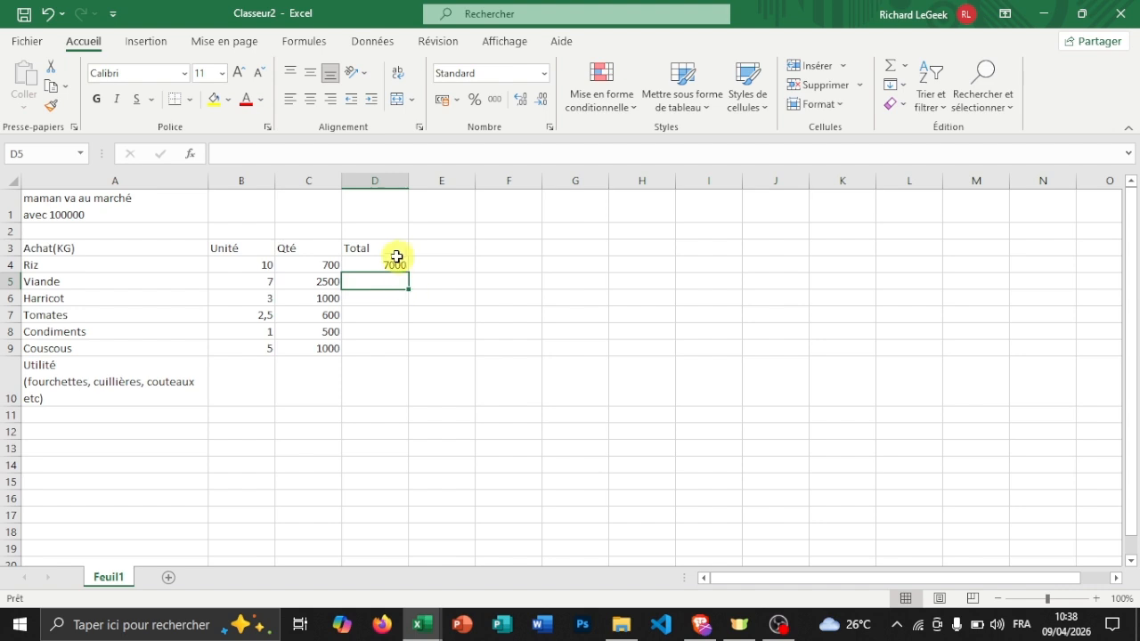
Enter the formula =B5*C5 in D5 to calculate the Total for Viande.
left_click(358, 281)
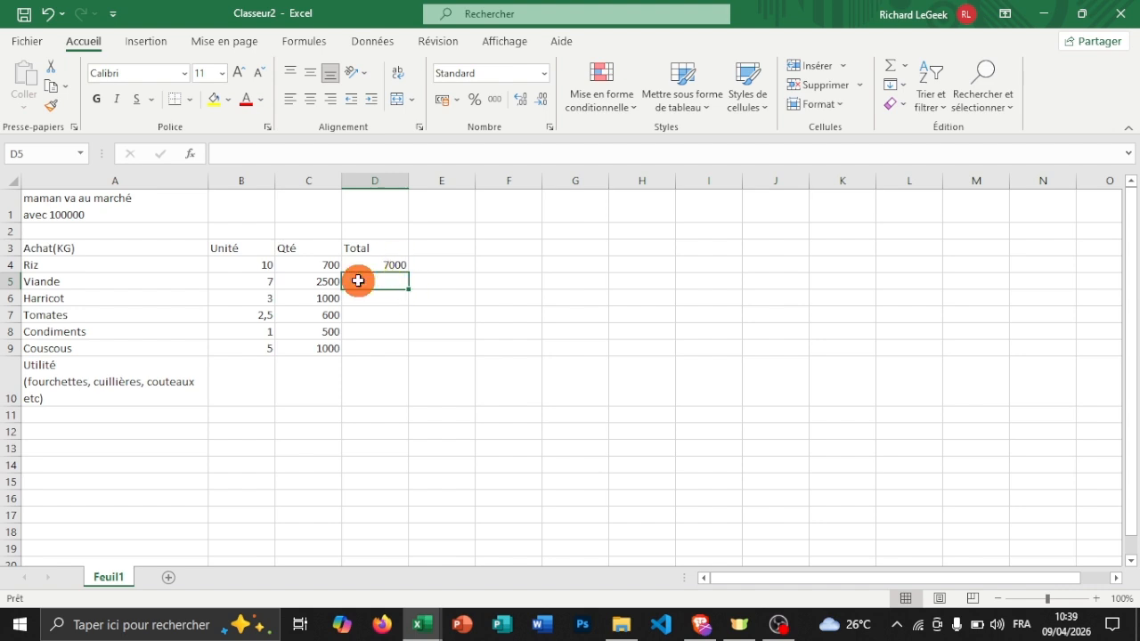
type("=")
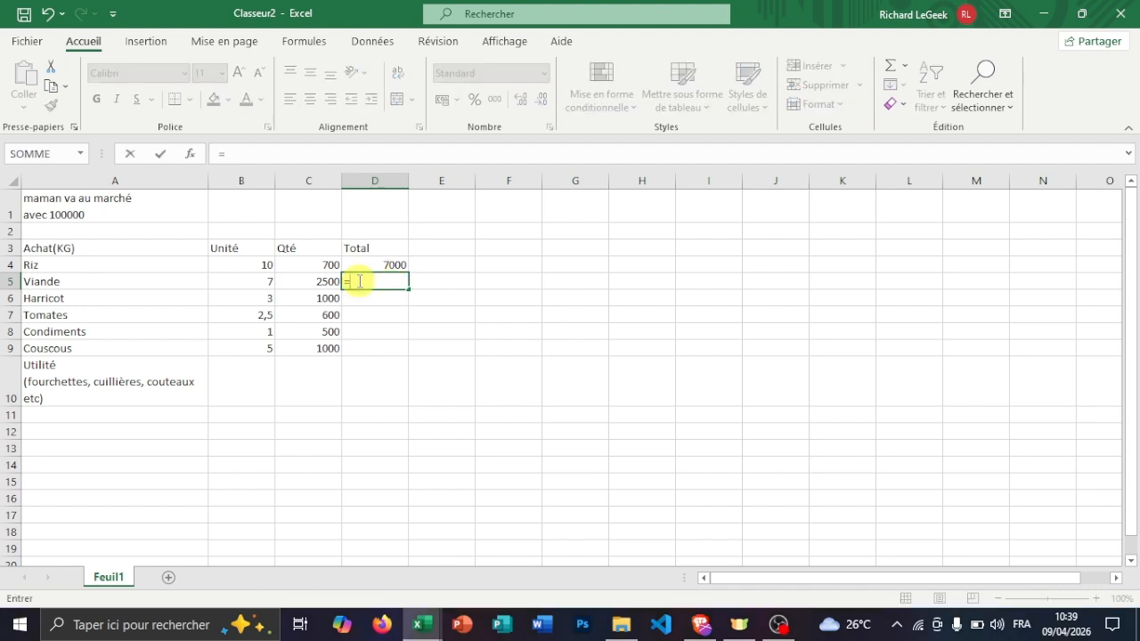
left_click(258, 282)
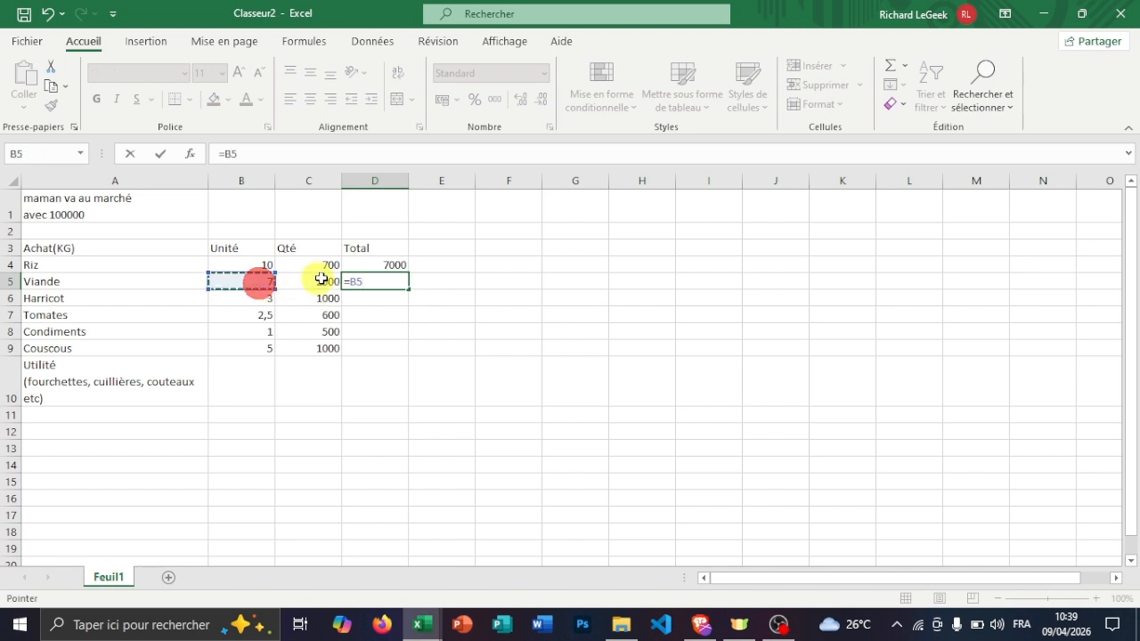
type("*")
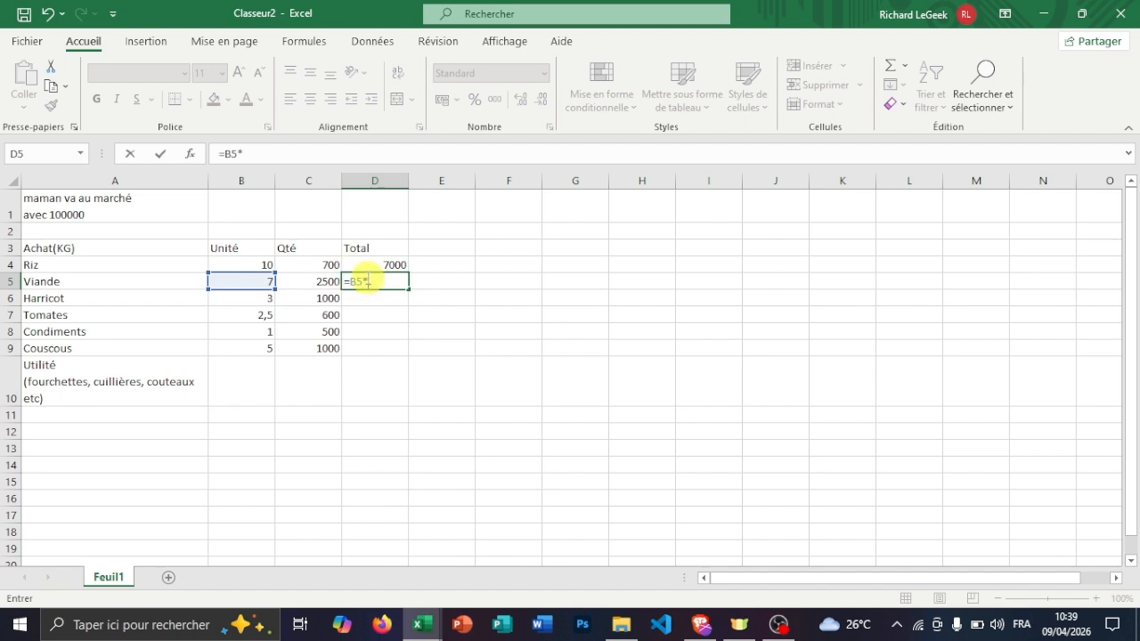
left_click(298, 283)
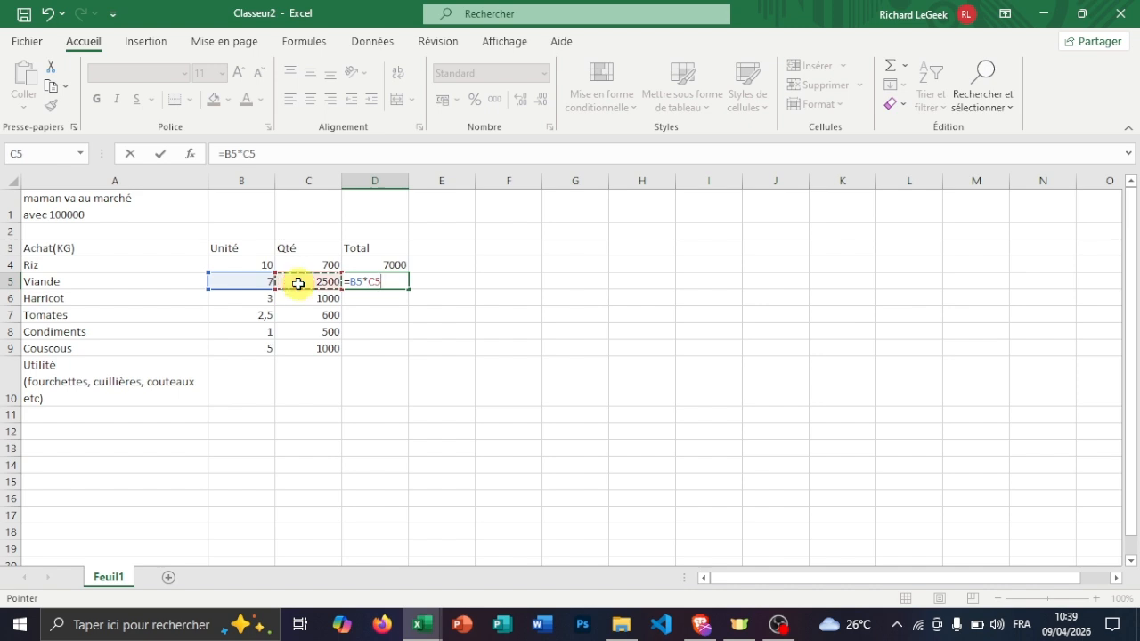
key("Return")
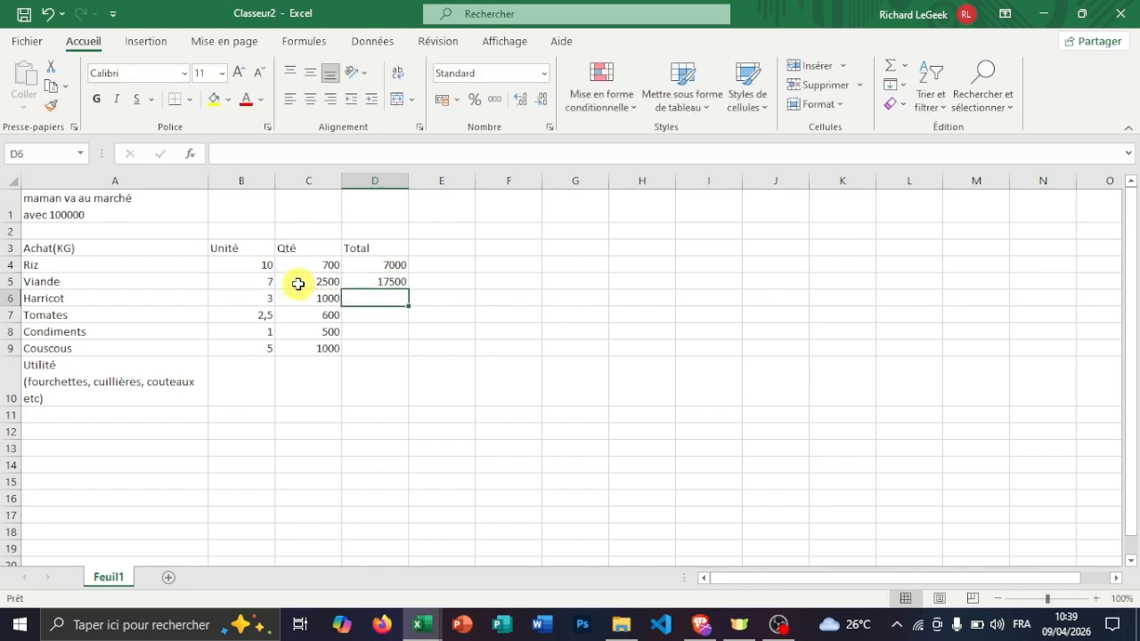
Enter the formula =B6*C6 in D6 to calculate the Total for Harricot.
left_click(243, 298)
left_click(364, 299)
type("=")
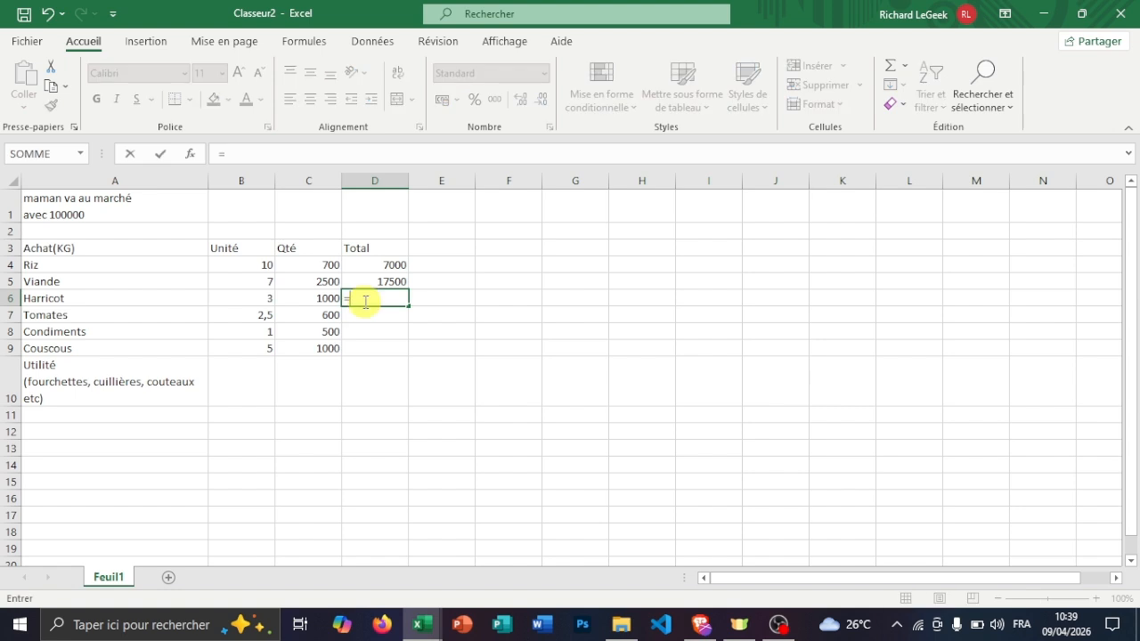
left_click(249, 300)
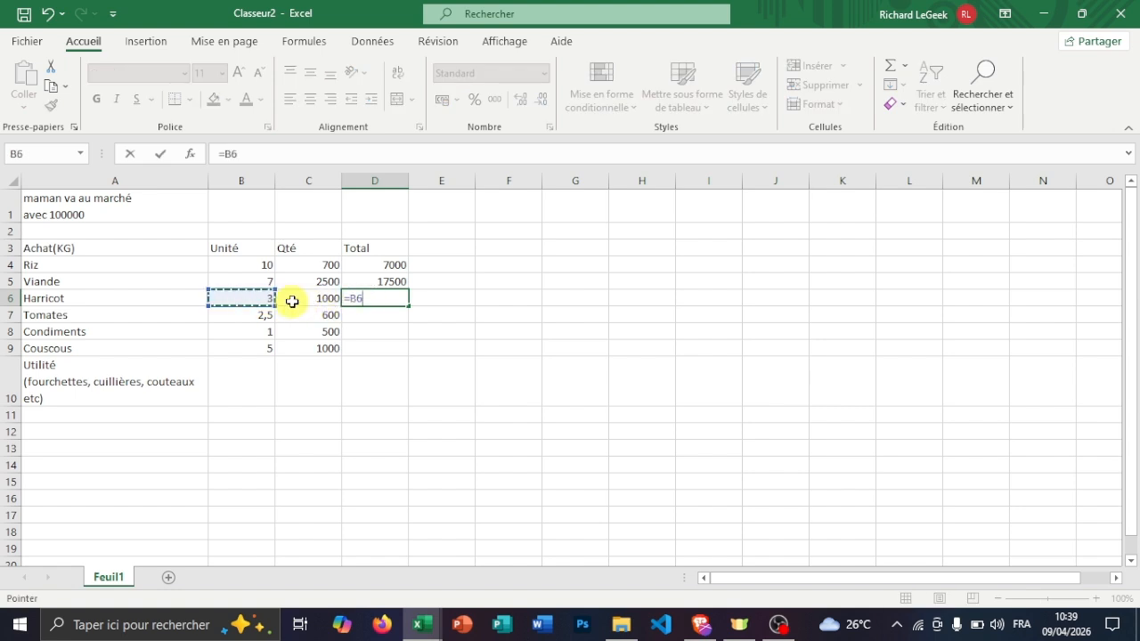
type("*")
left_click(319, 300)
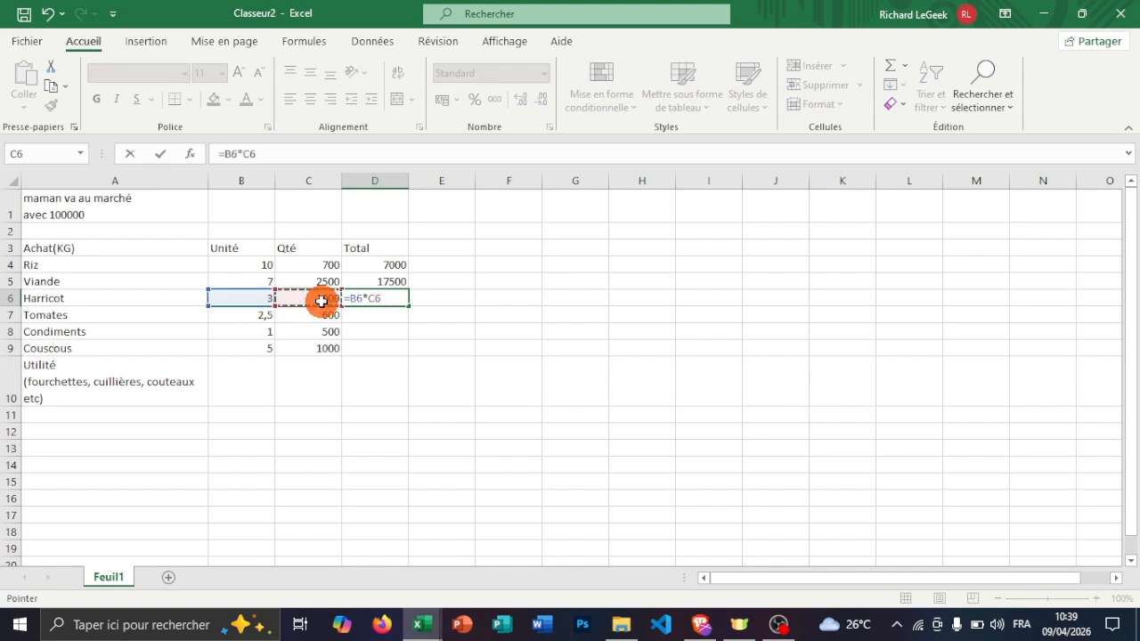
key("Return")
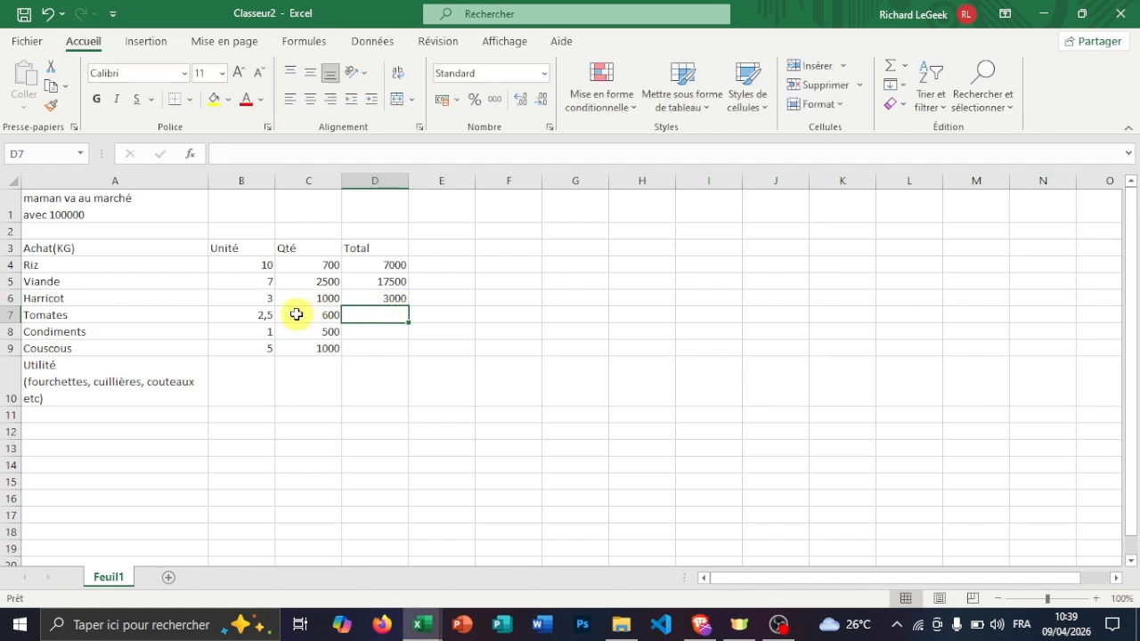
Enter the formula =B7*C7 in D7 to calculate the Total for Tomates.
left_click(298, 314)
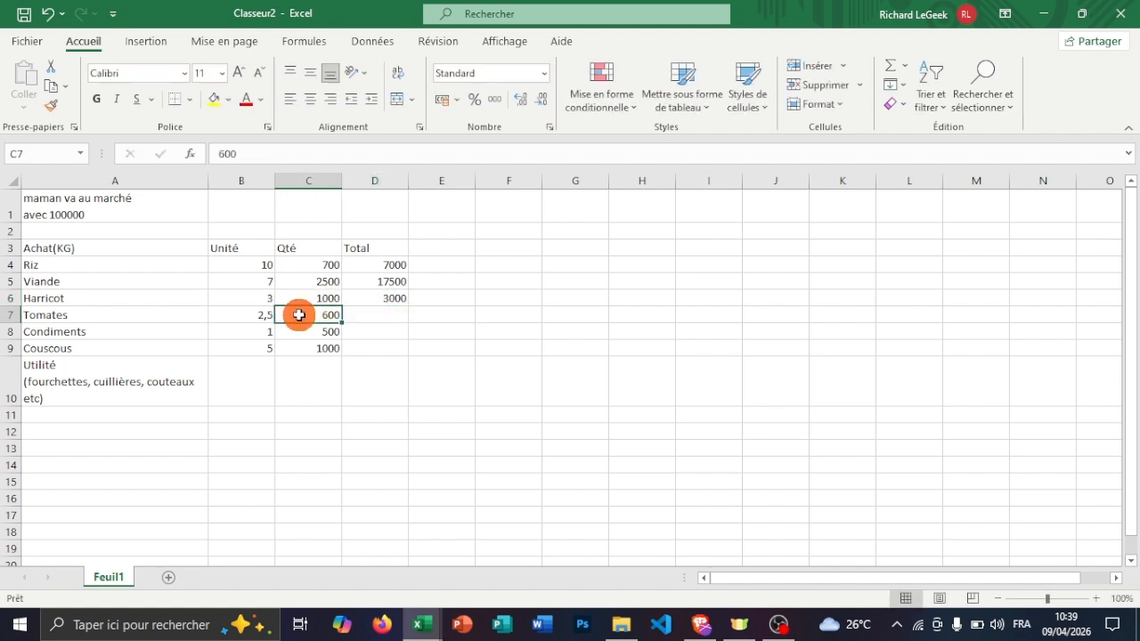
left_click(377, 317)
type("=")
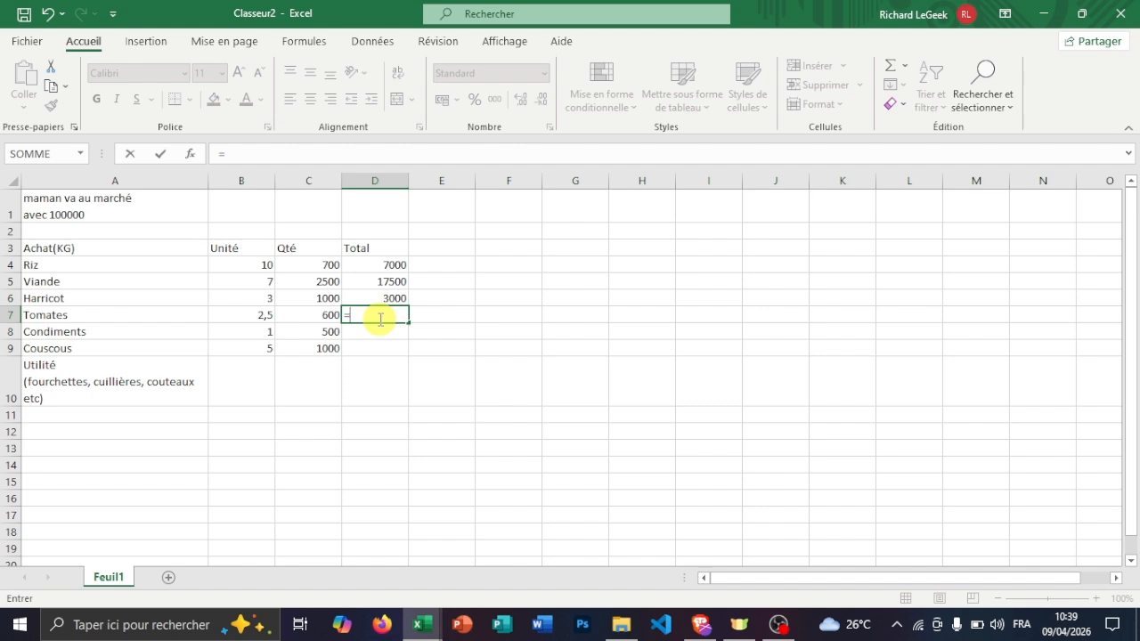
left_click(250, 317)
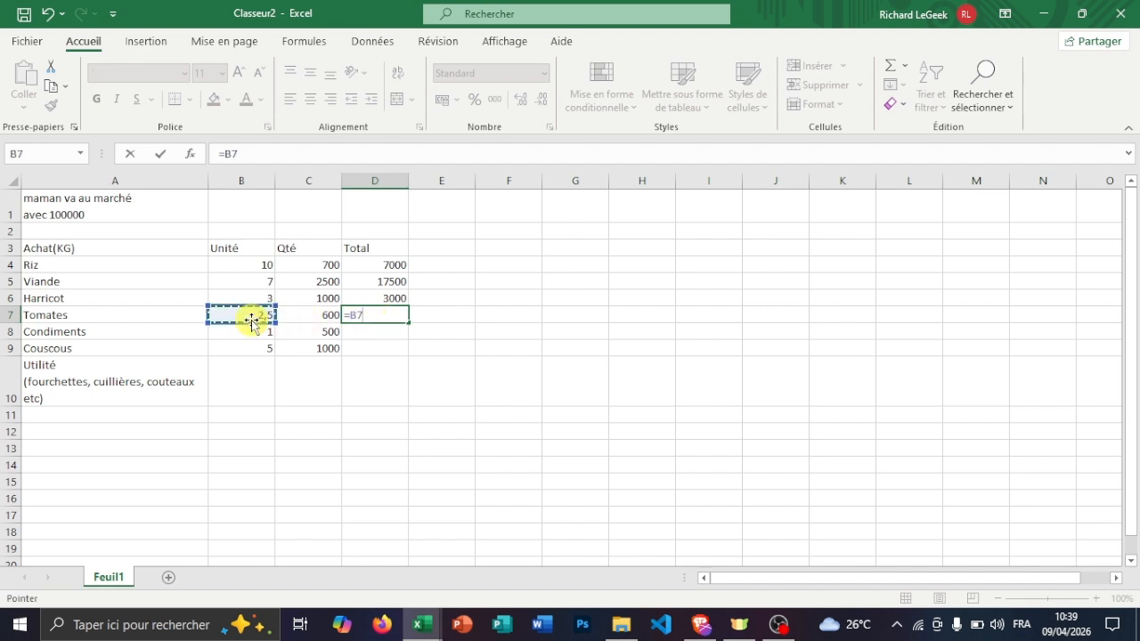
type("*")
left_click(306, 315)
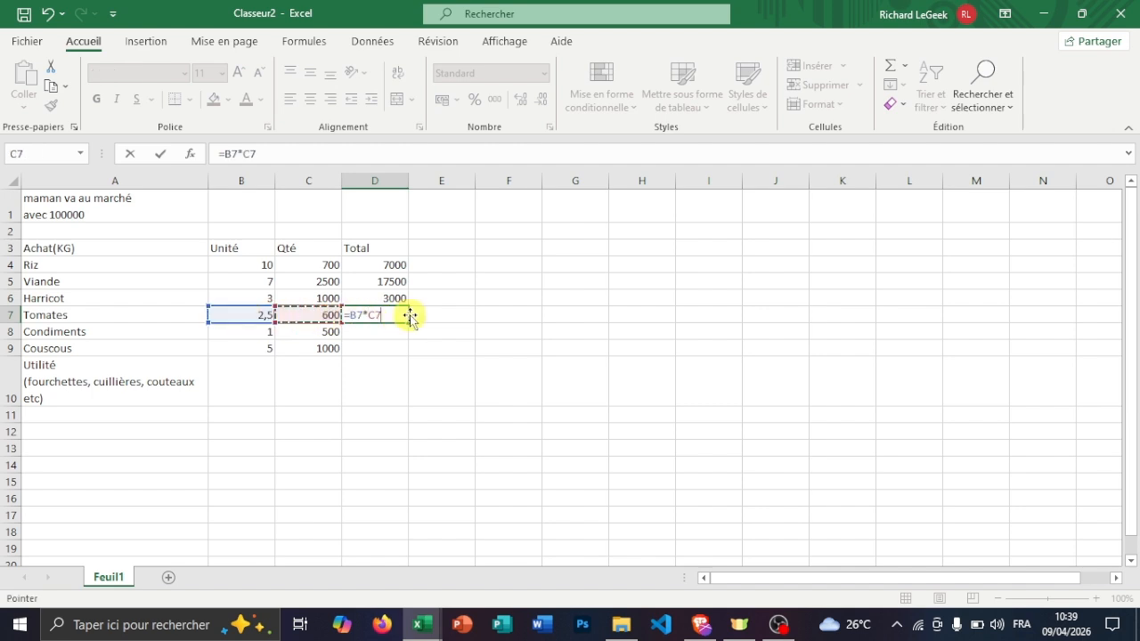
key("Return")
Enter the formula =B8*C8 in D8 to calculate the Total for Condiments.
left_click(252, 329)
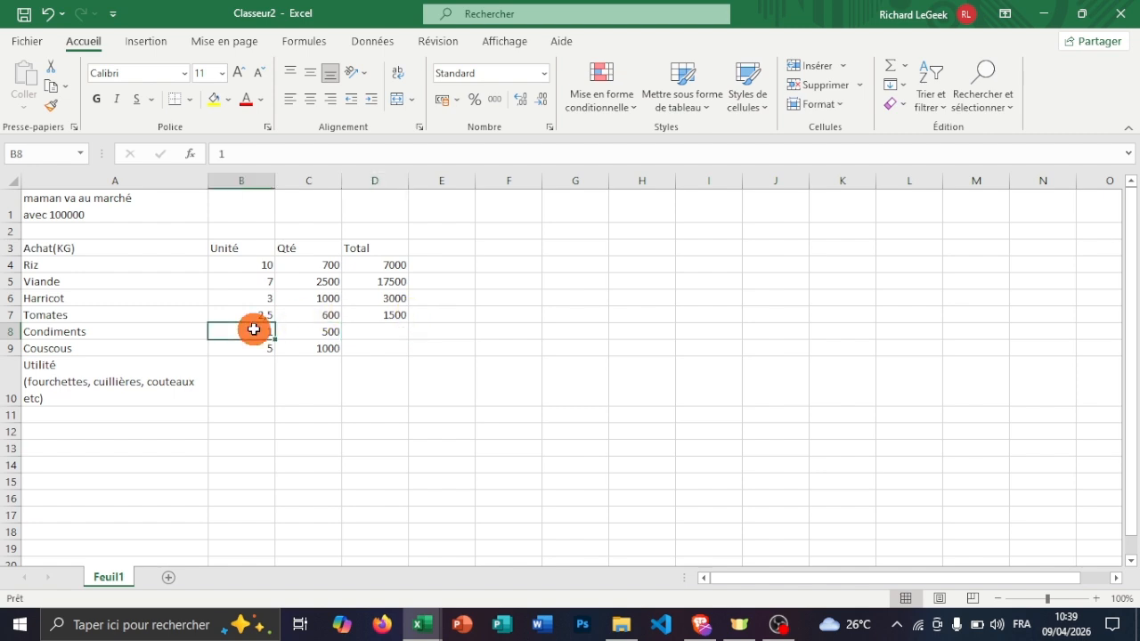
left_click(367, 332)
type("=")
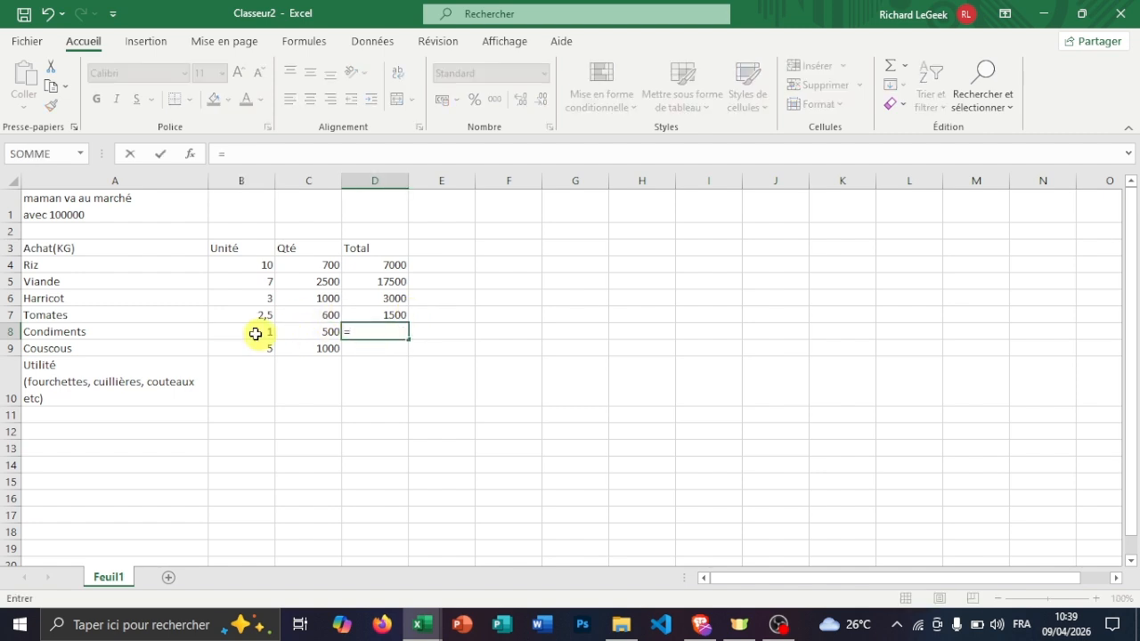
left_click(238, 333)
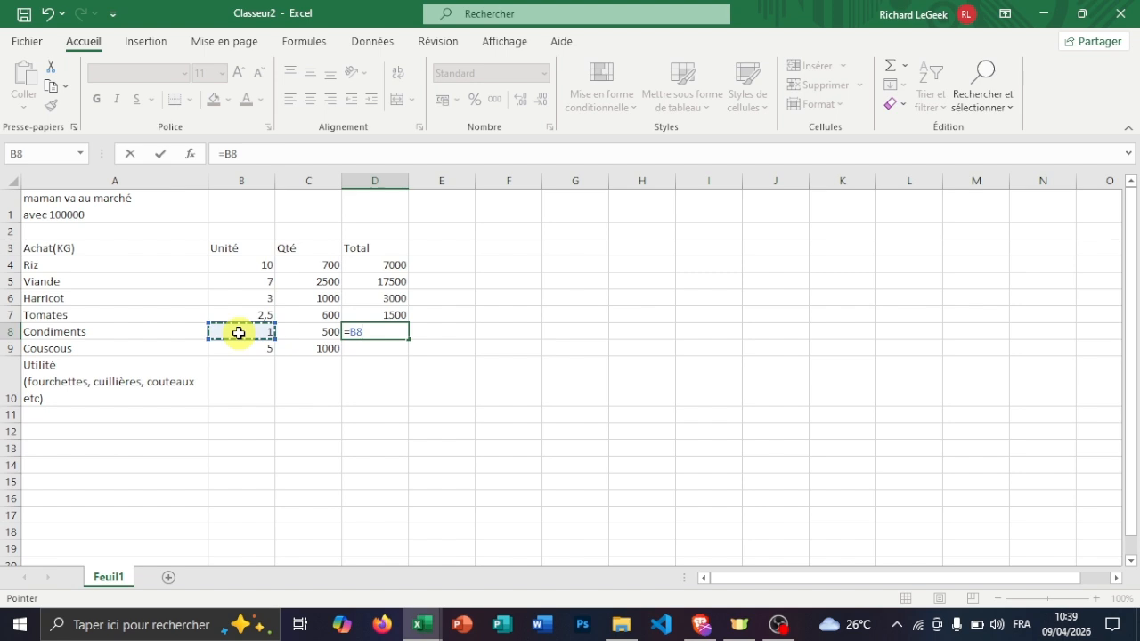
type("*")
left_click(306, 333)
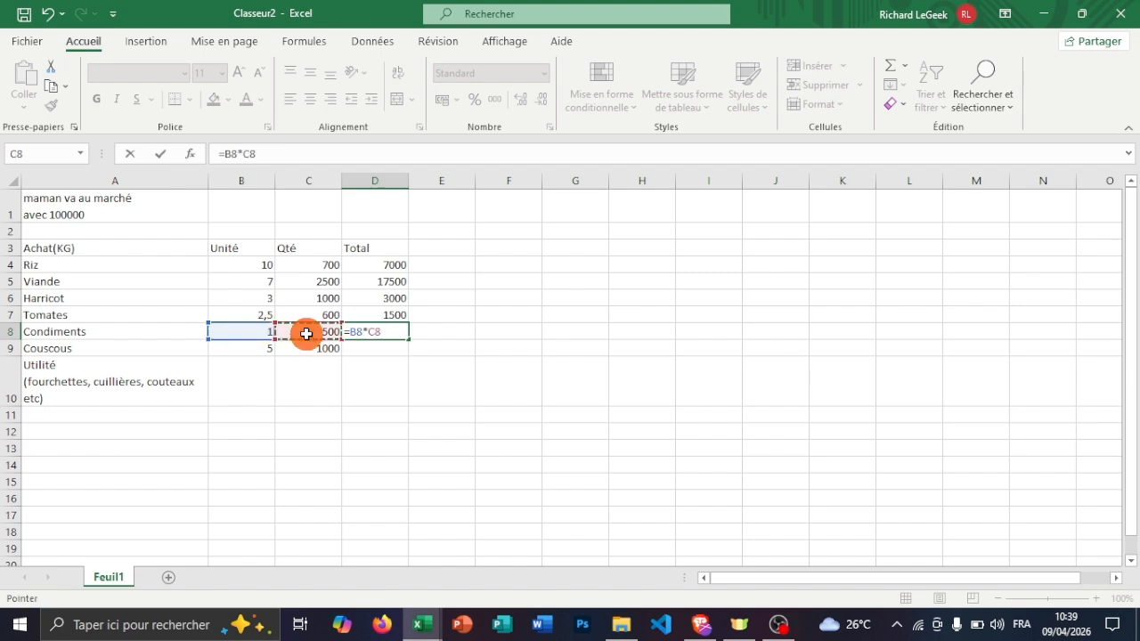
key("Return")
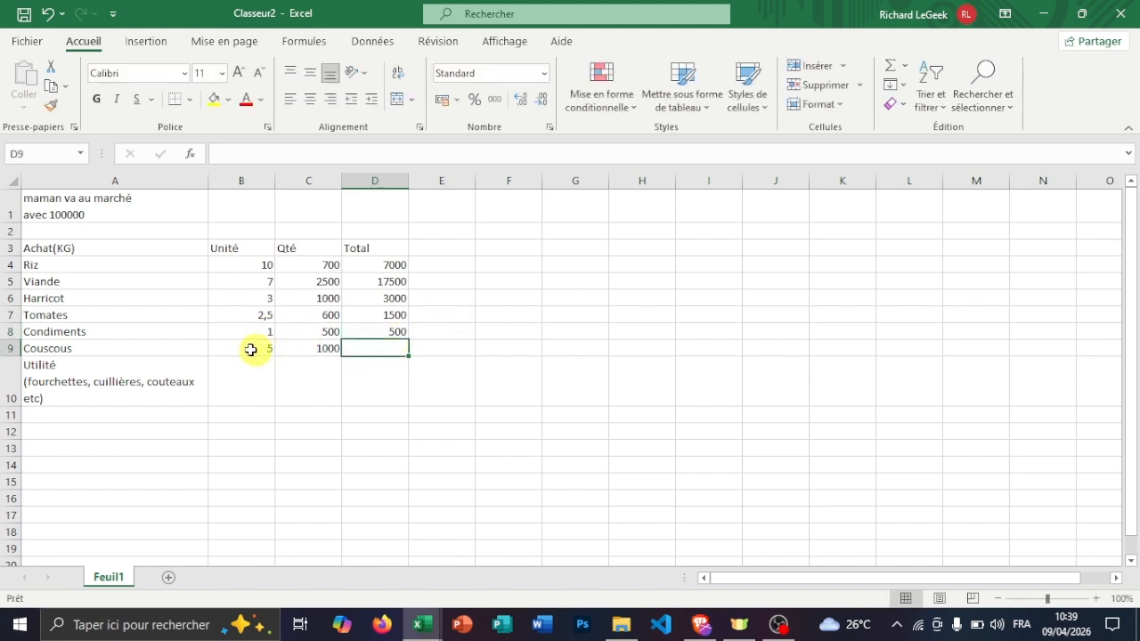
Enter the formula =B9*C9 in D9 to calculate the Total for Couscous.
left_click(246, 349)
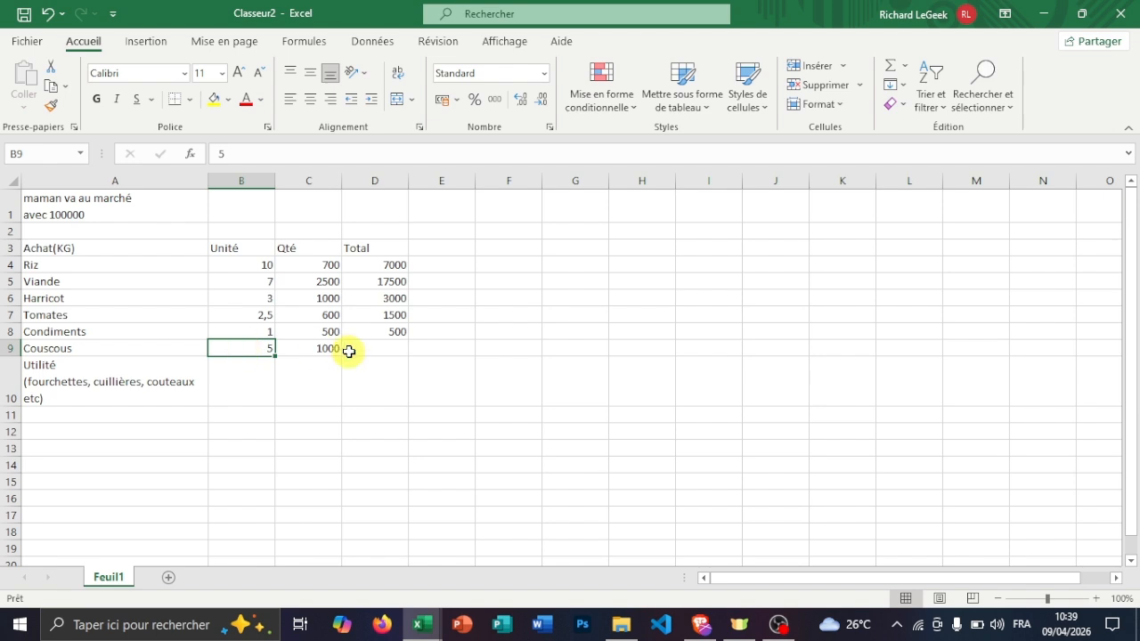
left_click(382, 349)
type("=")
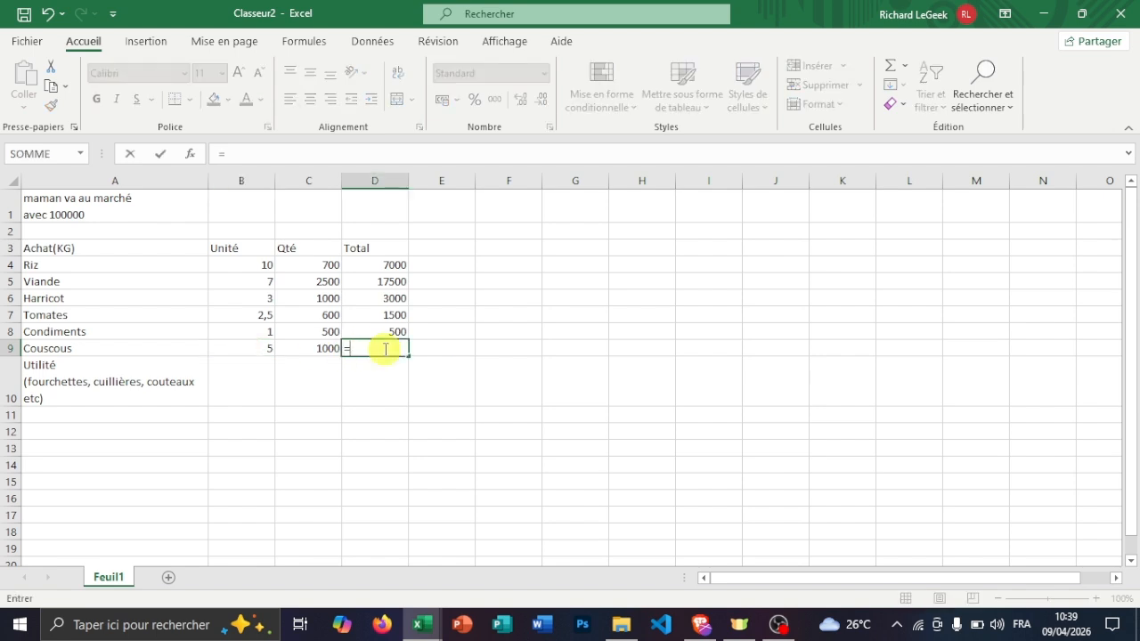
type("bç")
key("BackSpace")
key("BackSpace")
key("BackSpace")
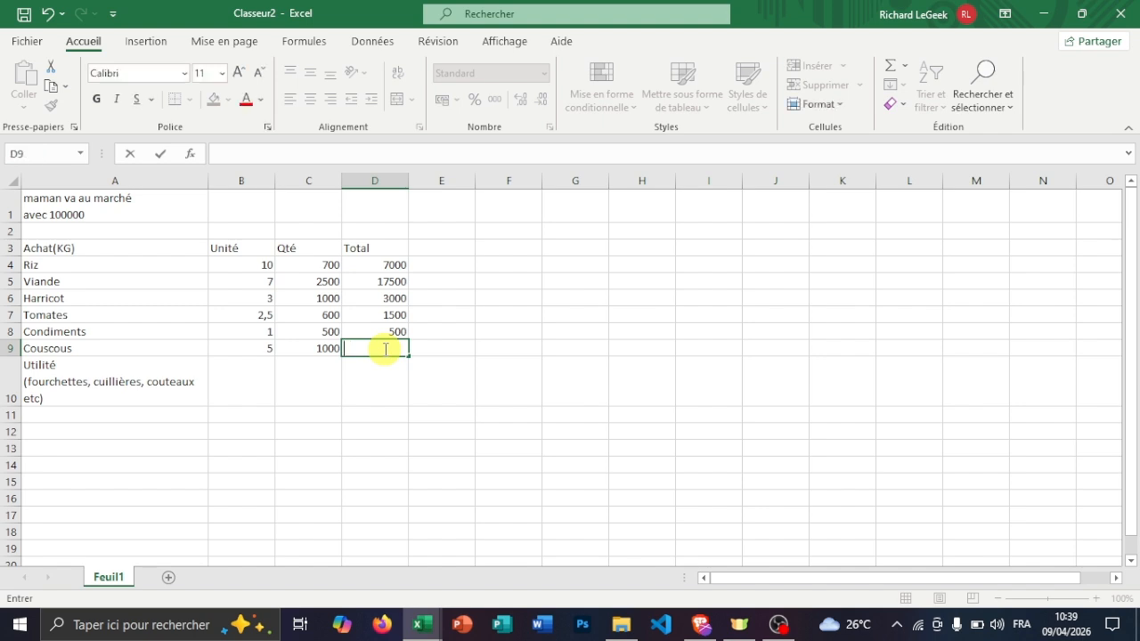
type("=")
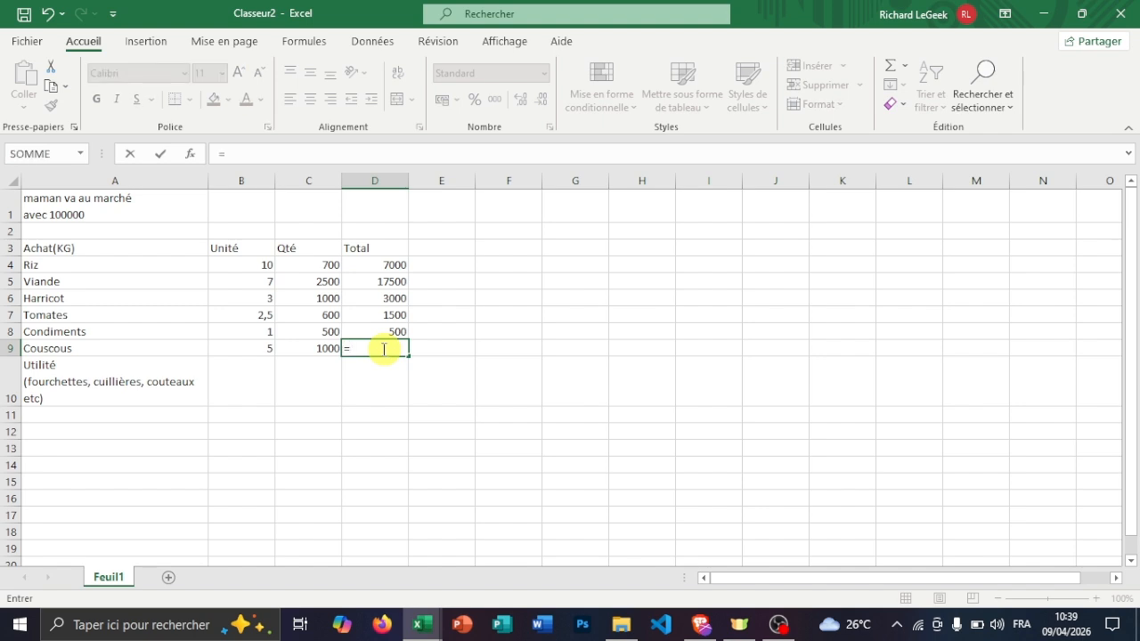
left_click(264, 348)
type("*")
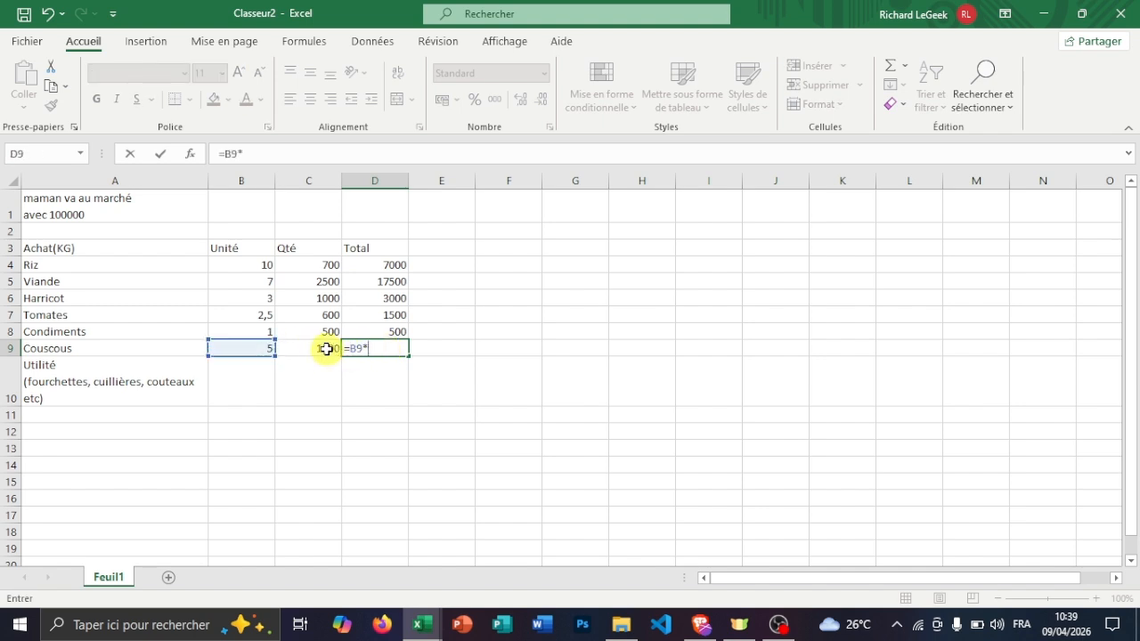
left_click(326, 348)
key("Return")
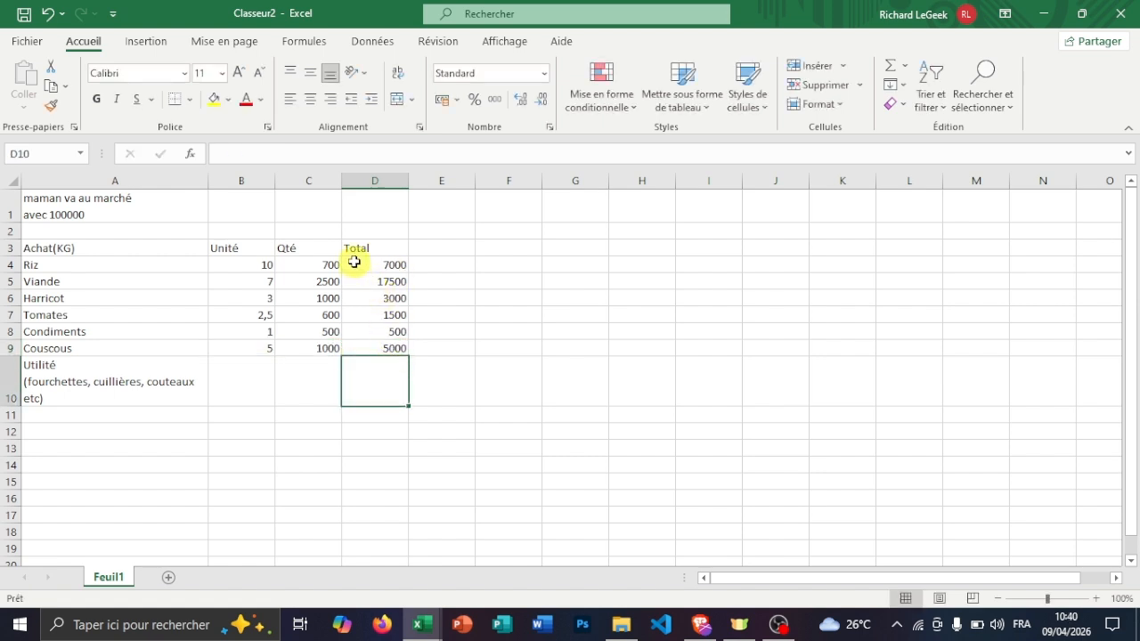
Undo the individually entered Total formulas in D5 through D9, keeping only the formula in D4.
left_click_drag(396, 380, 380, 285)
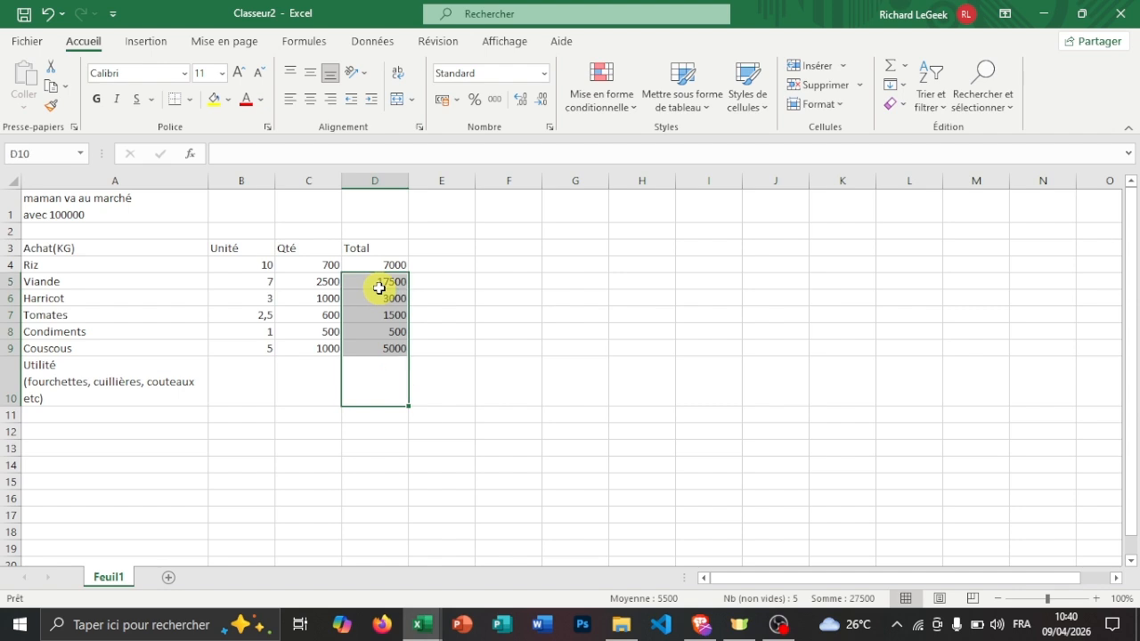
left_click(448, 312)
key("ctrl+z")
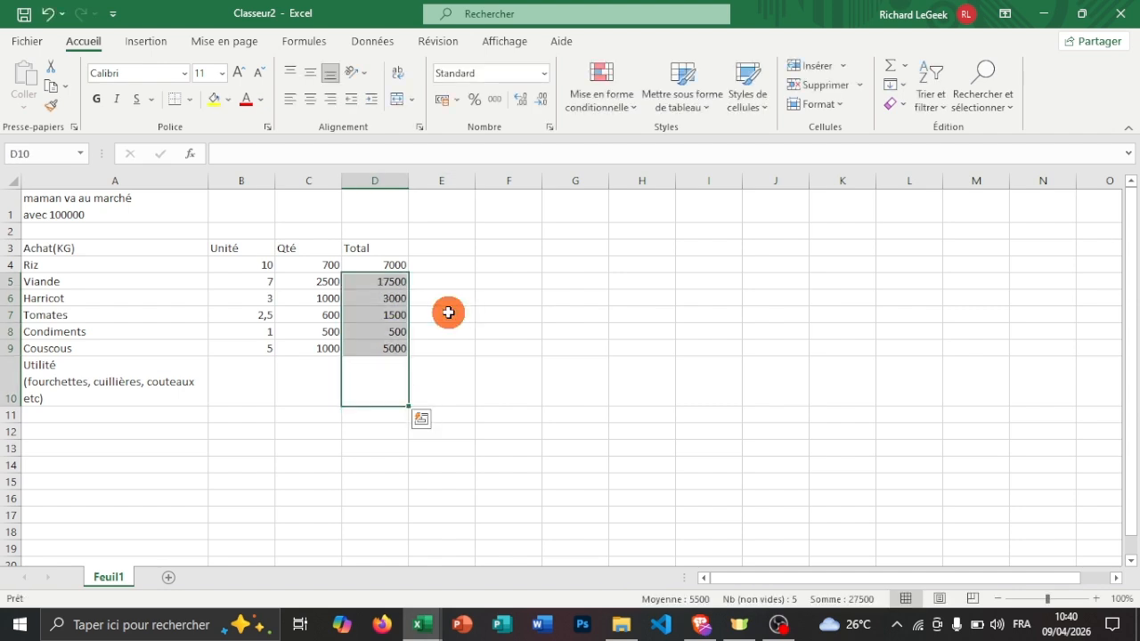
key("ctrl+z")
key("ctrl+z")
key("ctrl+z")
key("ctrl+z")
key("ctrl+z")
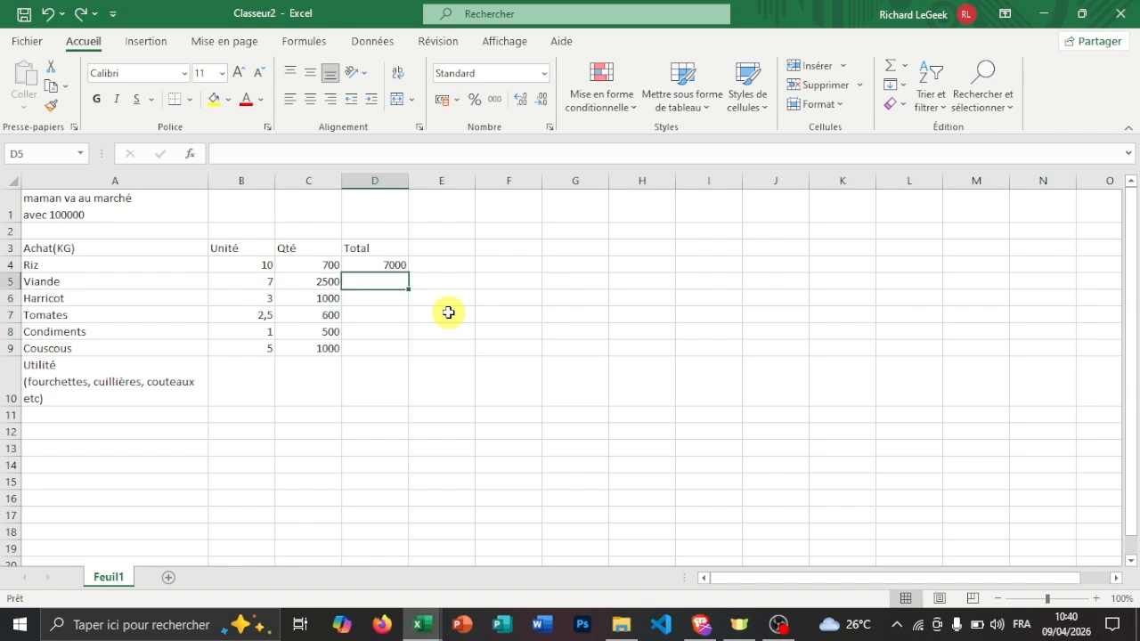
Fill the Total formula from D4 down through D10 to cover all the remaining items.
left_click(370, 265)
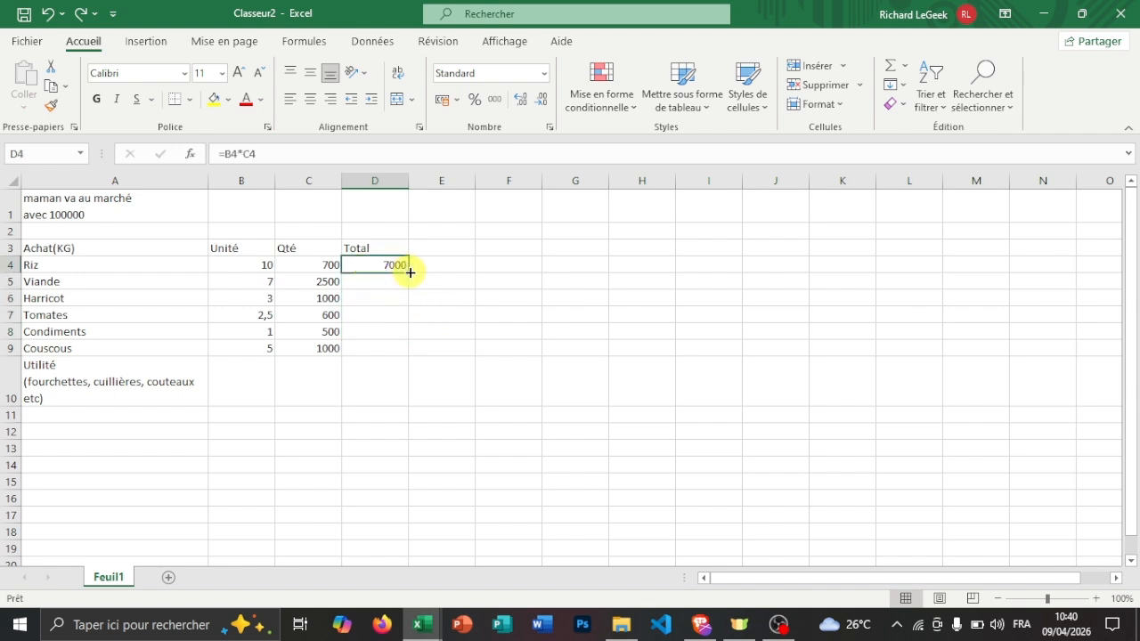
left_click_drag(407, 270, 403, 389)
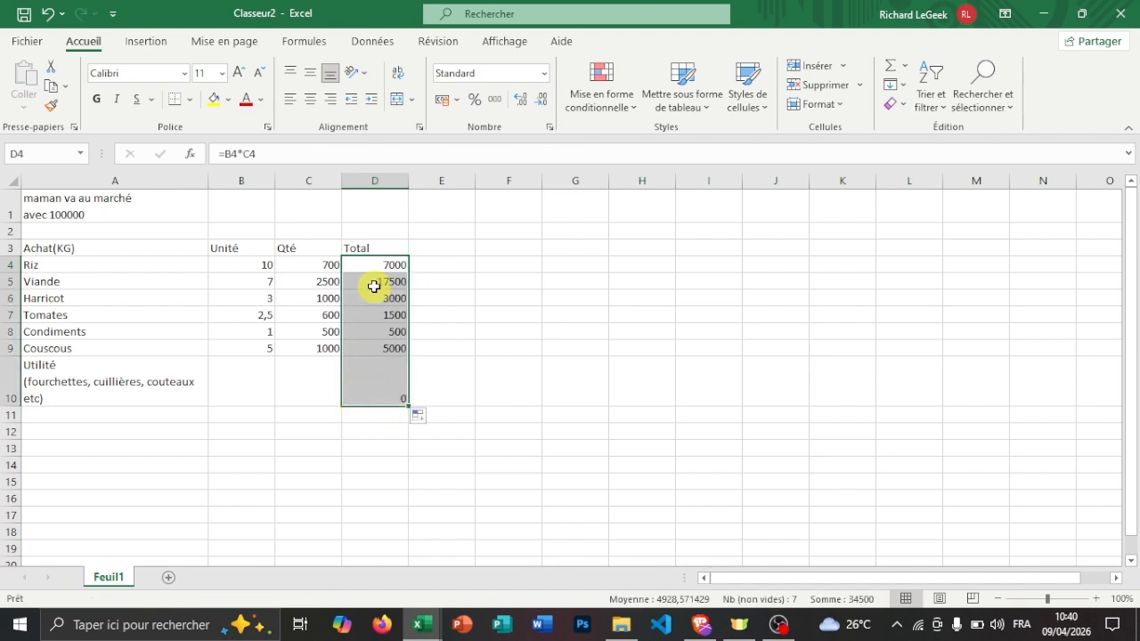
Enter 5 as the Unité and 1000 as the Qté for the Utilité item in row 10.
left_click(236, 389)
left_click(247, 384)
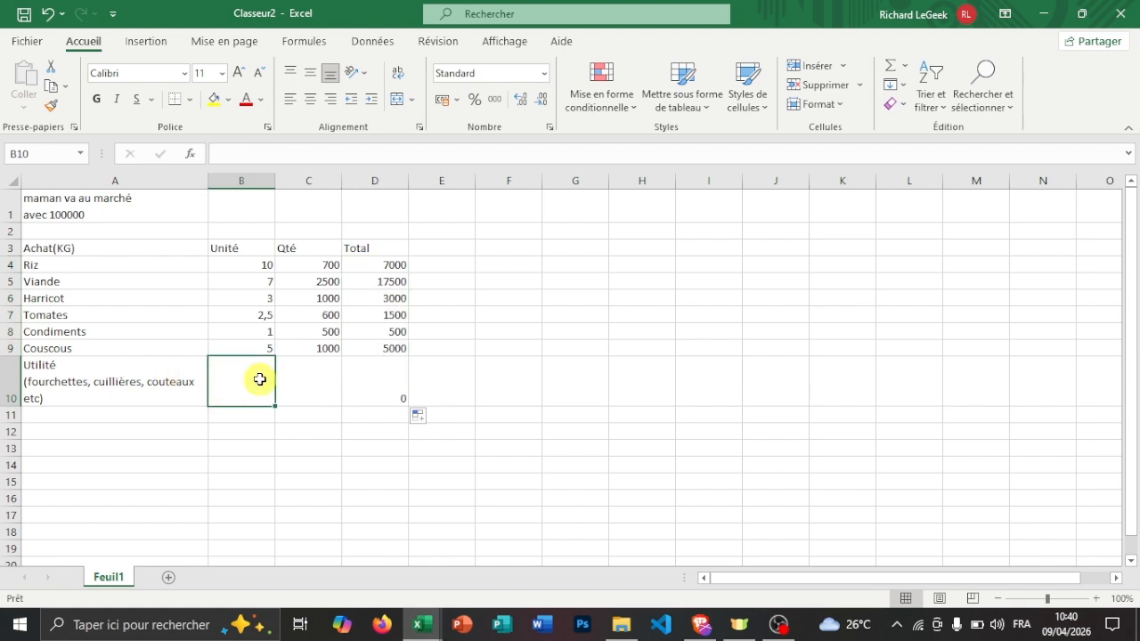
type("5")
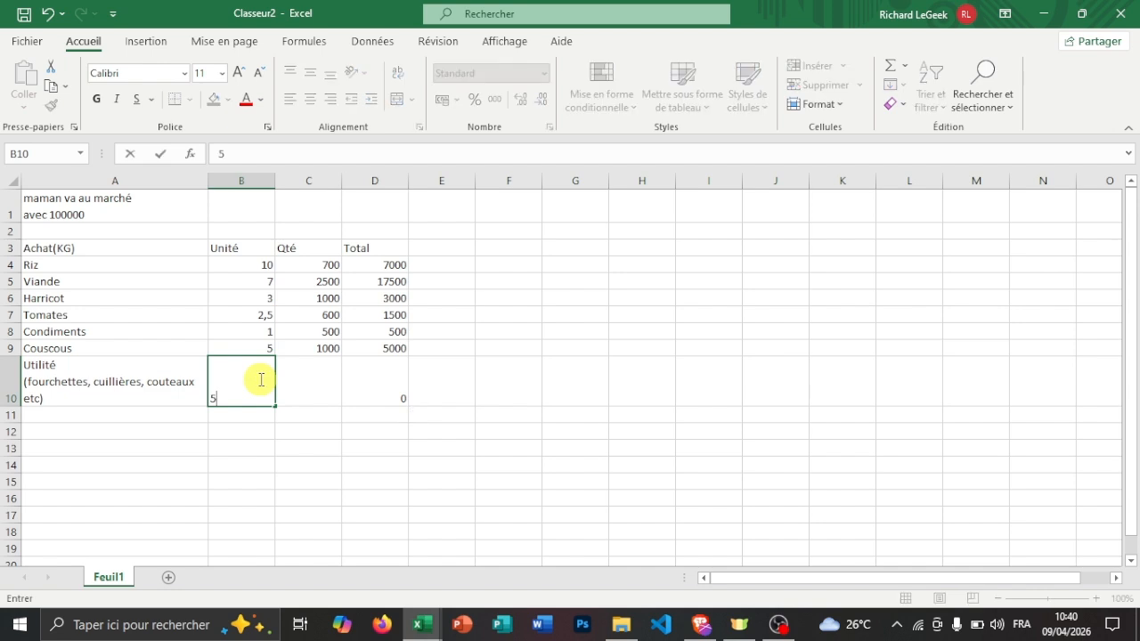
left_click(300, 382)
type("1000")
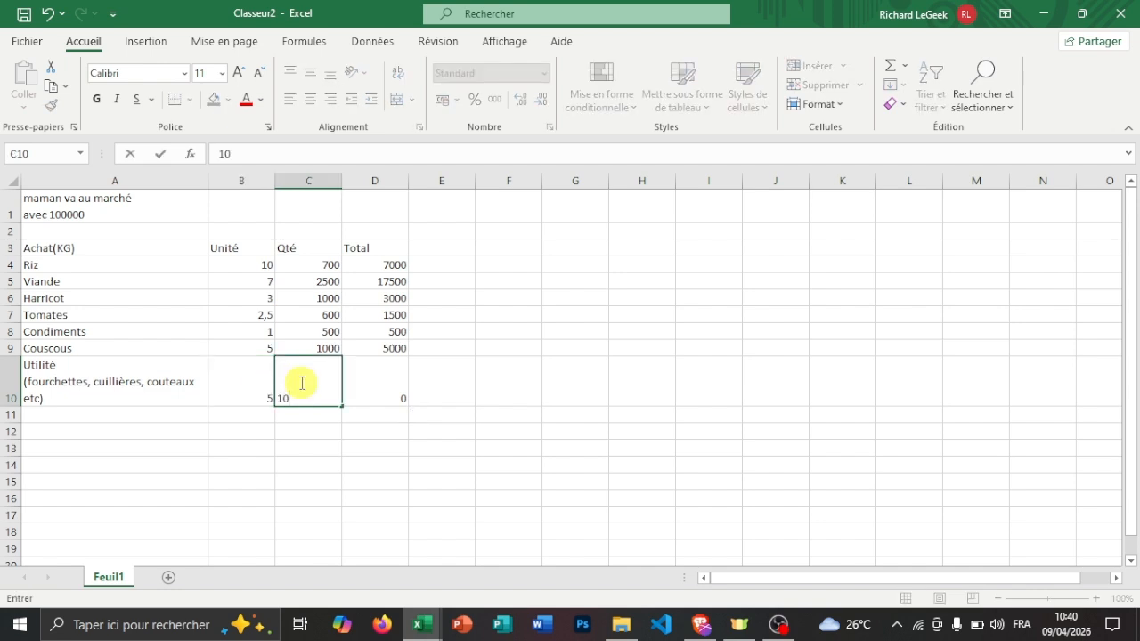
left_click(399, 376)
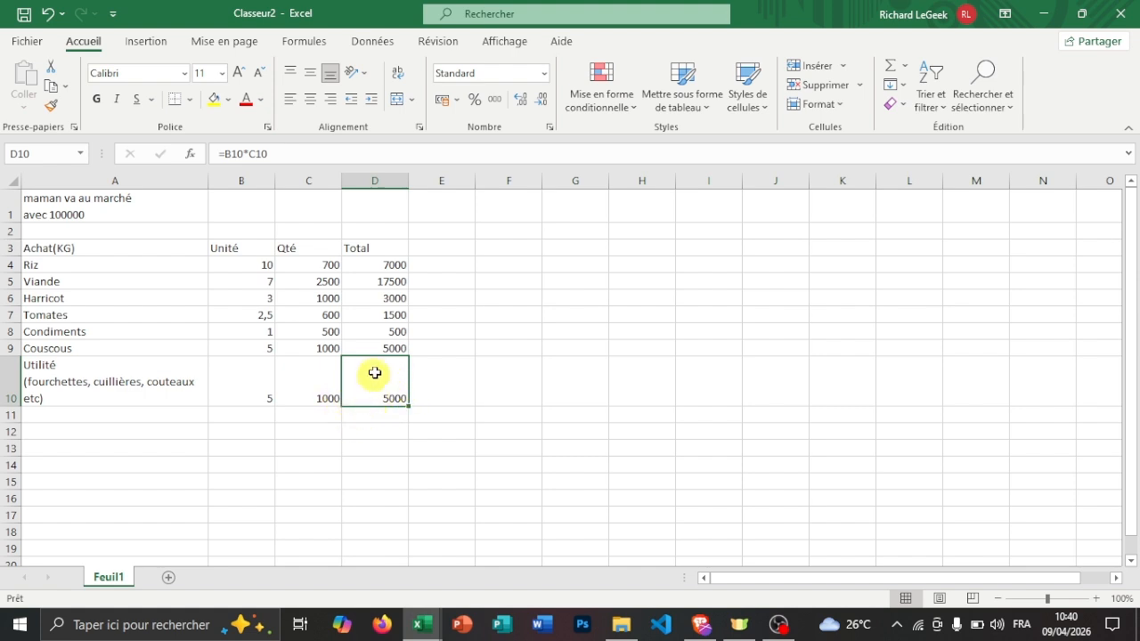
left_click(97, 426)
left_click(117, 415)
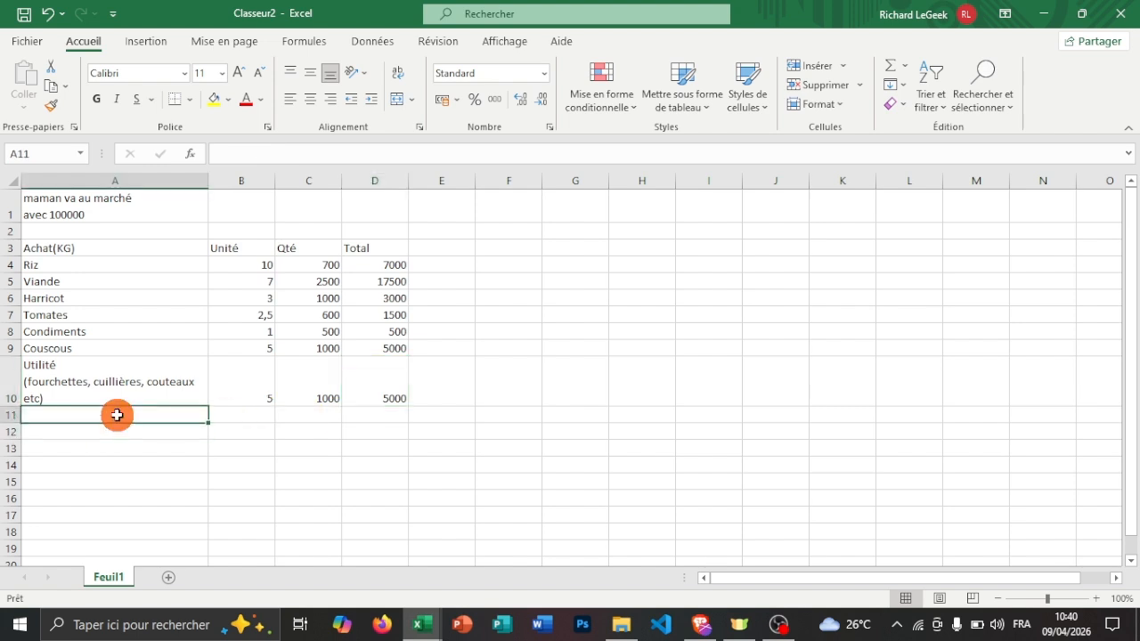
left_click(117, 415)
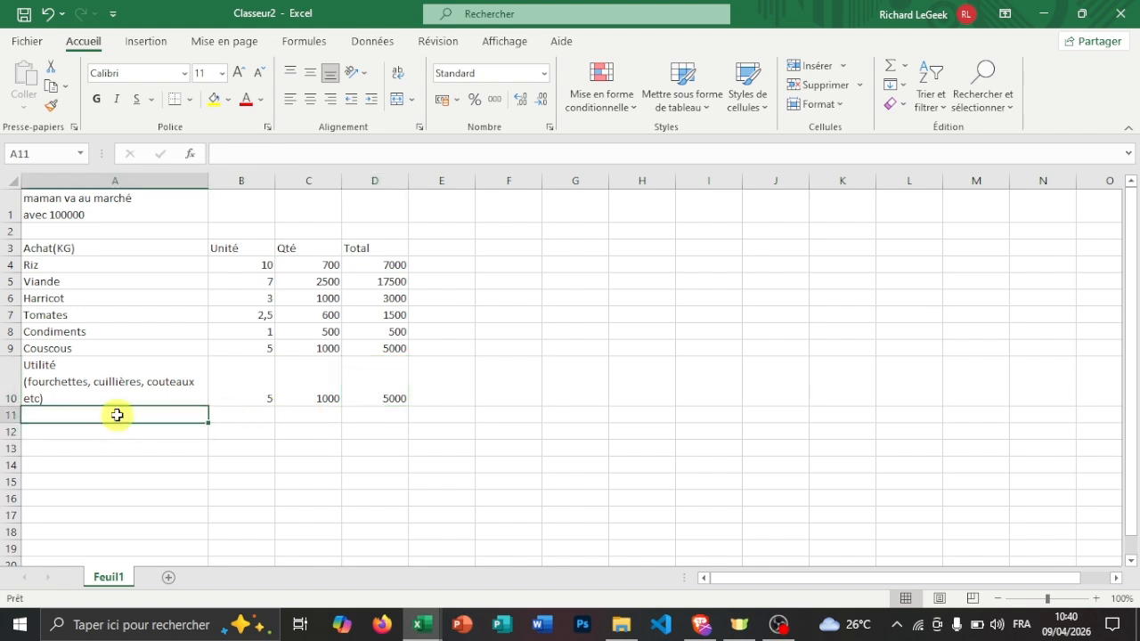
type("T")
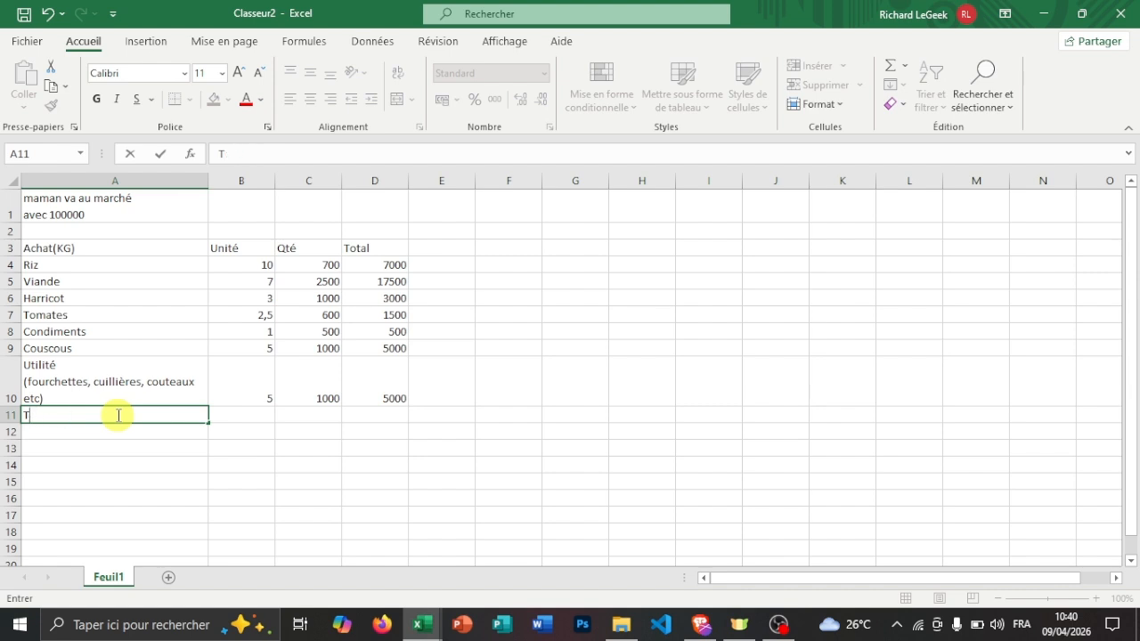
type("otOTA")
key("BackSpace")
key("BackSpace")
key("BackSpace")
key("BackSpace")
key("BackSpace")
key("BackSpace")
Enter the label TOTALES in A12, leaving row 11 empty below the item list.
key("Return")
type("TOTA")
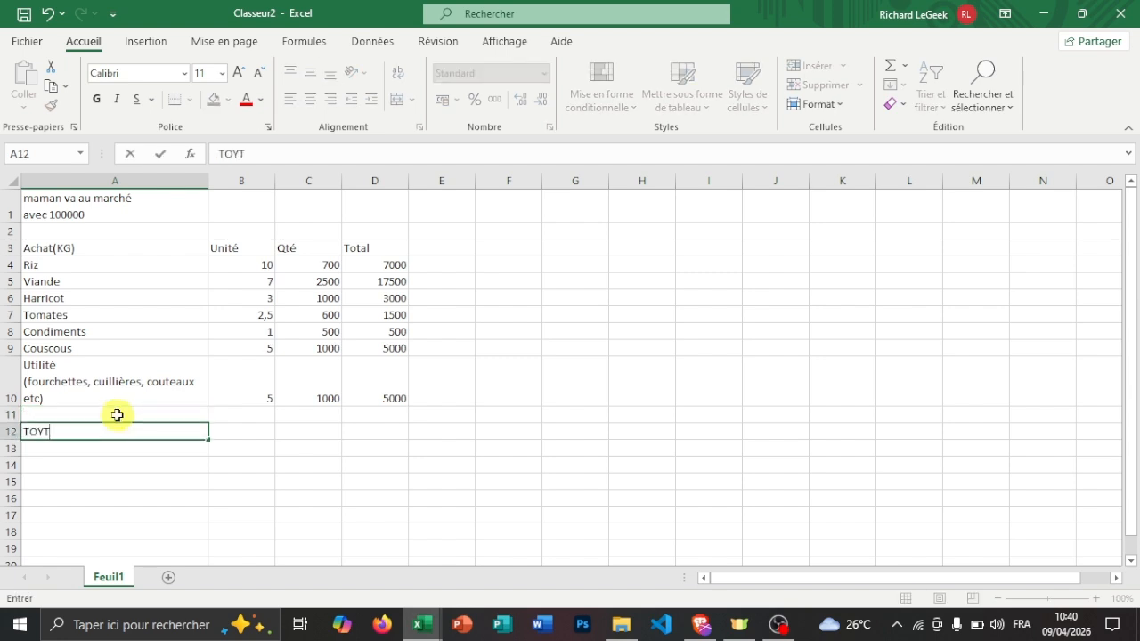
key("BackSpace")
key("BackSpace")
type("TAL")
type("ES")
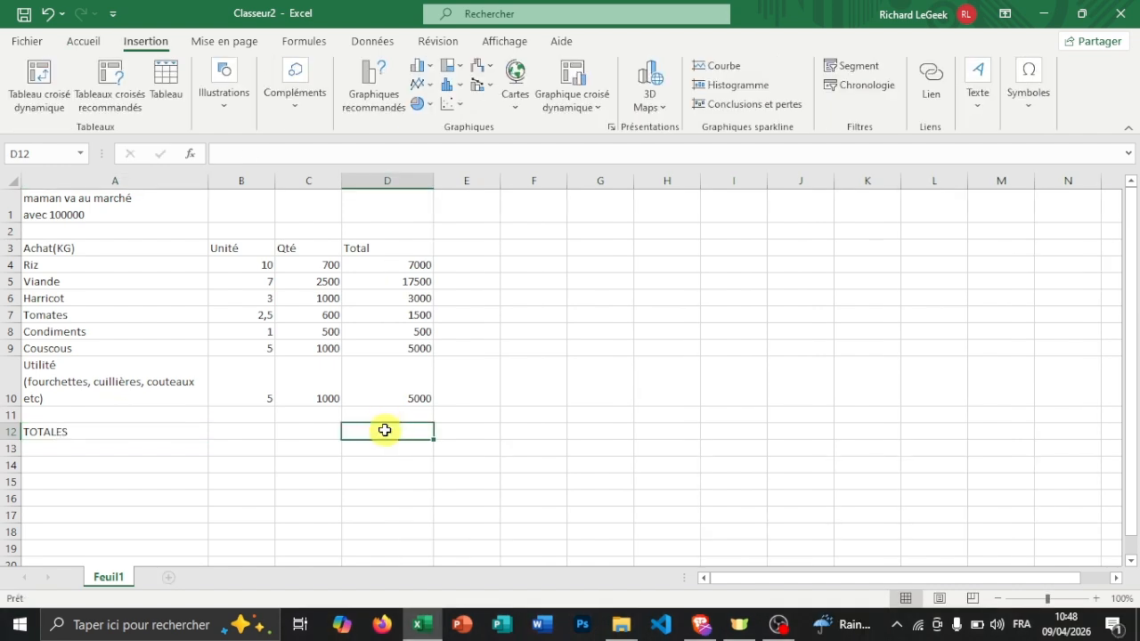
Enter the formula =SOMME(D4:D10) in D12 to add up all the item totals.
type("=")
type("S")
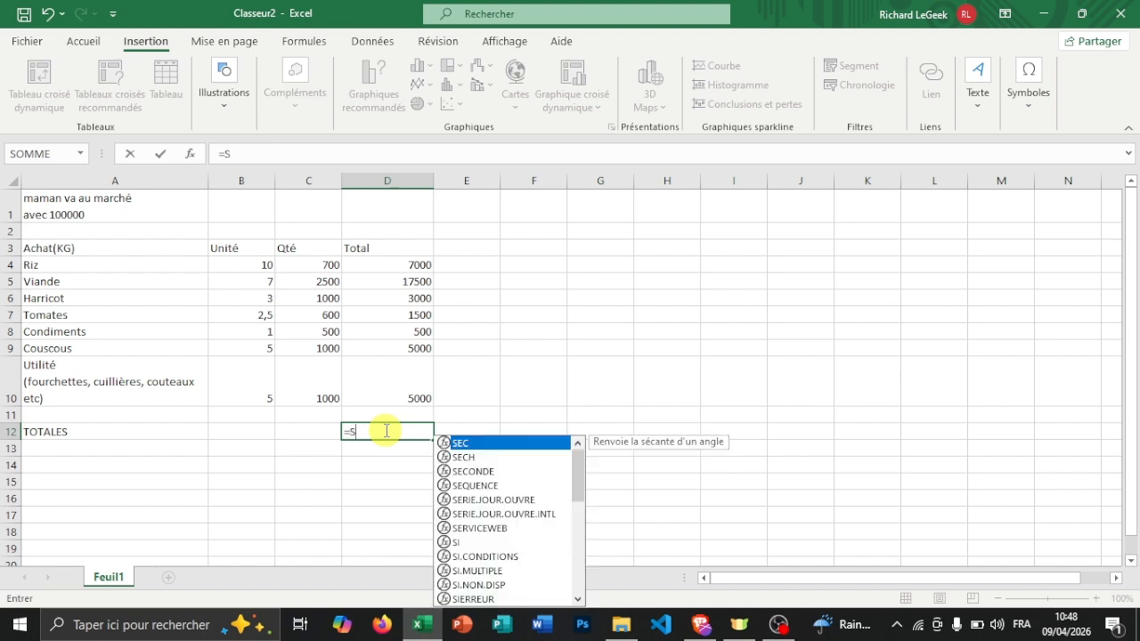
type("OMME")
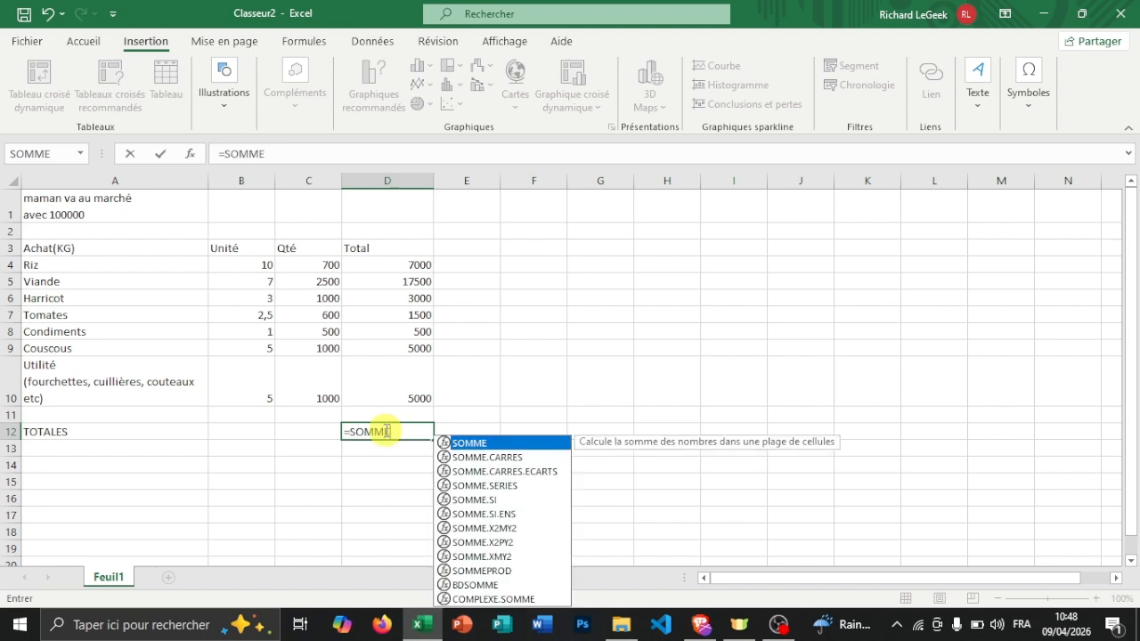
type("(")
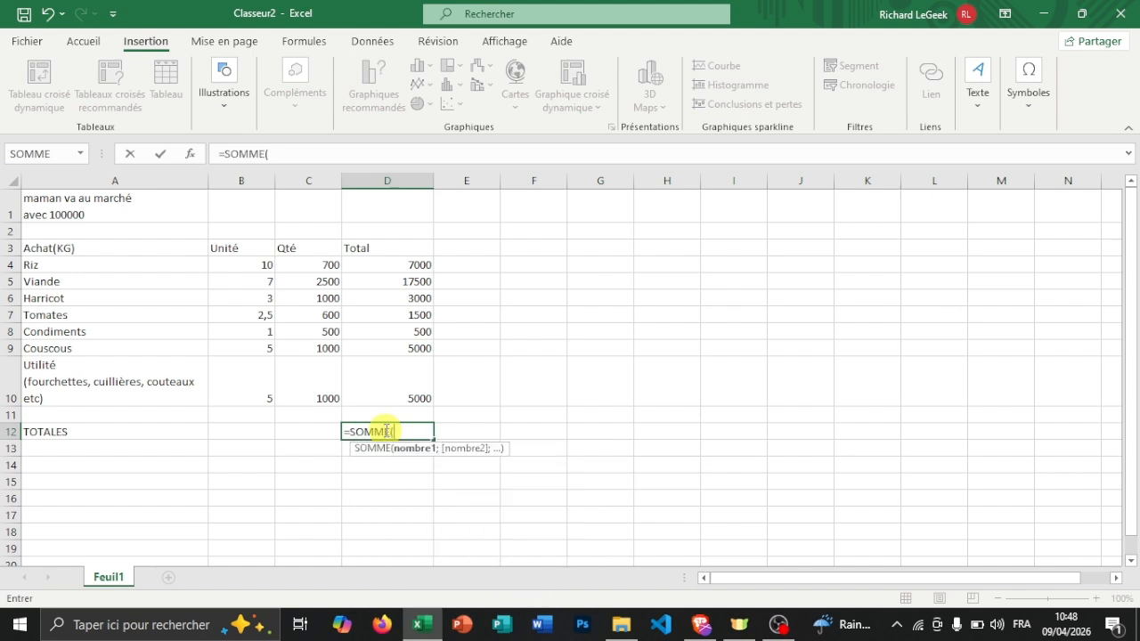
type(")")
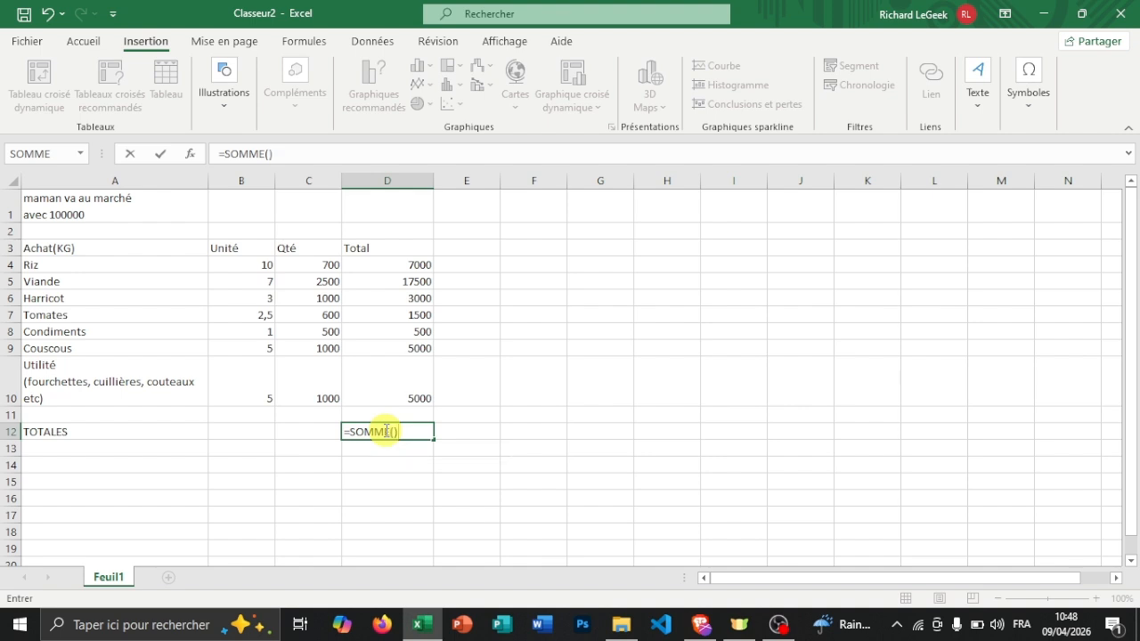
key("Return")
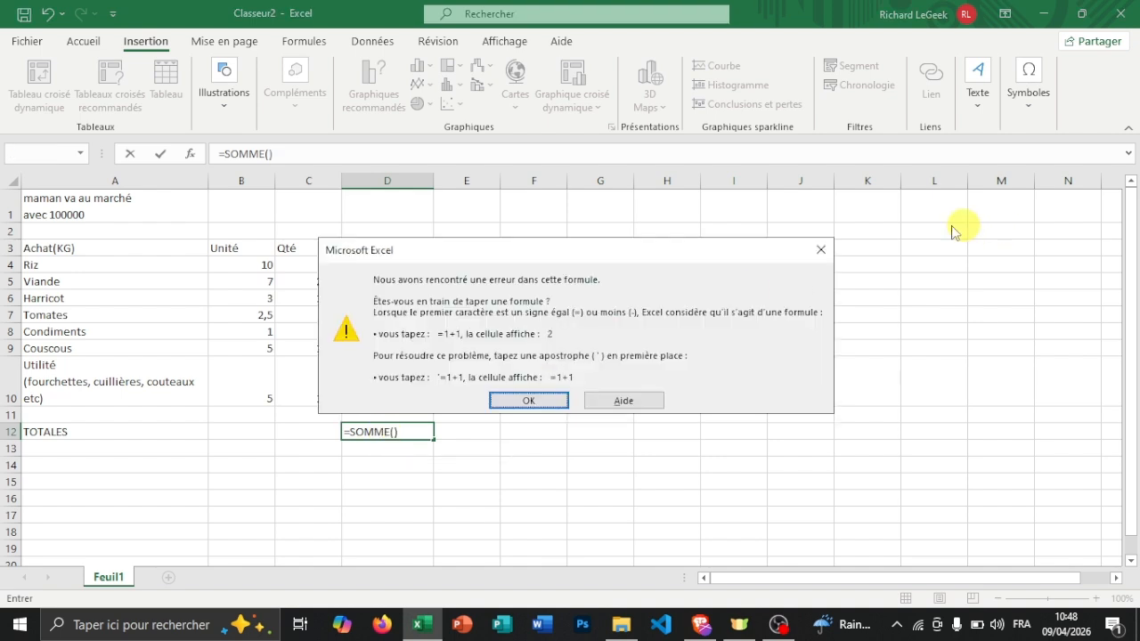
left_click(820, 250)
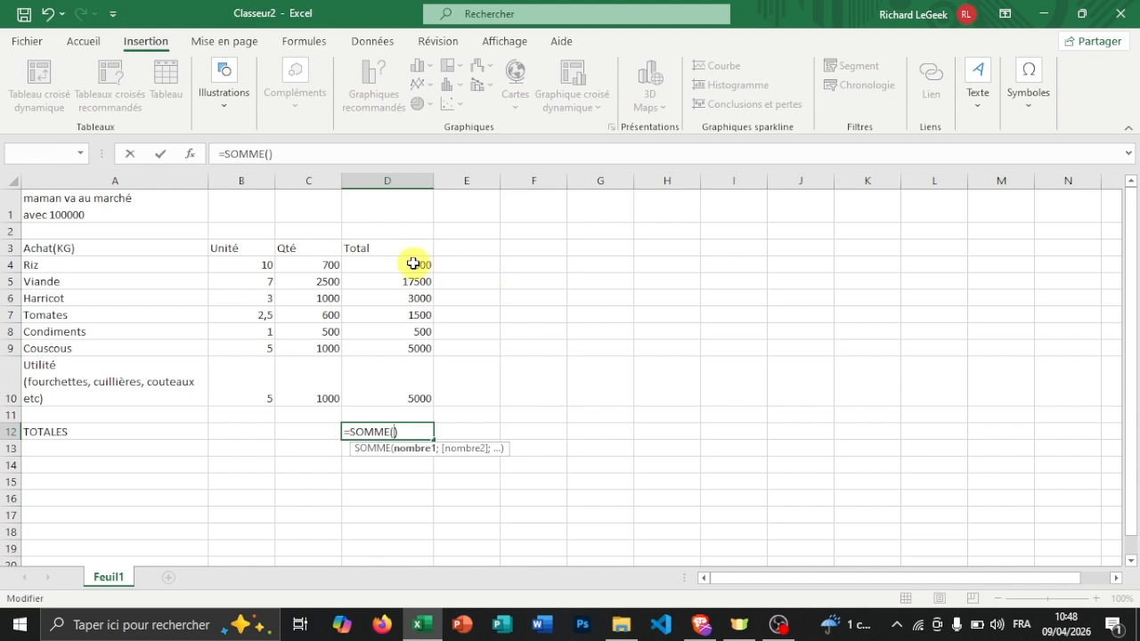
left_click(413, 271)
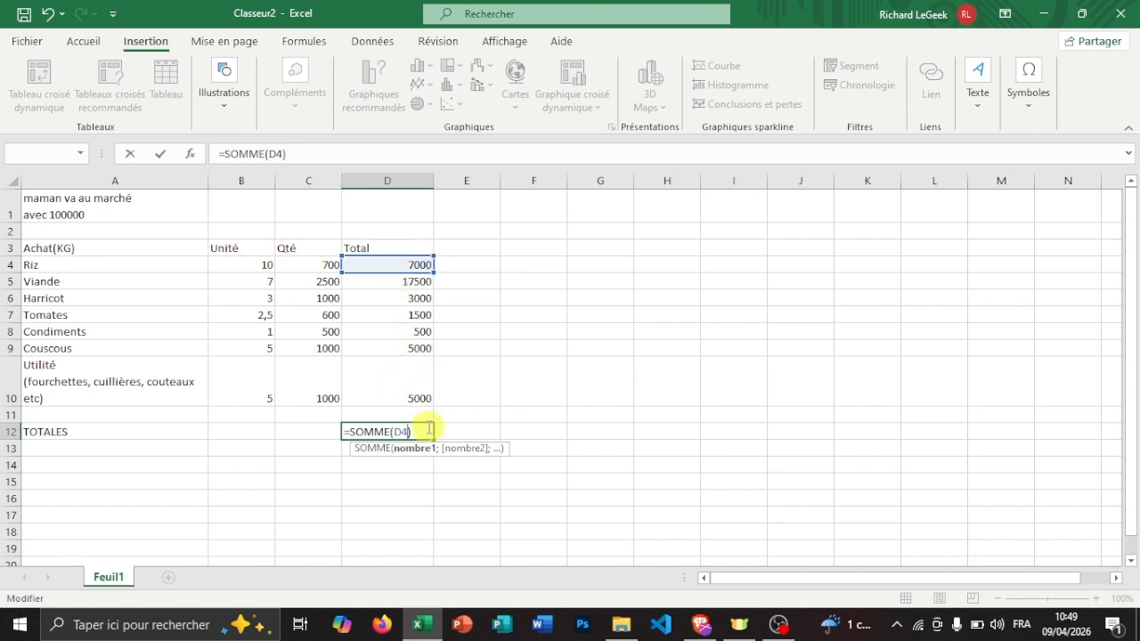
type("D10")
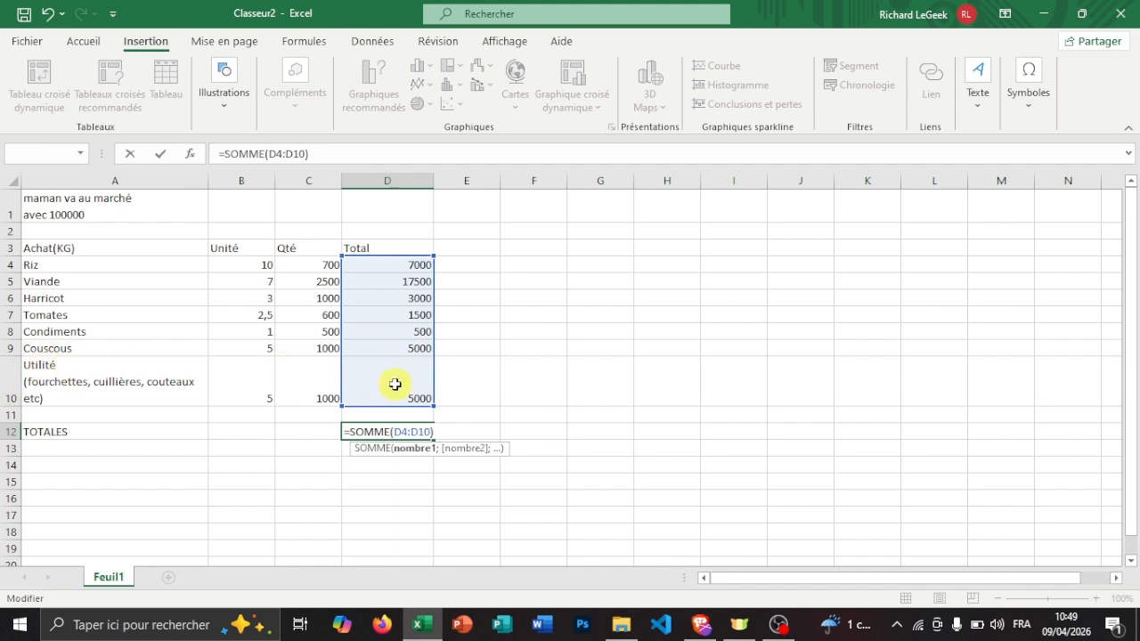
key("Return")
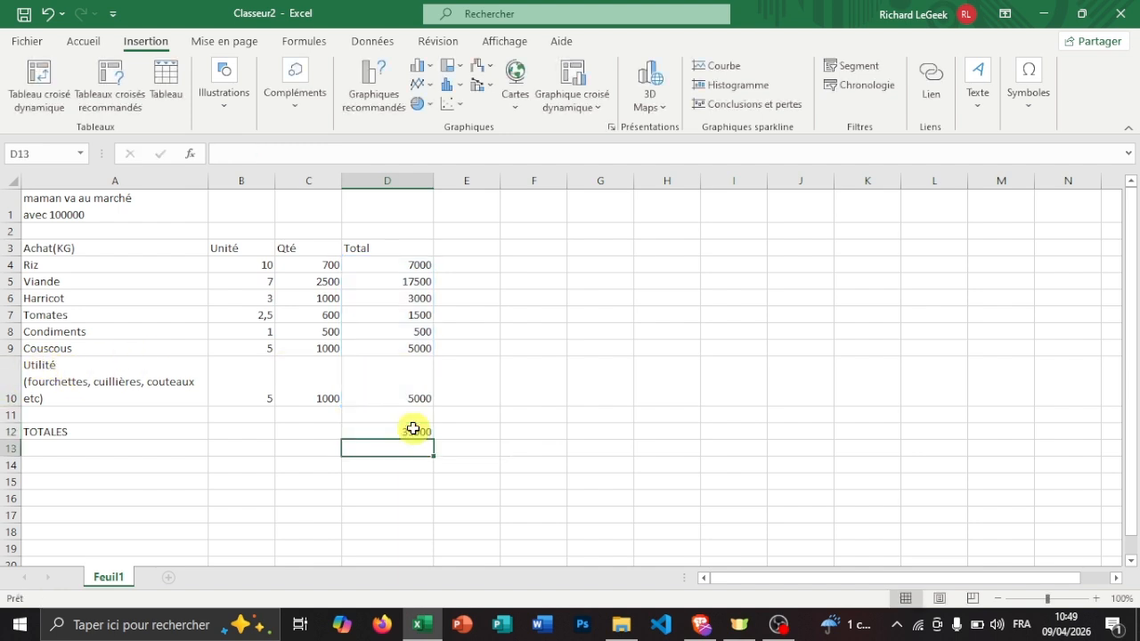
left_click(404, 430)
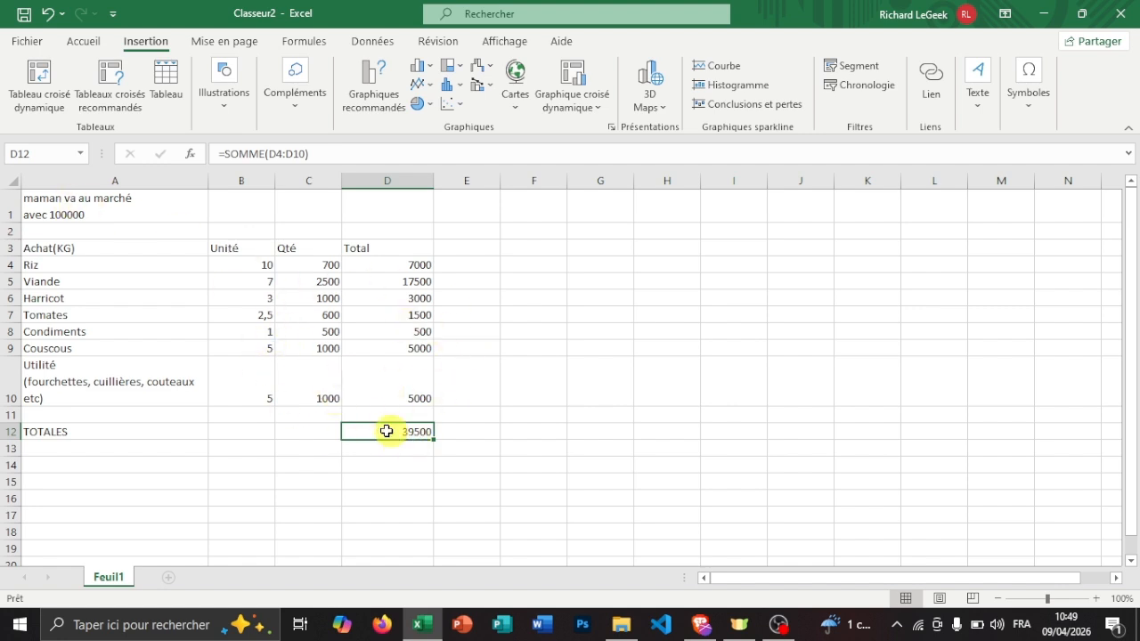
Label A13 as RESTE and enter =100000-D12 in D13 to calculate the remaining budget.
left_click(140, 447)
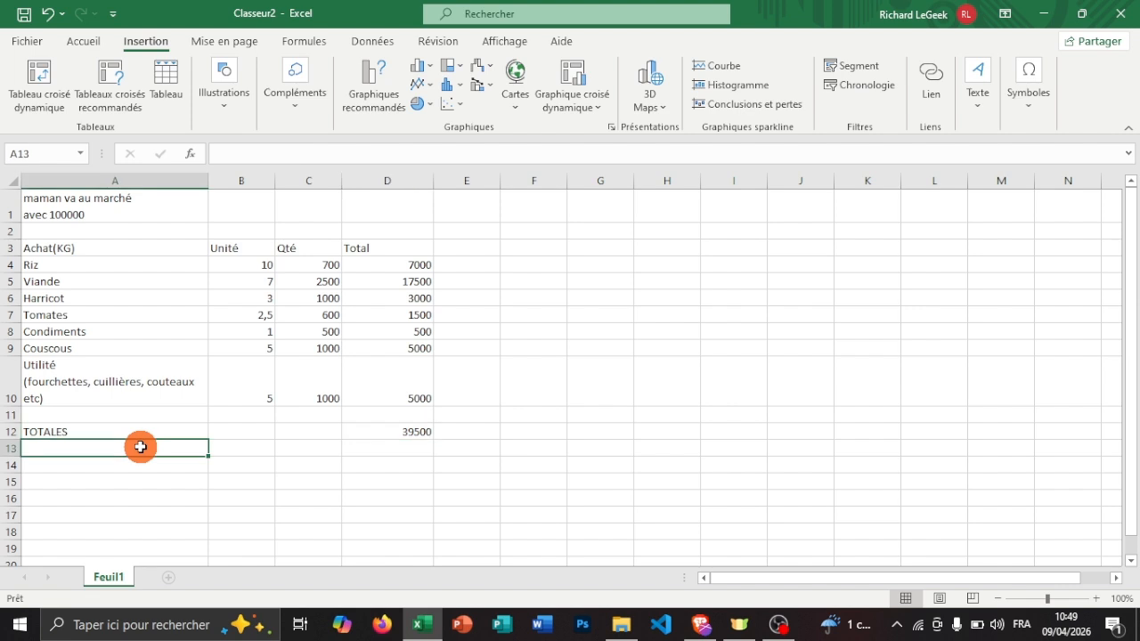
type("RESTE")
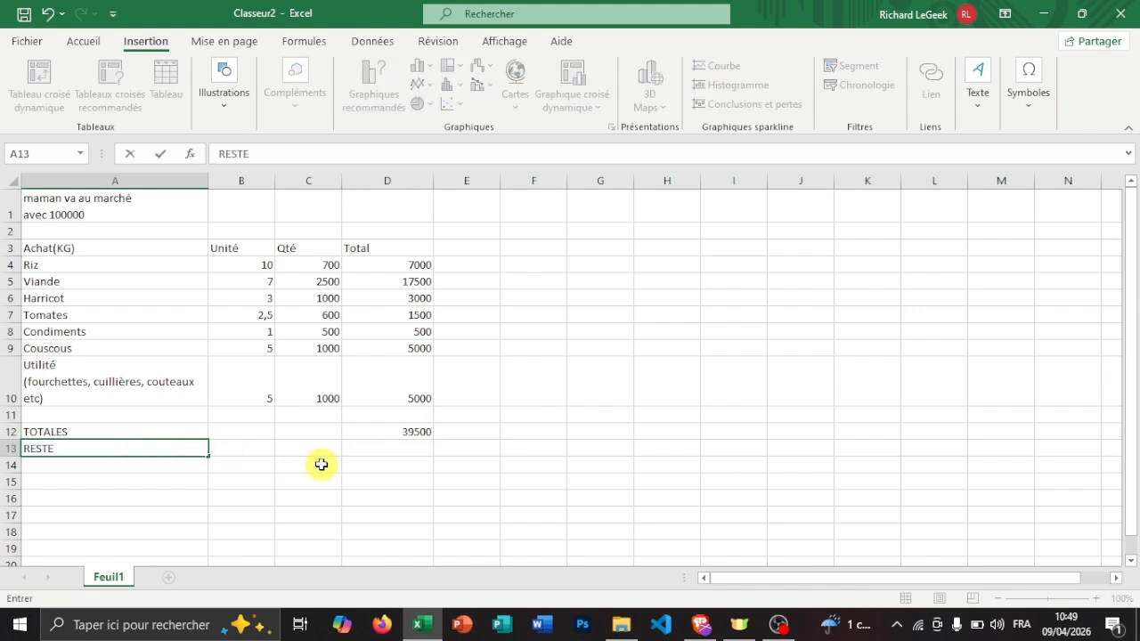
left_click(390, 448)
type("=100000-")
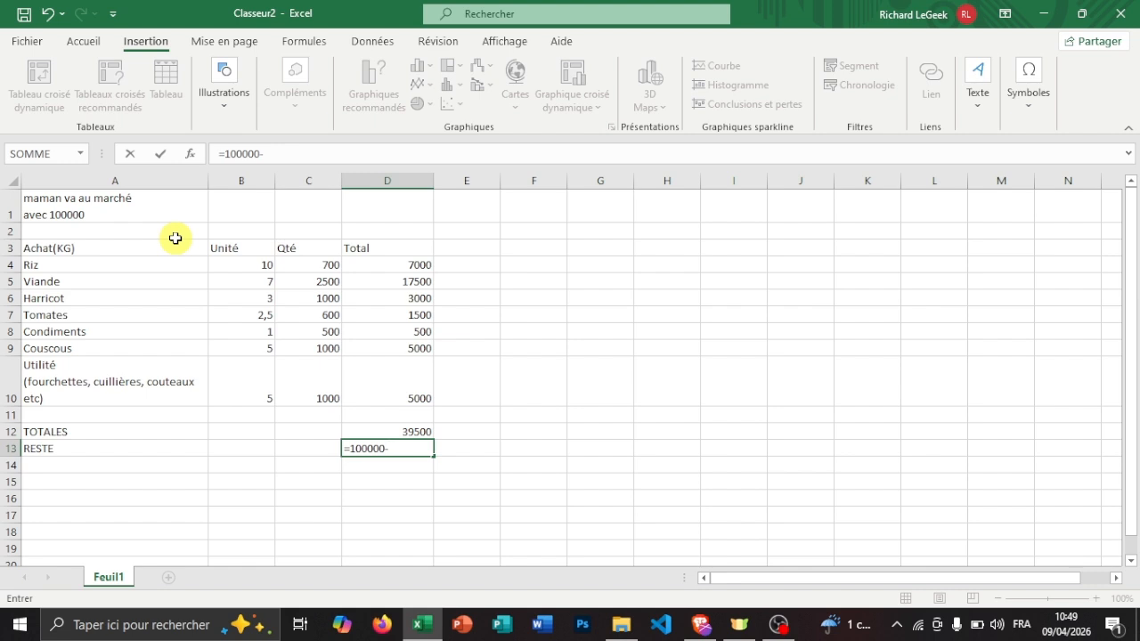
type("D")
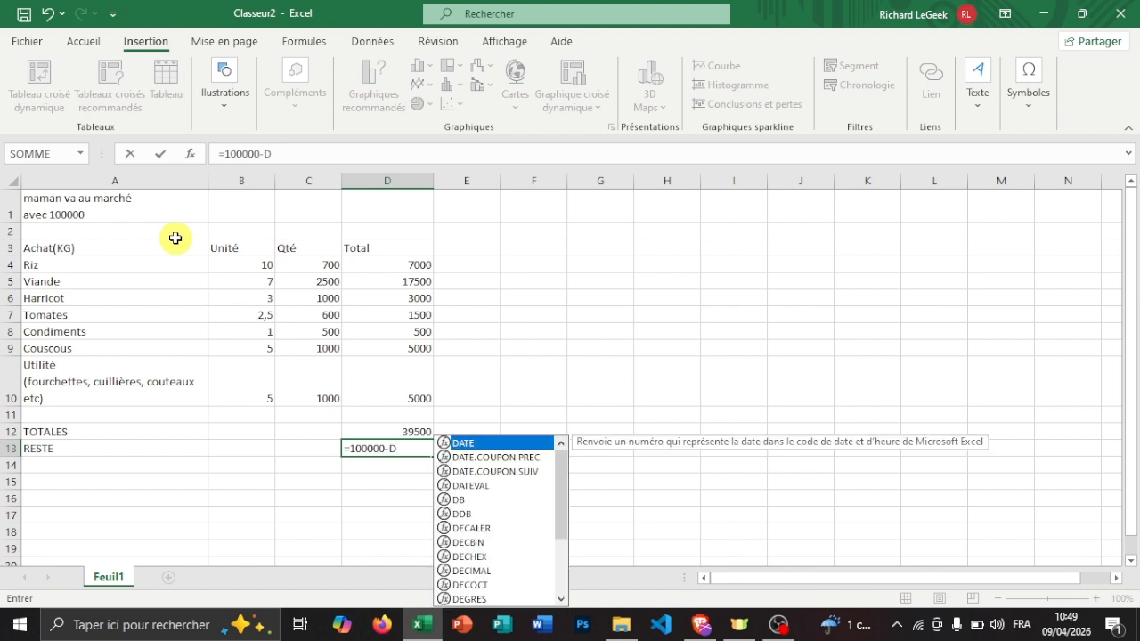
type("12")
key("Return")
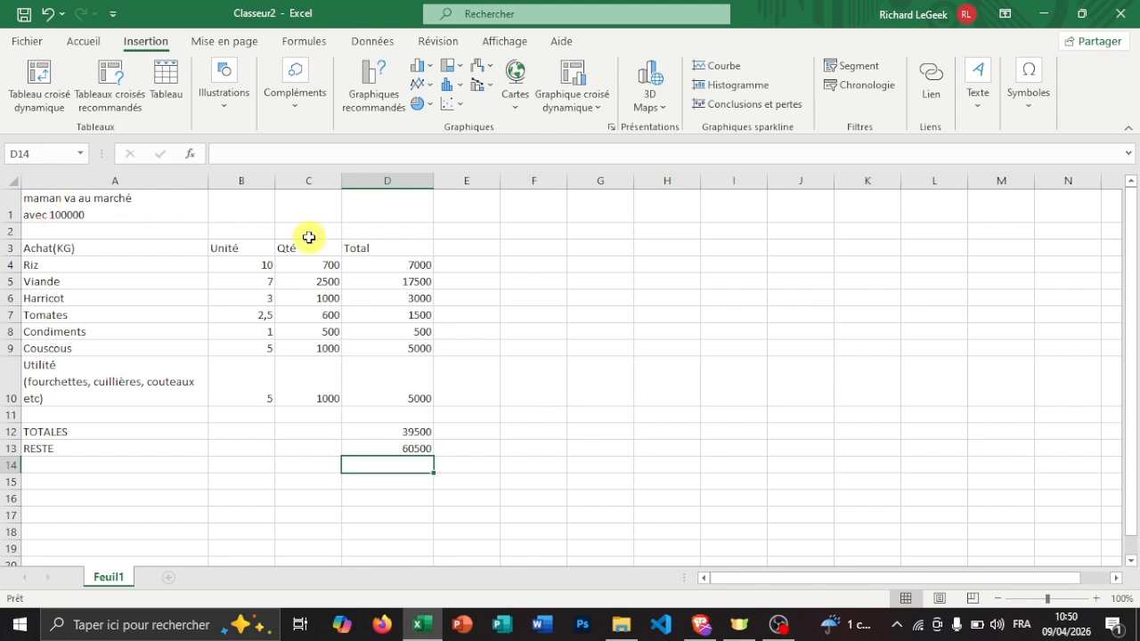
Set the font size of the whole table, A1 through D13, to 14.
left_click(79, 208)
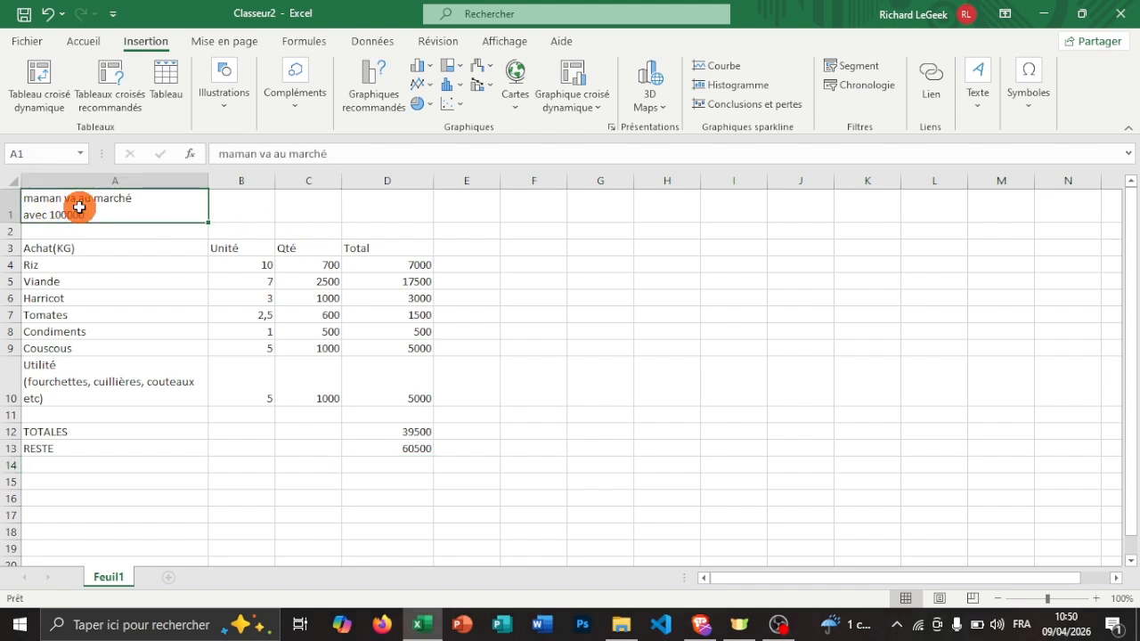
left_click(77, 42)
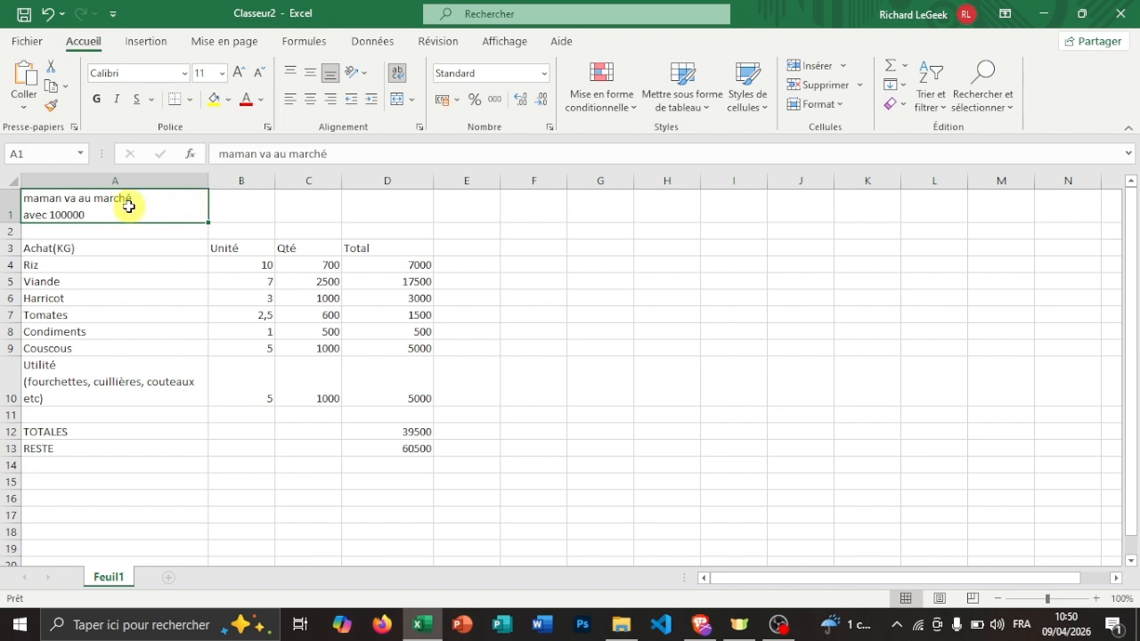
mouse_move(134, 203)
left_mouse_down()
mouse_move(241, 208)
mouse_move(443, 285)
mouse_move(405, 420)
mouse_move(413, 448)
left_mouse_up()
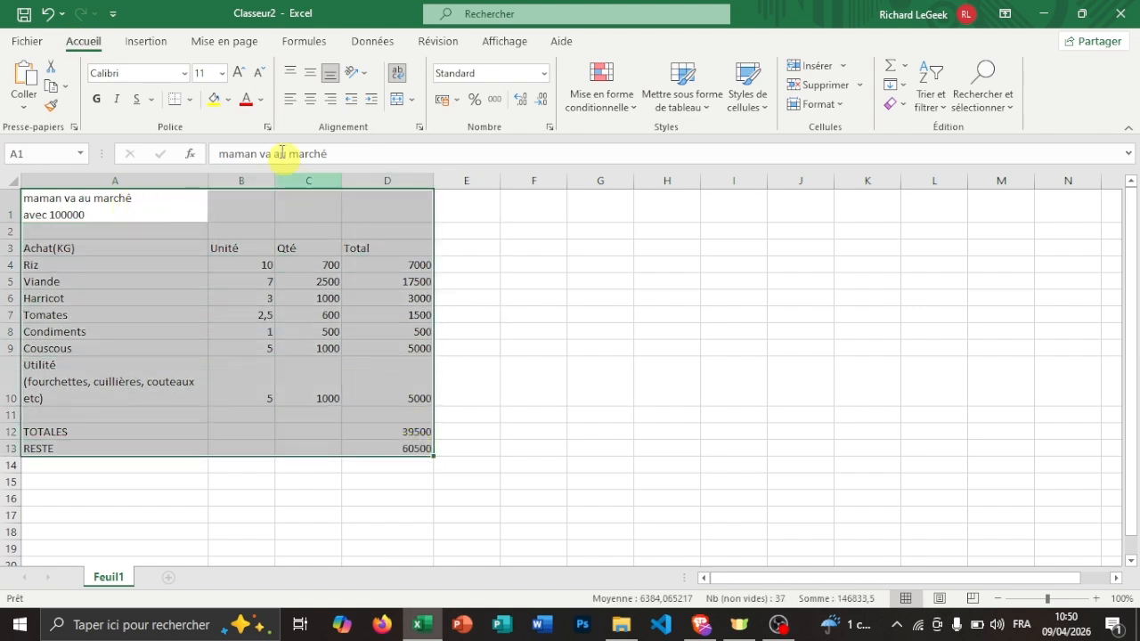
left_click(222, 77)
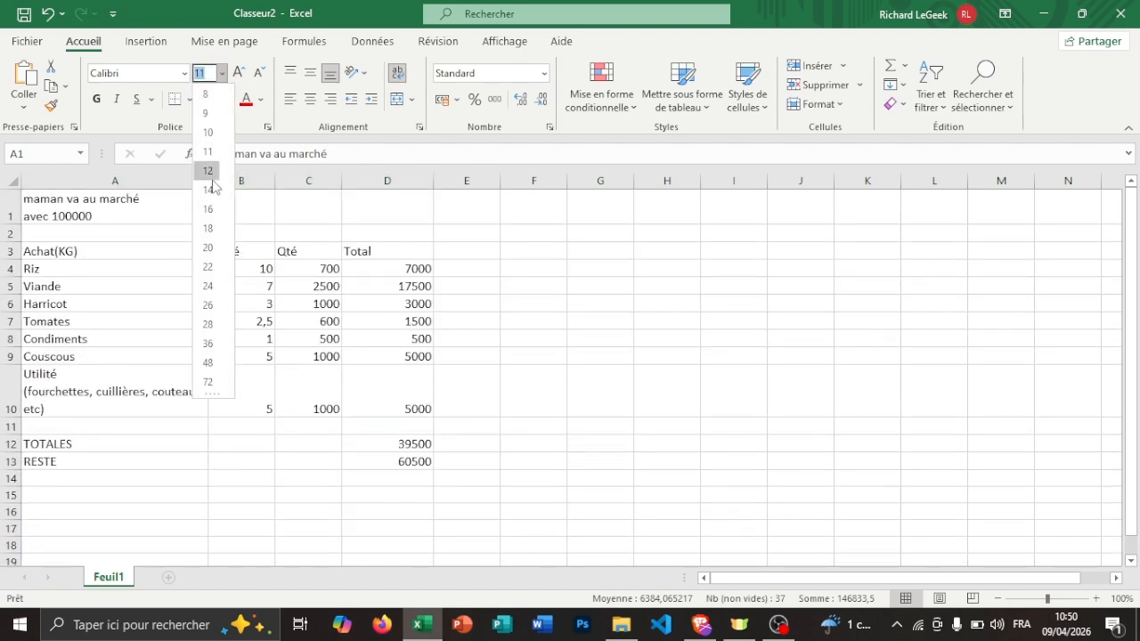
left_click(211, 192)
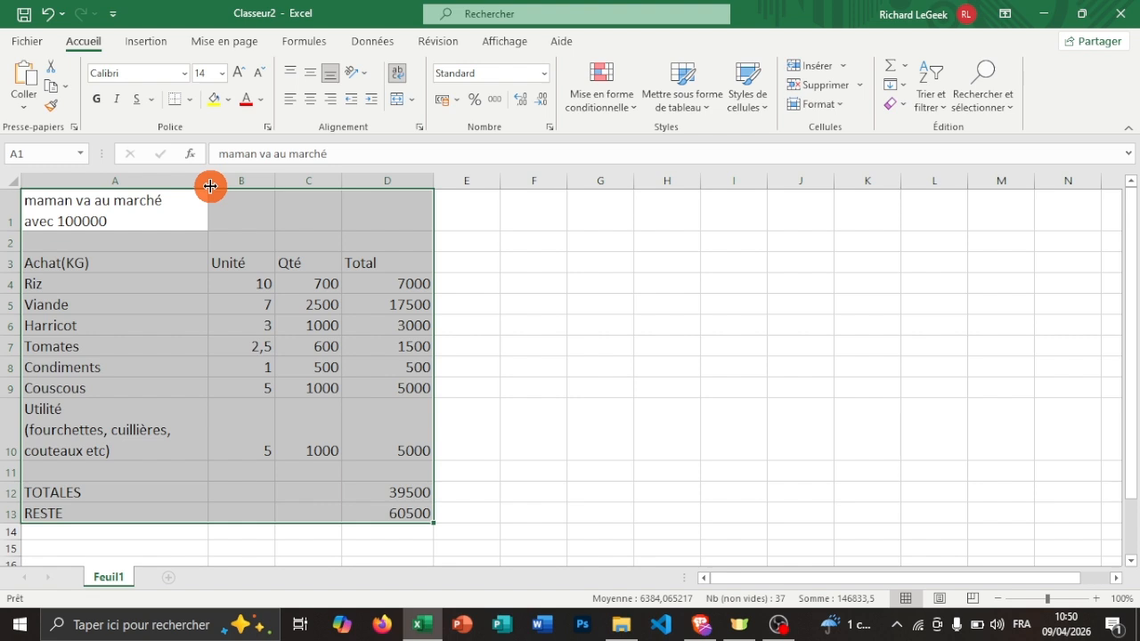
left_click(162, 205)
left_click(143, 225)
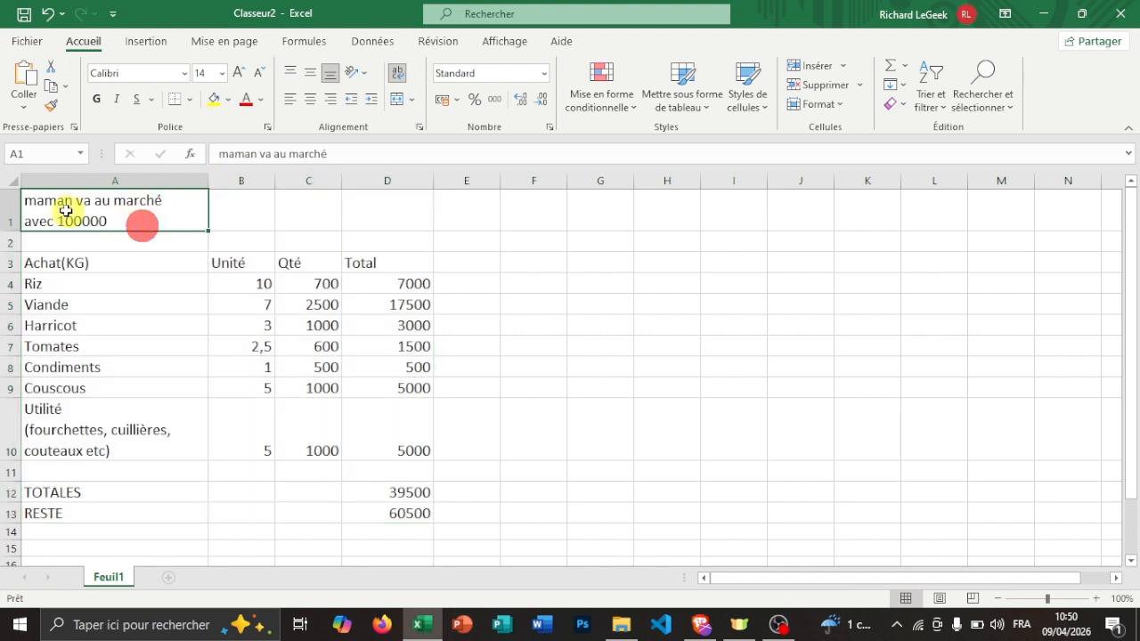
left_click(238, 73)
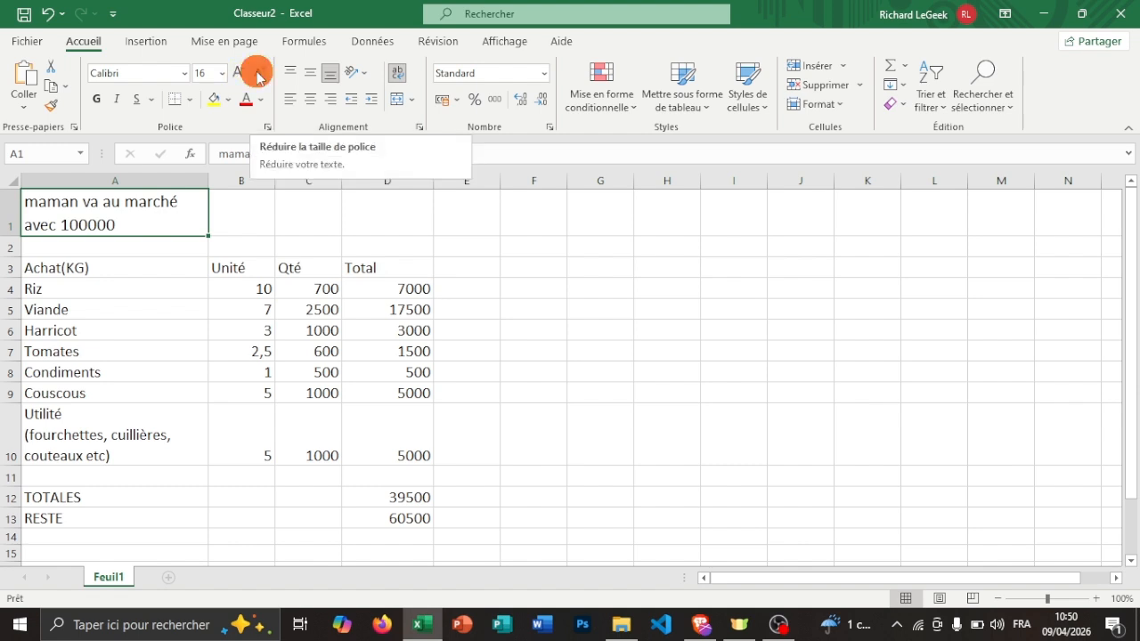
left_click(259, 73)
Make the title text in A1 bold.
left_click(114, 224)
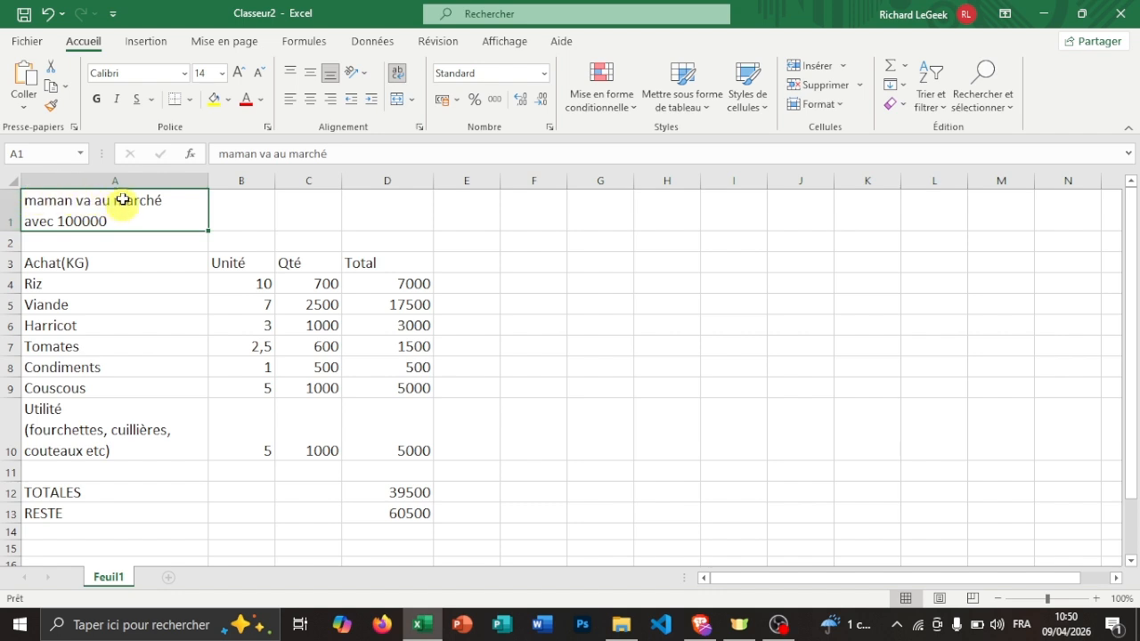
left_click(97, 101)
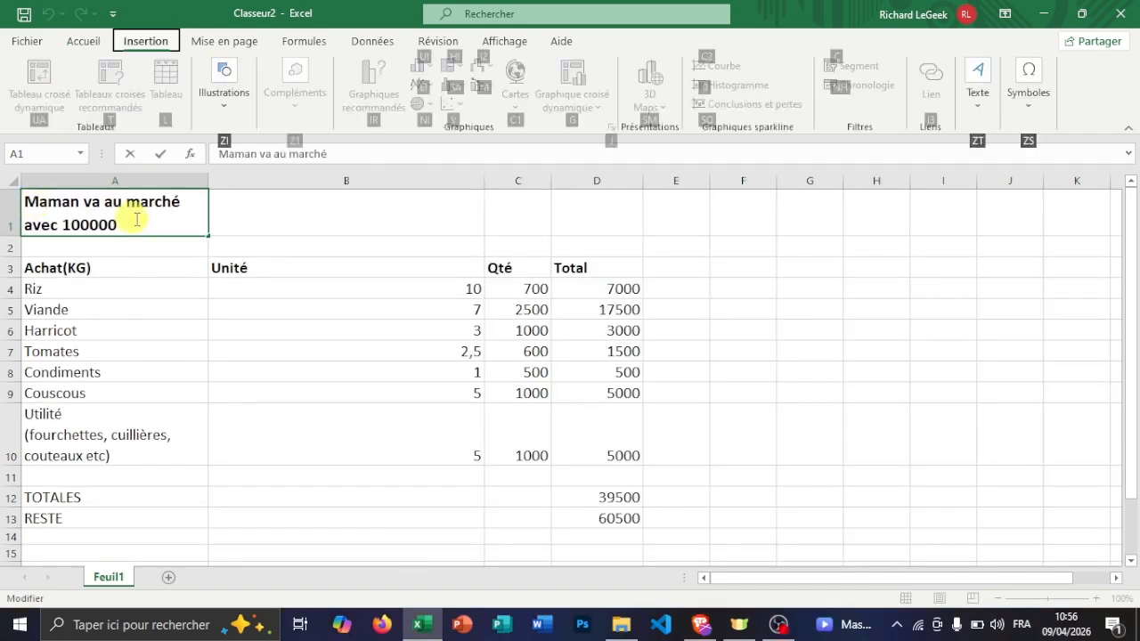
Move the title text "Maman va au marché avec 100000" from cell A1 to cell B1.
left_click(141, 222)
left_click_drag(141, 222, 26, 201)
key("ctrl+c")
key("BackSpace")
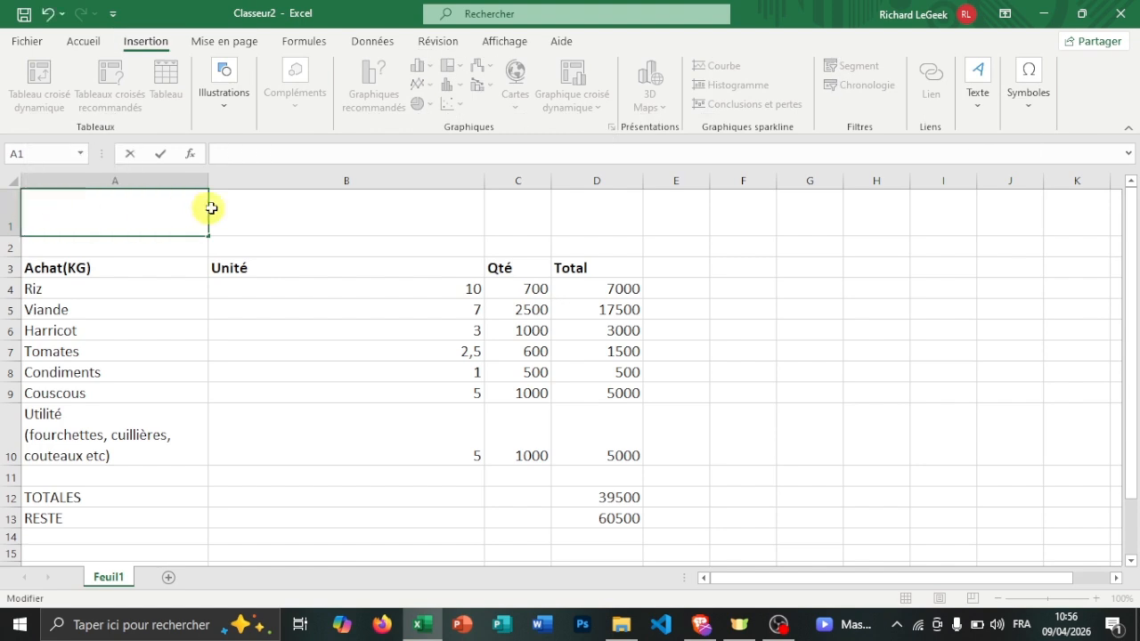
left_click(287, 211)
double_click(288, 211)
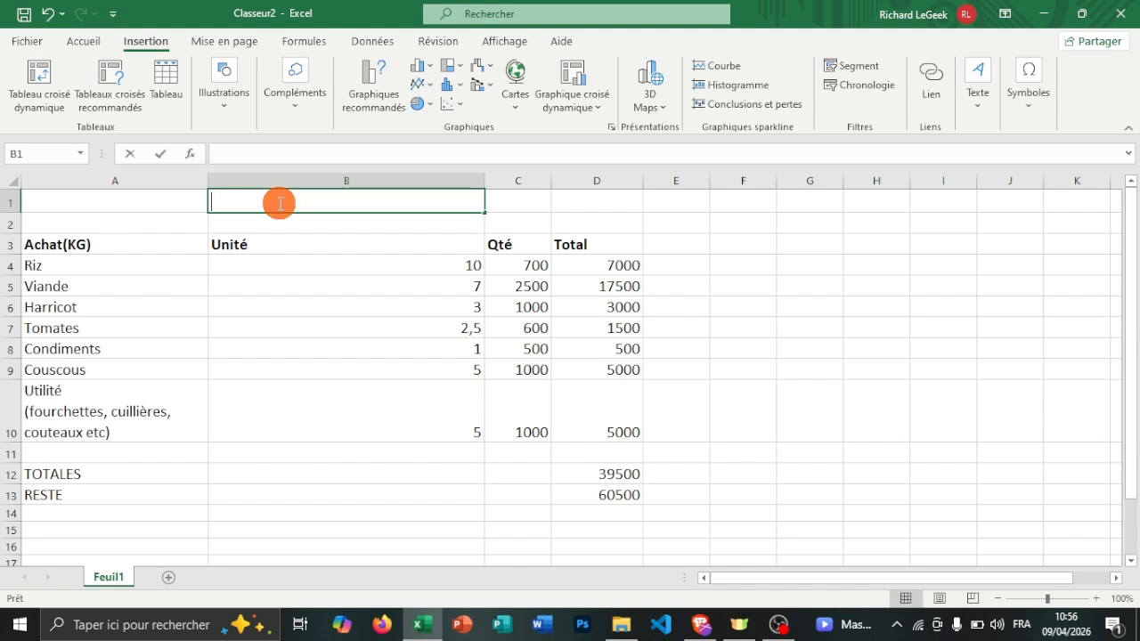
key("ctrl+v")
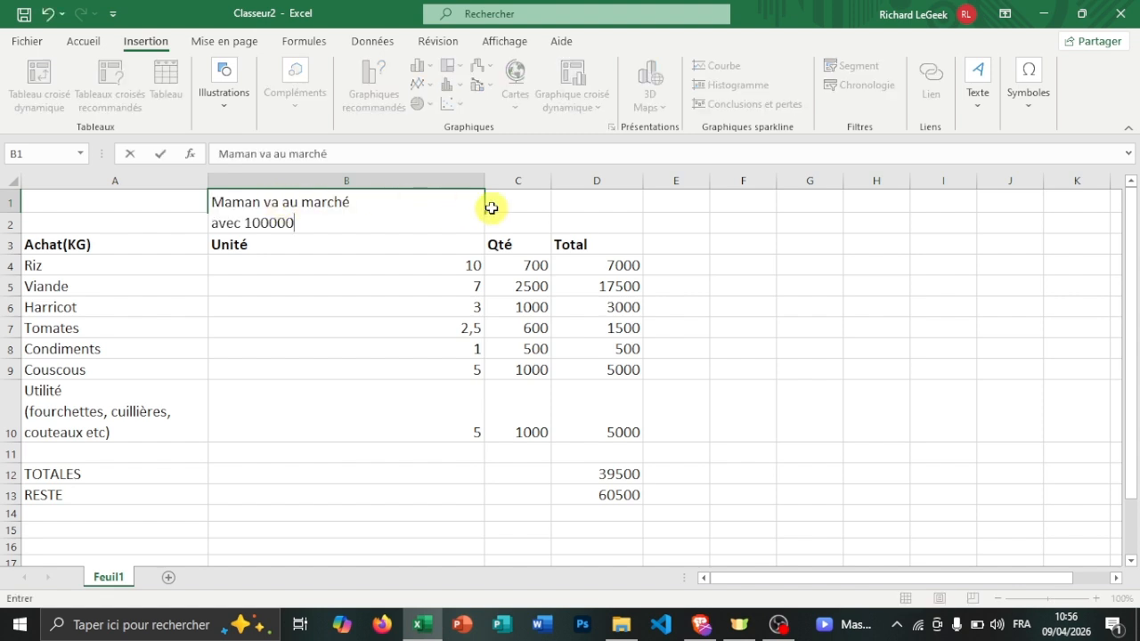
left_click(538, 199)
Make the whole two-line title text in cell B1 bold.
left_click(410, 206)
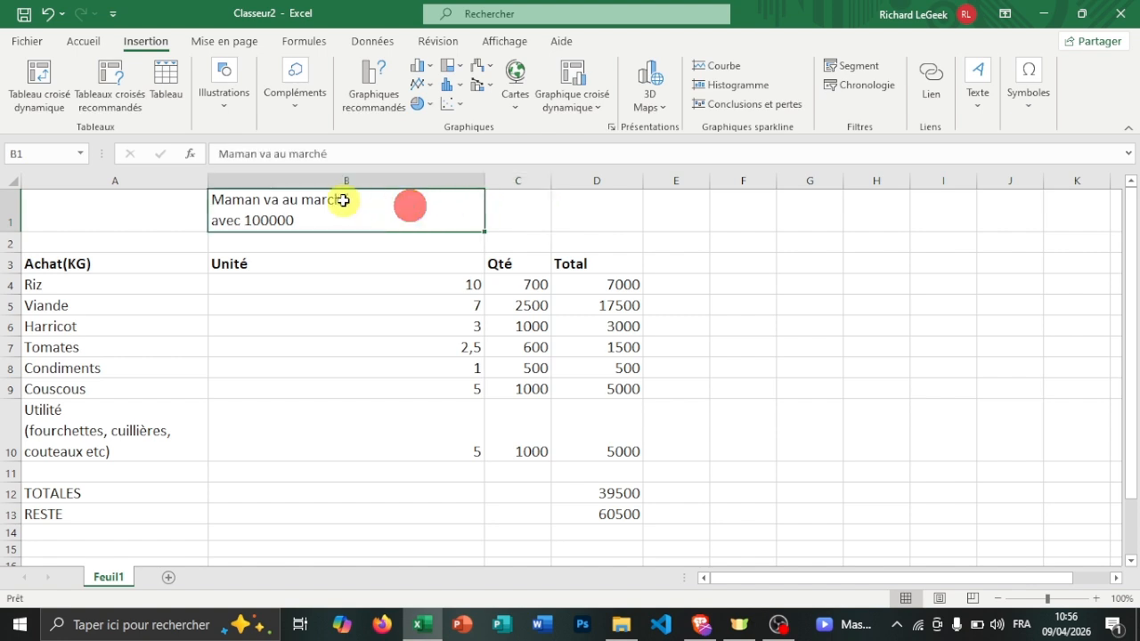
left_click(305, 211)
double_click(305, 210)
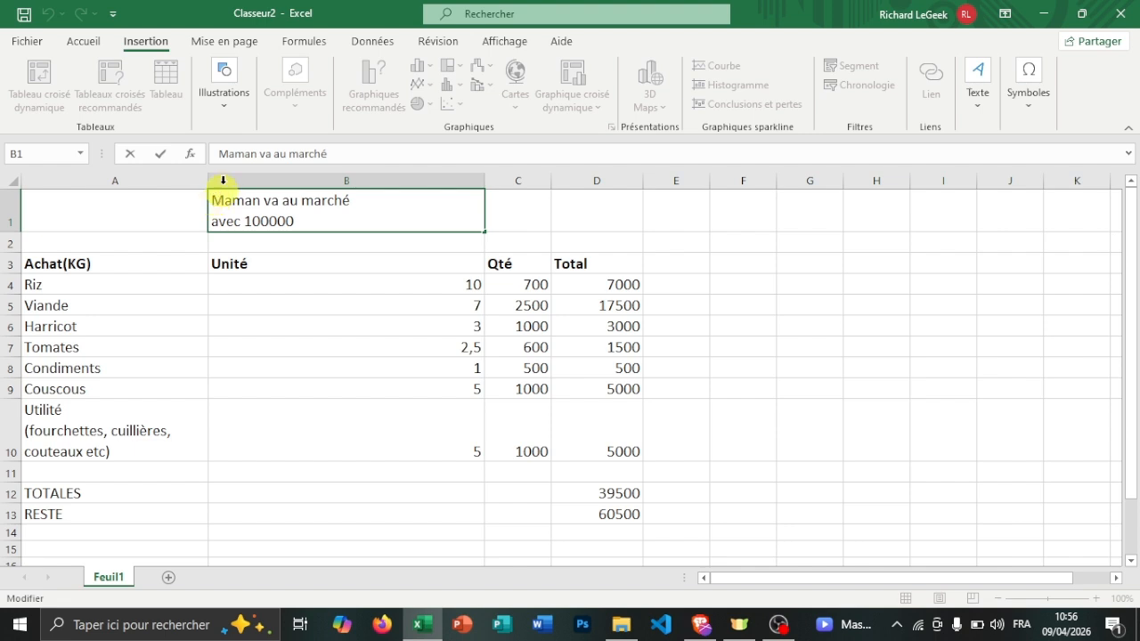
left_click(83, 41)
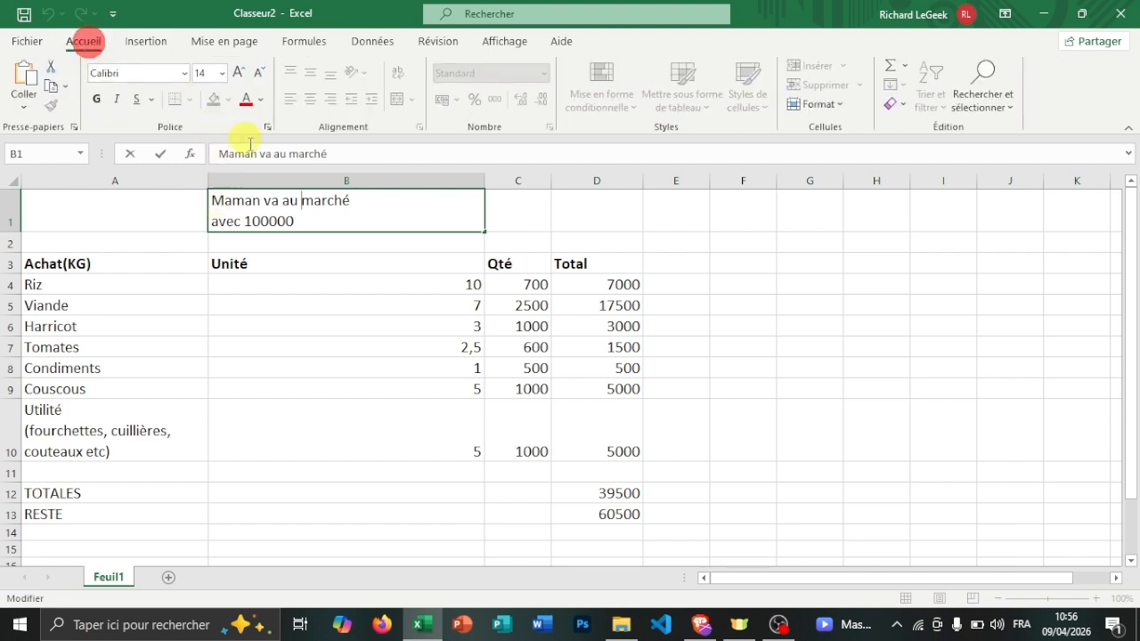
triple_click(315, 220)
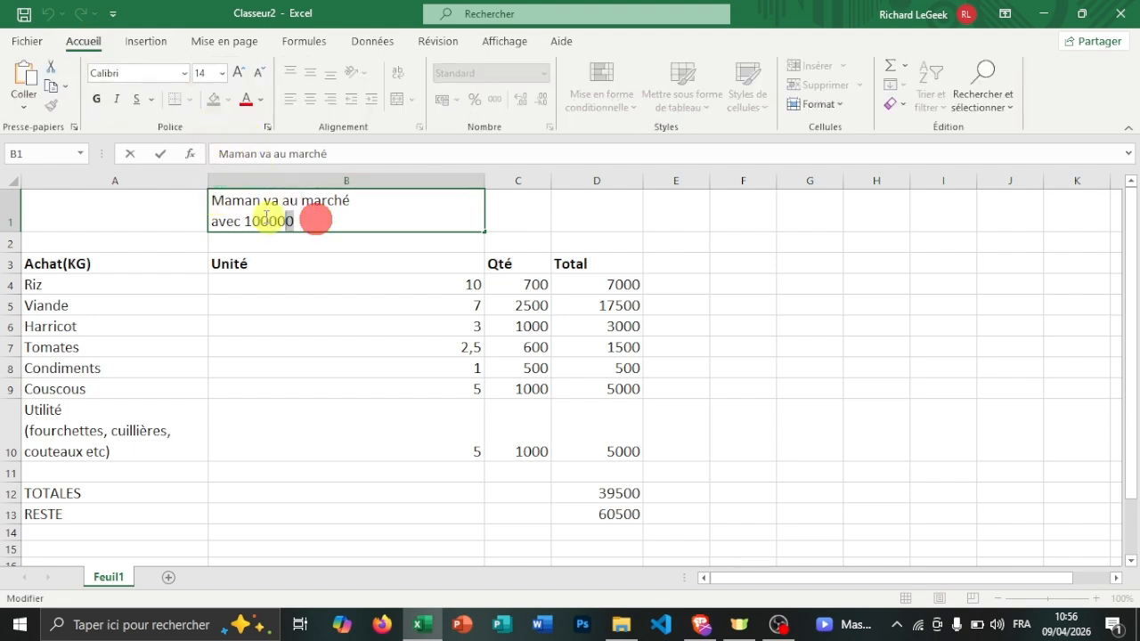
left_click(97, 101)
Try right and left alignment on the title in B1, and finish with it centred horizontally.
left_click(310, 98)
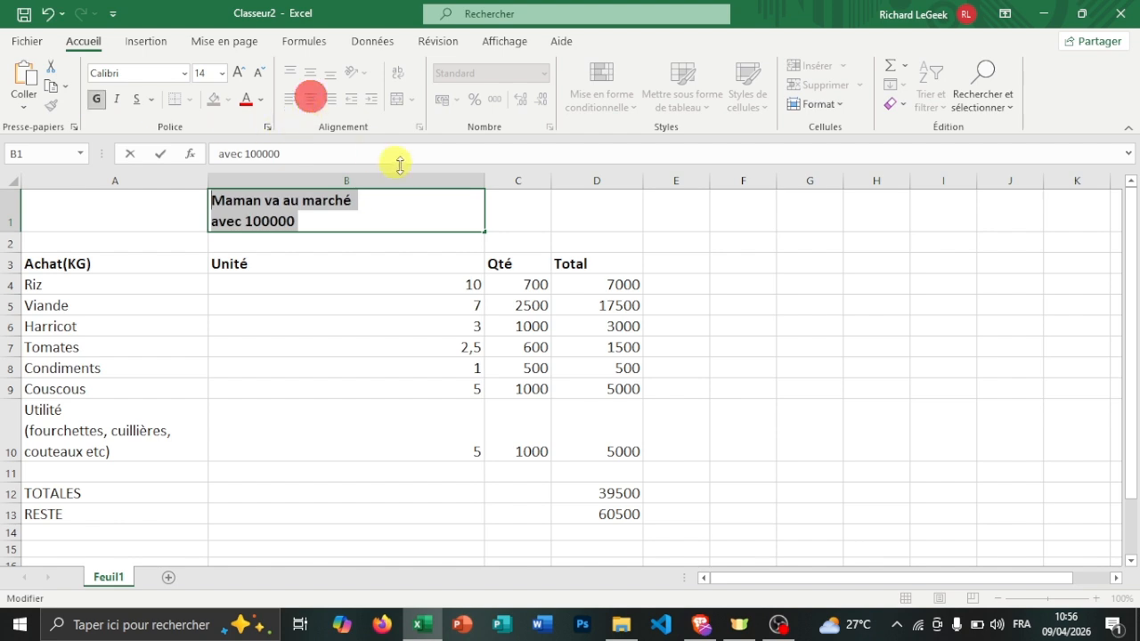
left_click(436, 211)
left_click(307, 98)
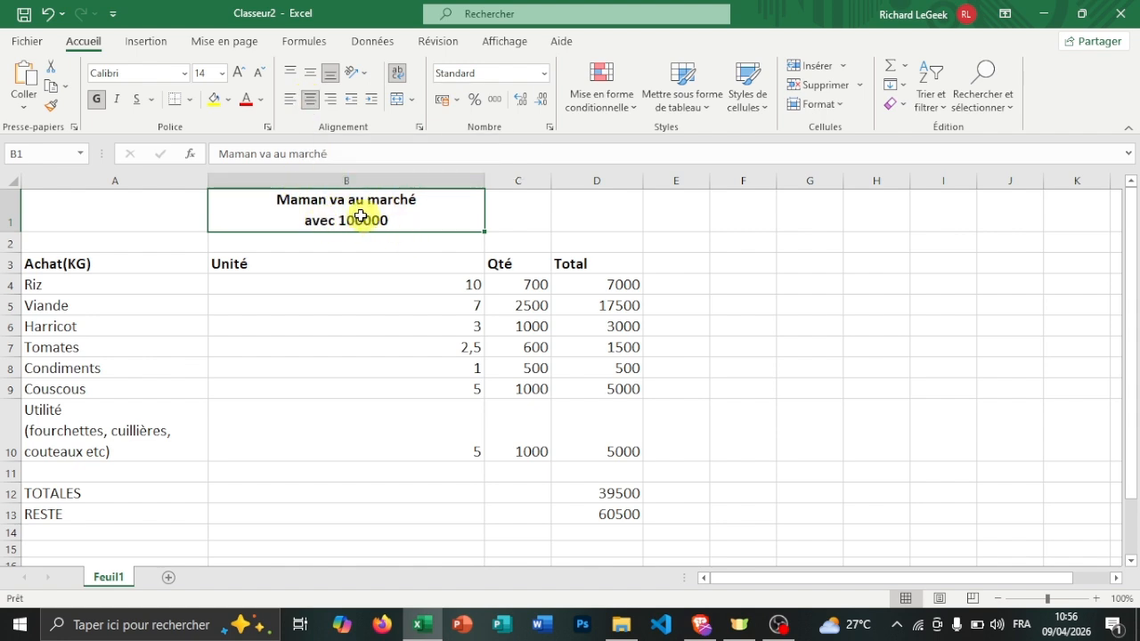
left_click(330, 100)
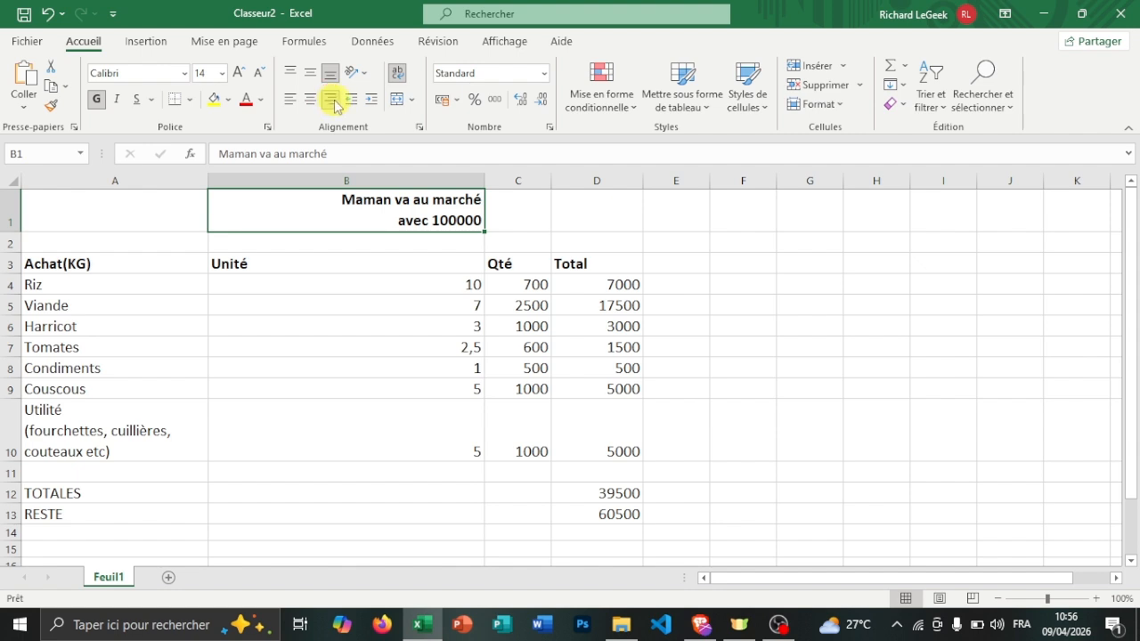
left_click(292, 101)
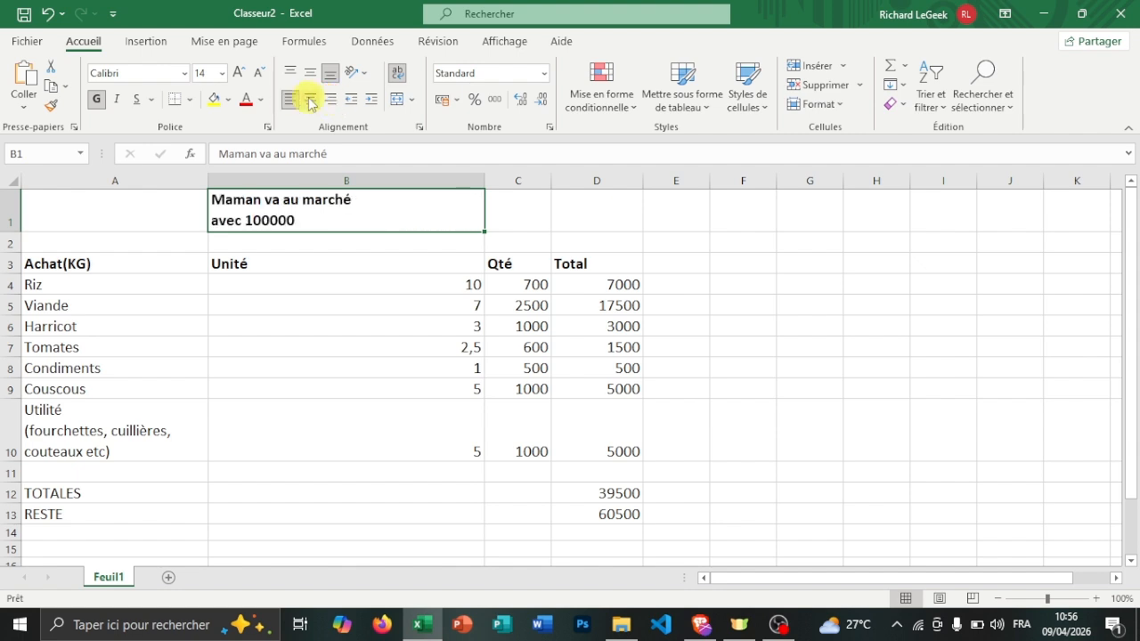
left_click(310, 101)
Format the grand total in D12 with a red font colour and bold.
left_click(327, 309)
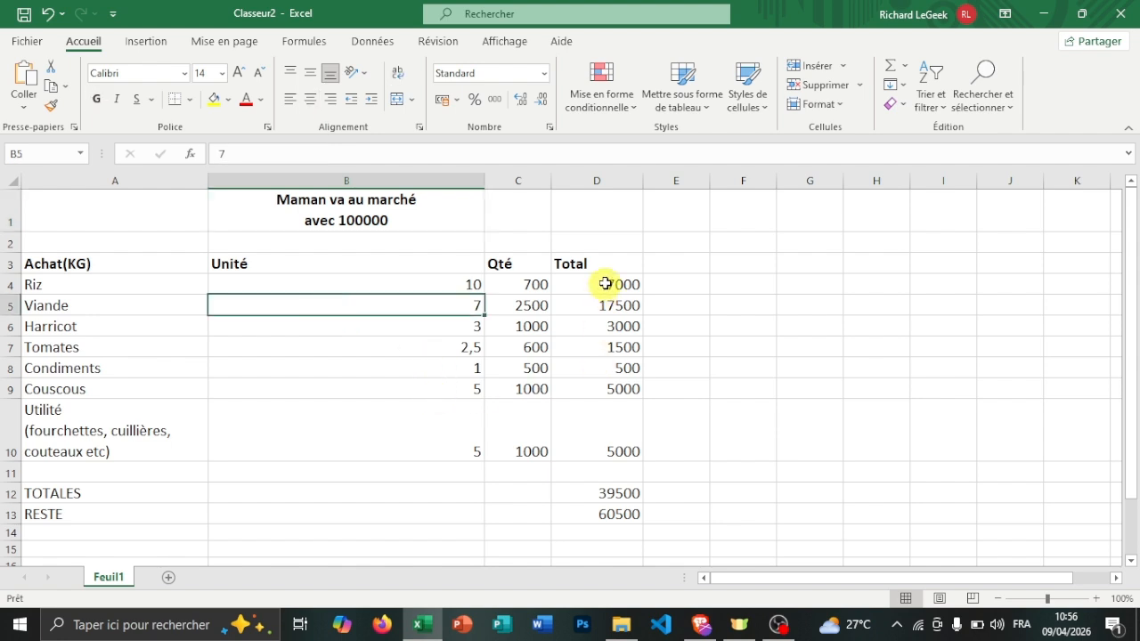
left_click(614, 493)
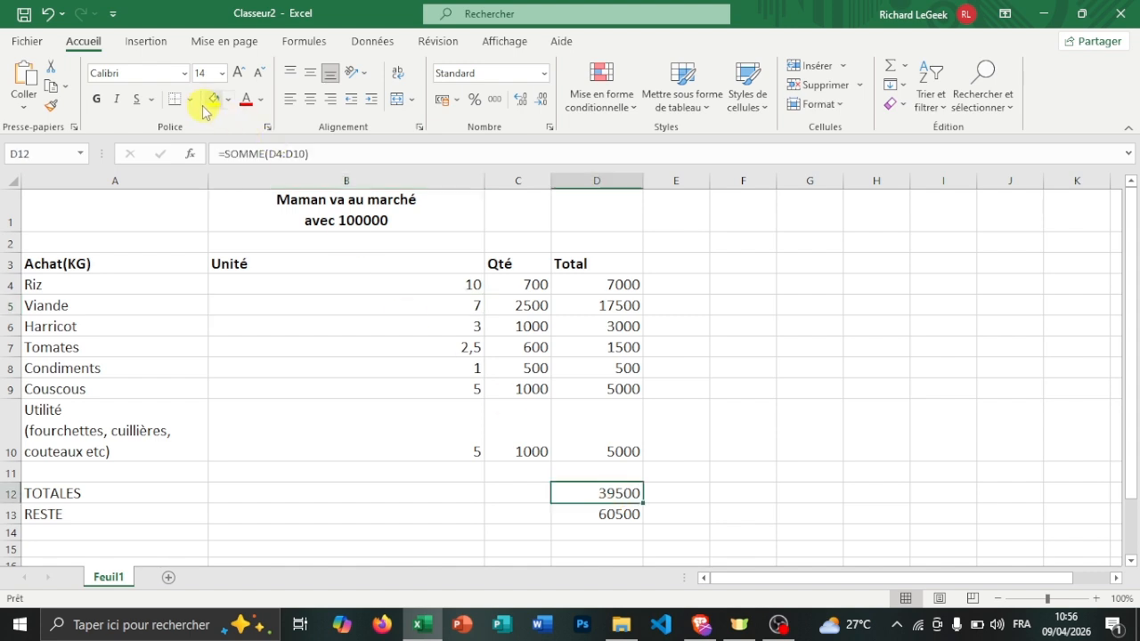
left_click(249, 104)
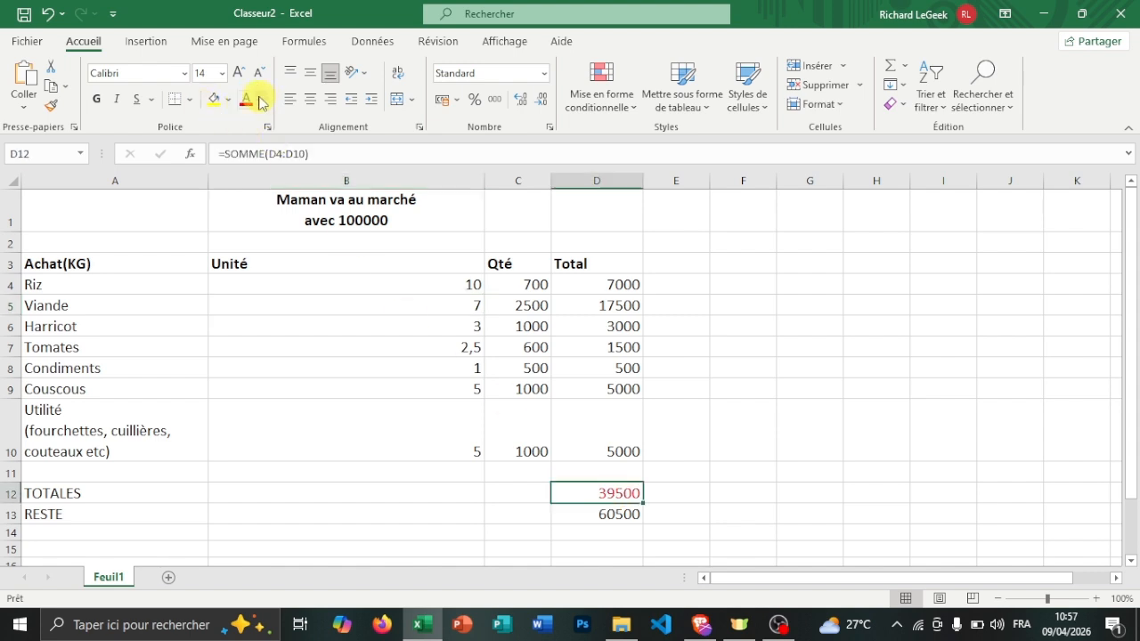
left_click(98, 101)
Format the remaining budget in D13 with the green theme font colour and bold.
left_click(621, 516)
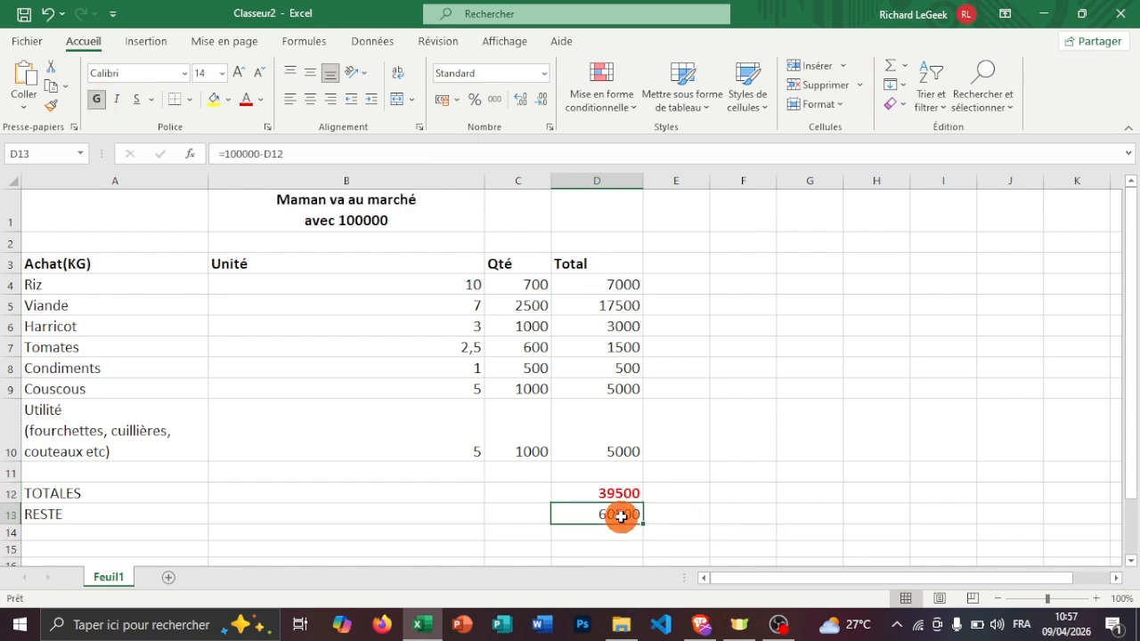
left_click(264, 100)
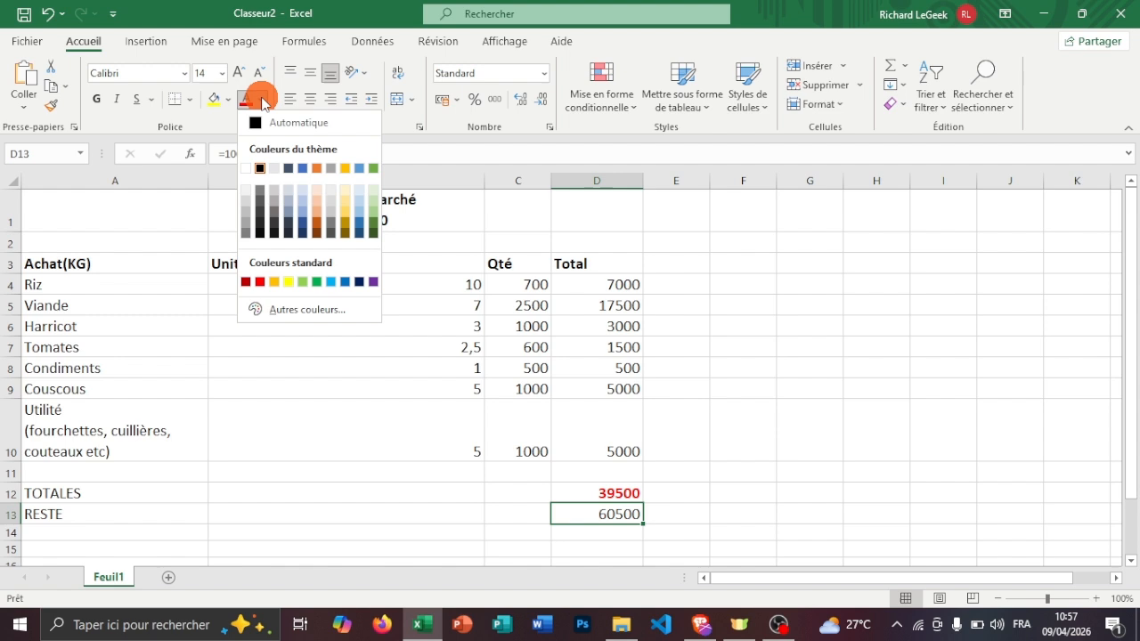
left_click(373, 168)
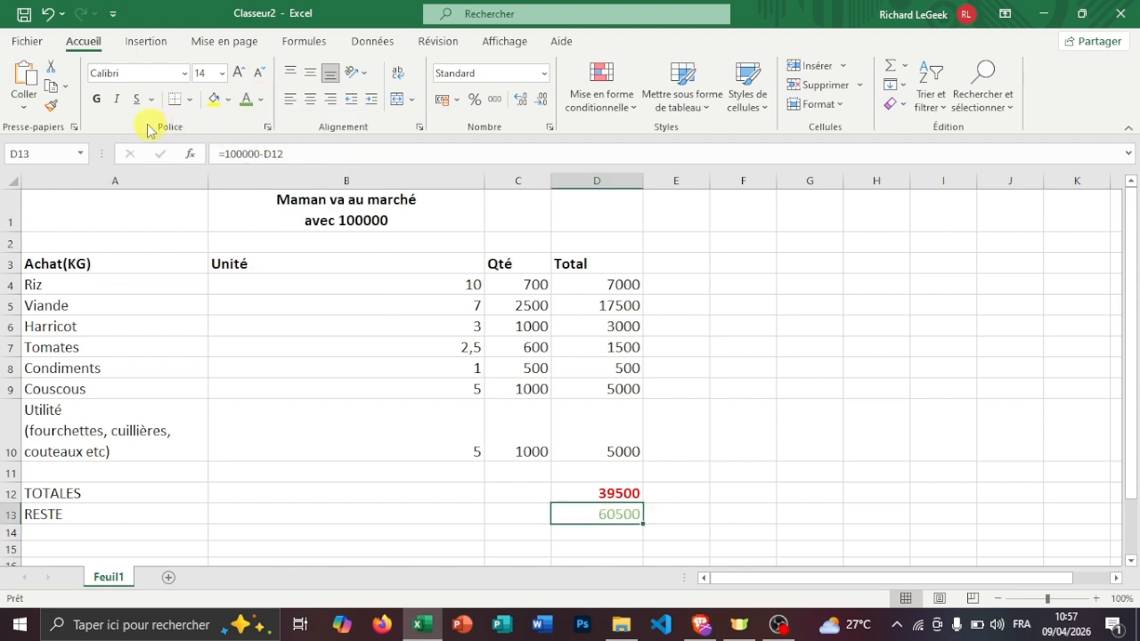
left_click(96, 100)
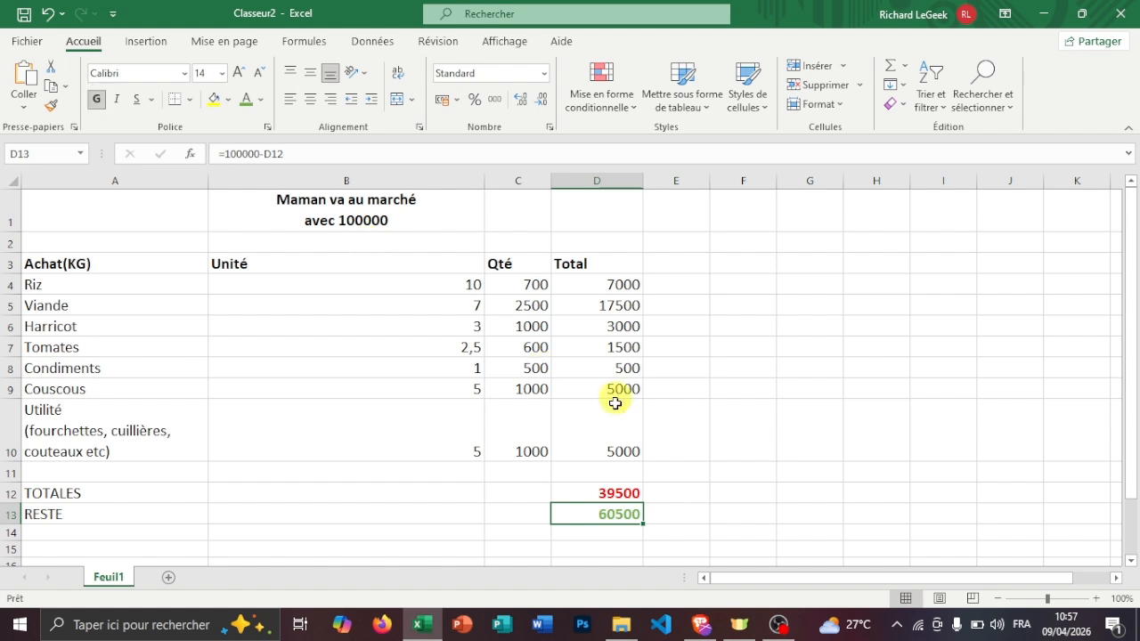
Make the item totals in D4 through D10 bold.
left_click(593, 288)
left_click_drag(592, 288, 618, 440)
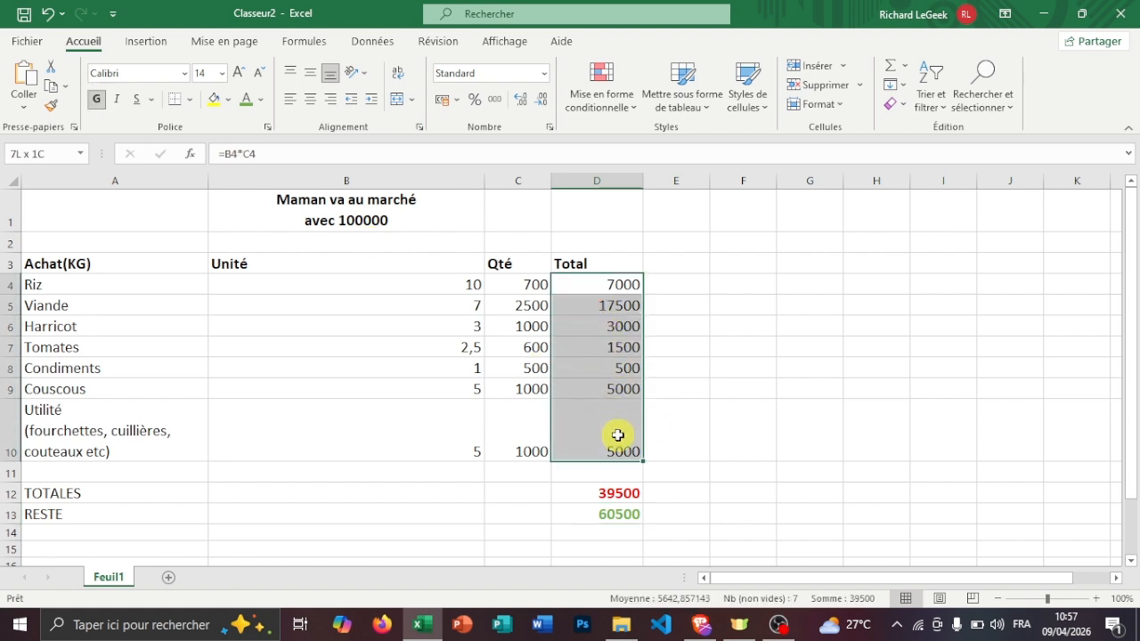
left_click(99, 100)
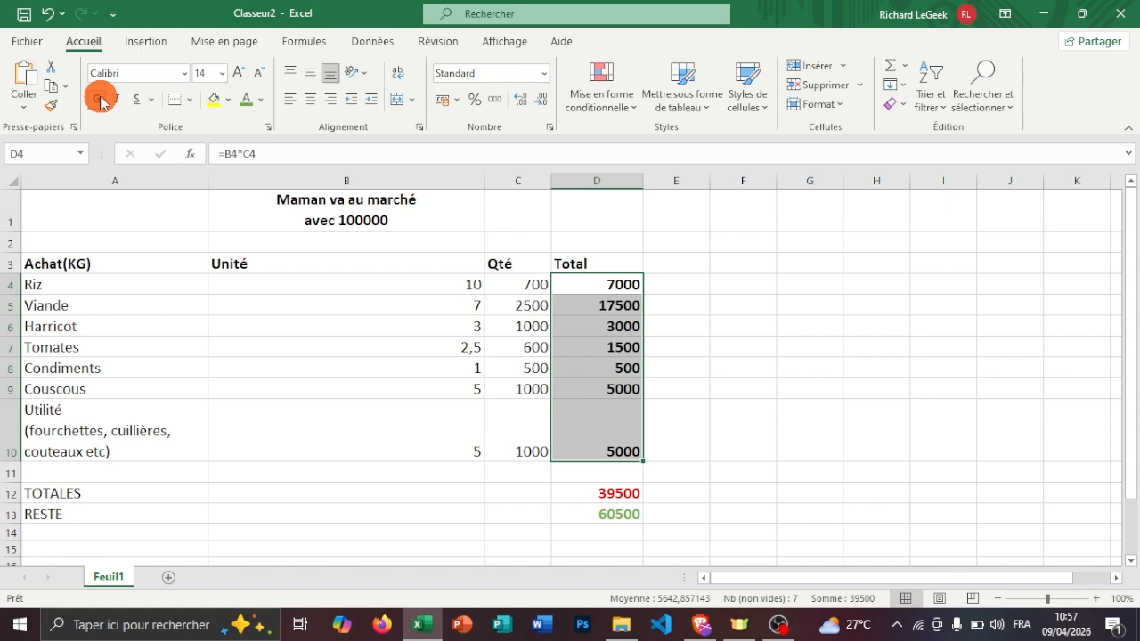
left_click(690, 427)
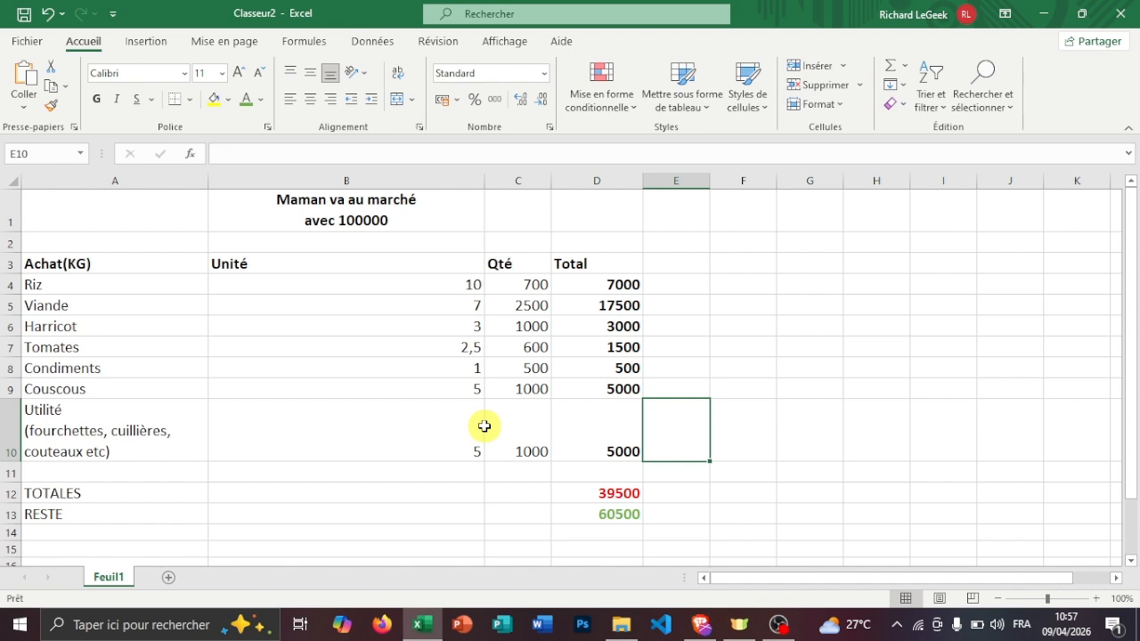
Start saving the workbook and browse to the Téléchargements folder as its location.
key("ctrl+s")
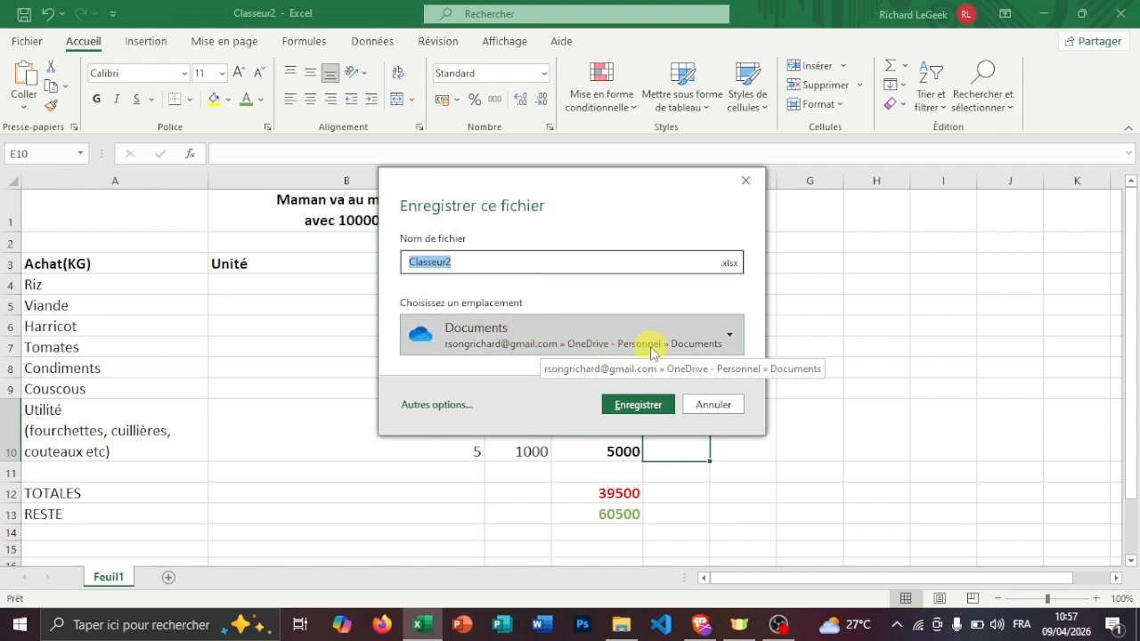
left_click(728, 335)
left_click(471, 580)
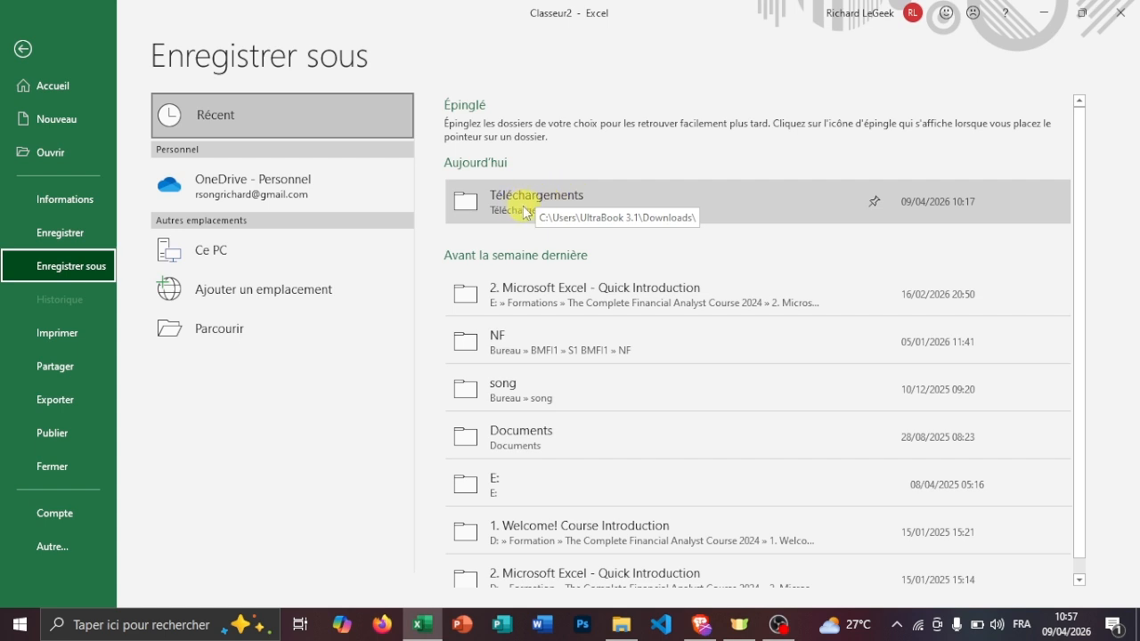
left_click(217, 293)
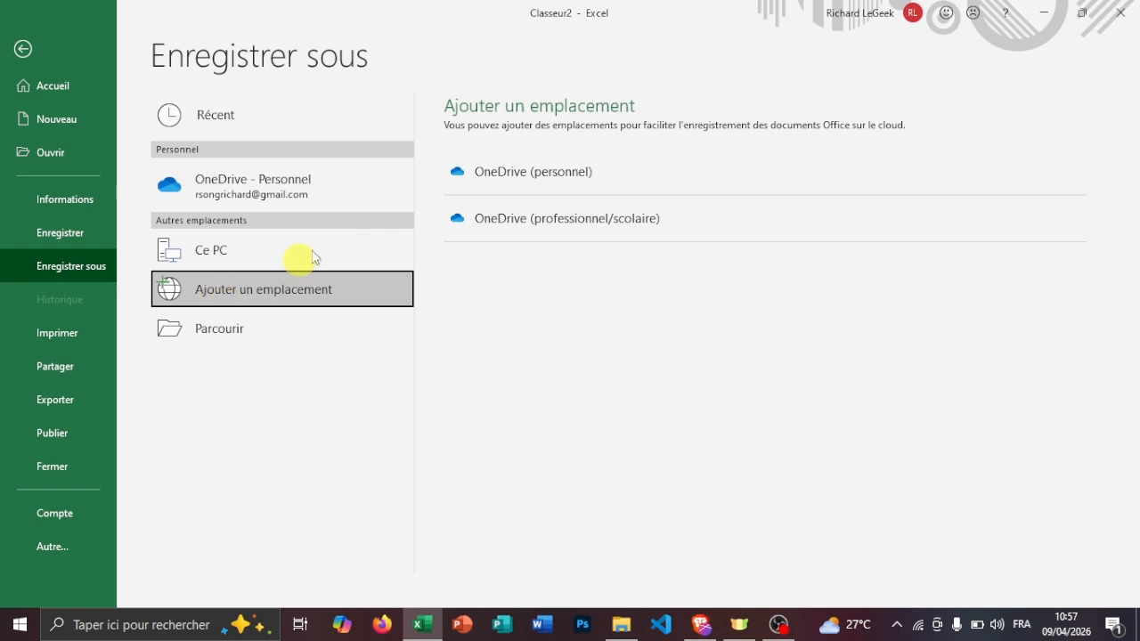
left_click(222, 327)
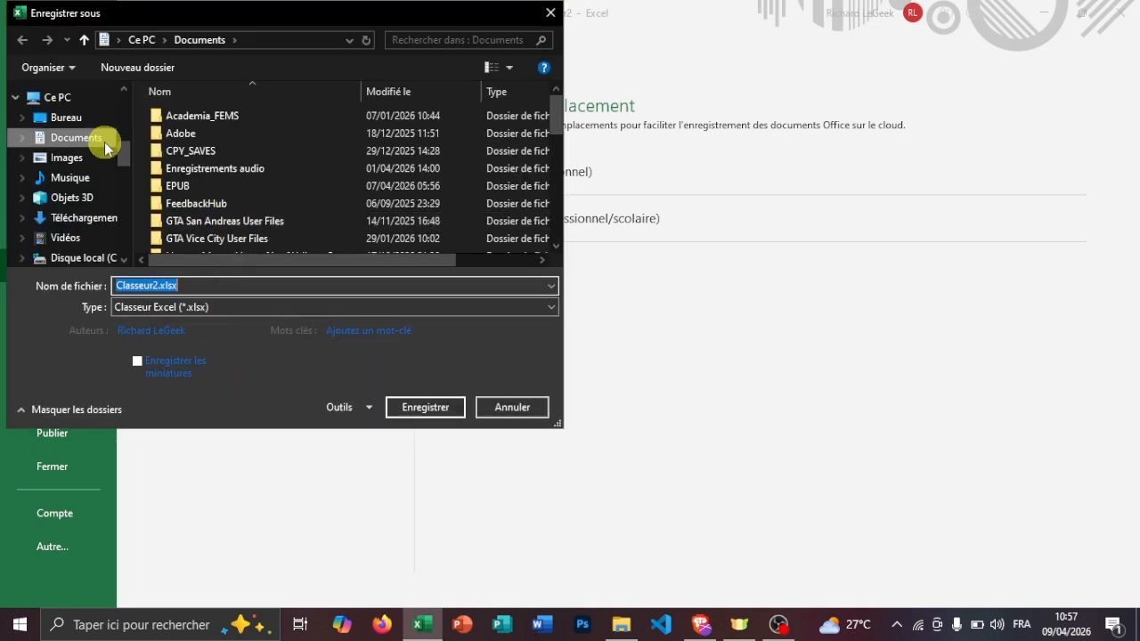
left_click(104, 222)
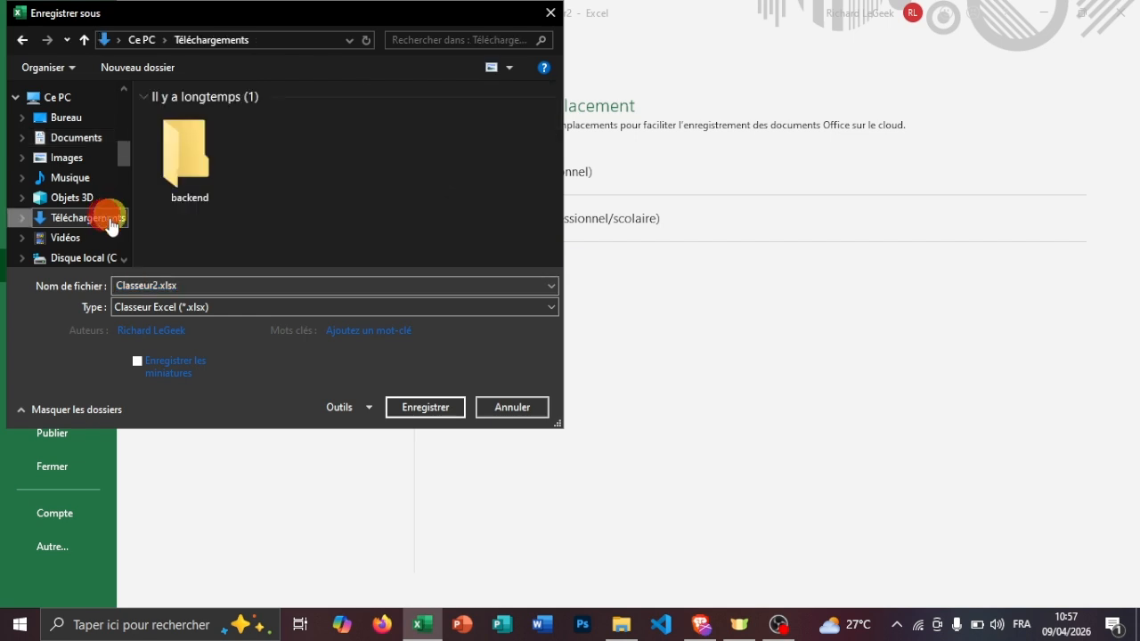
Name the file EXO1.xlsx and save it as an Excel workbook.
left_click(159, 285)
key("BackSpace")
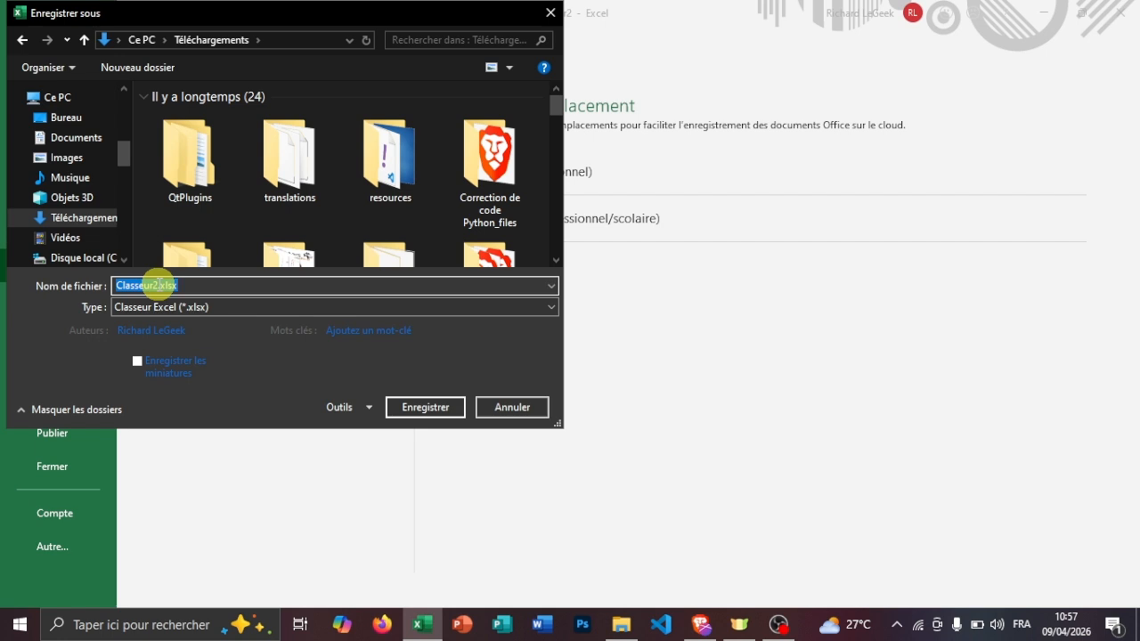
left_click(156, 285)
key("BackSpace")
key("BackSpace")
key("BackSpace")
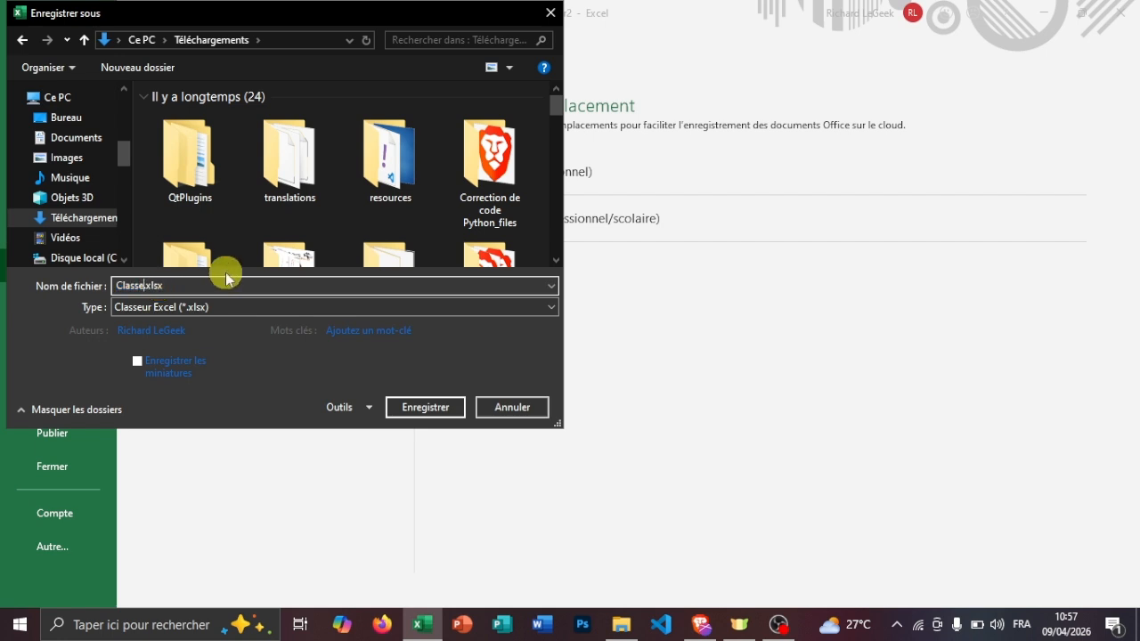
key("BackSpace")
key("BackSpace")
key("BackSpace")
key("BackSpace")
key("BackSpace")
key("BackSpace")
type("E")
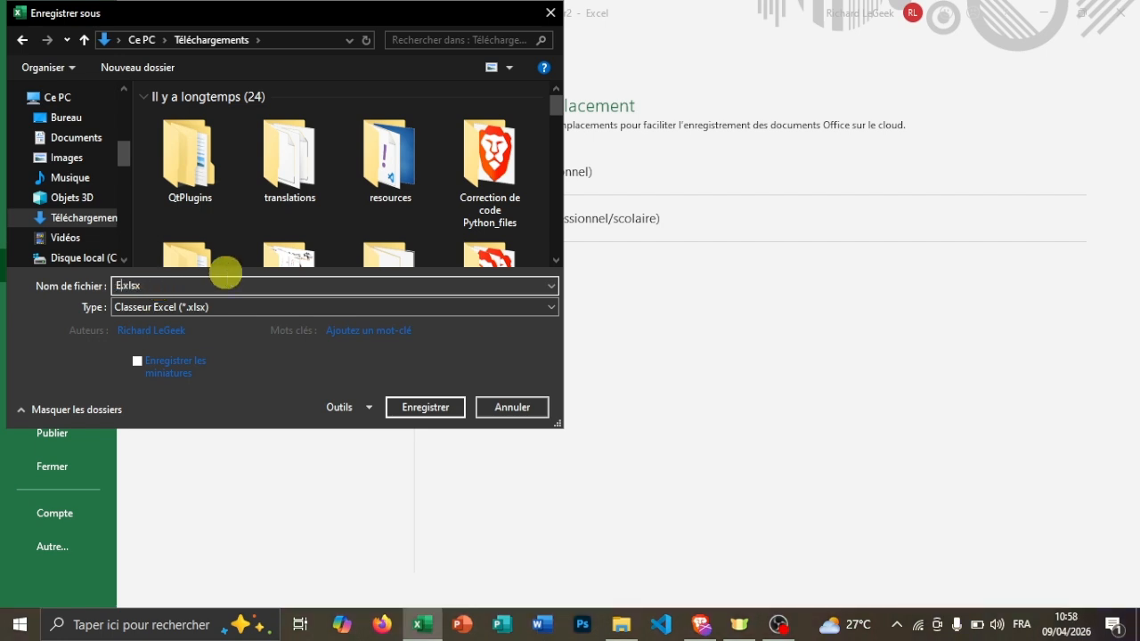
type("XO1")
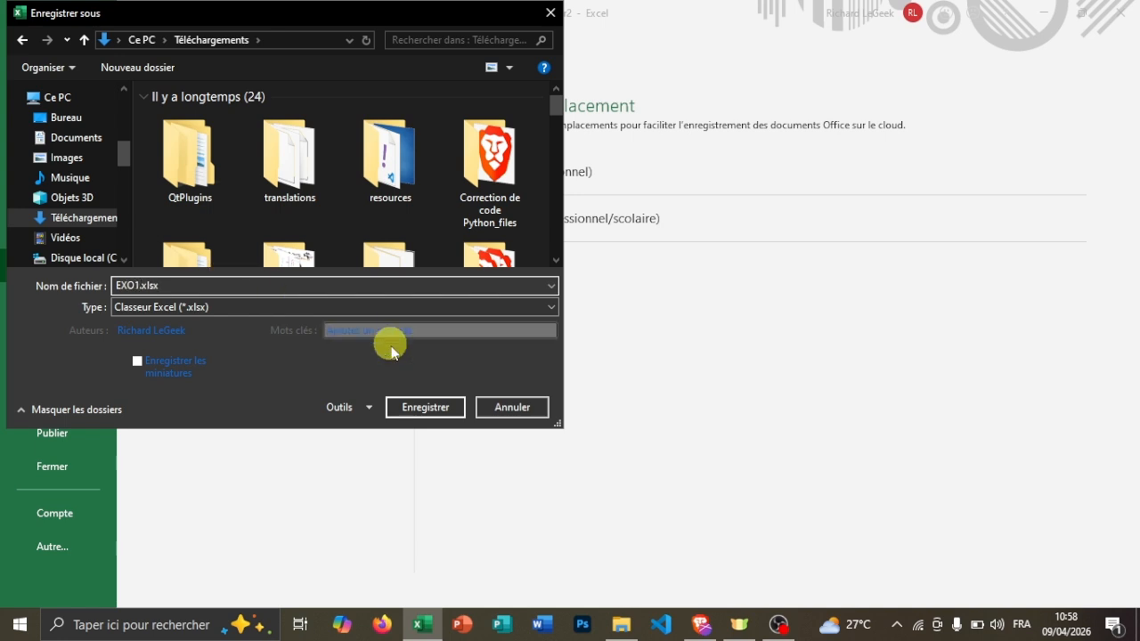
left_click(425, 407)
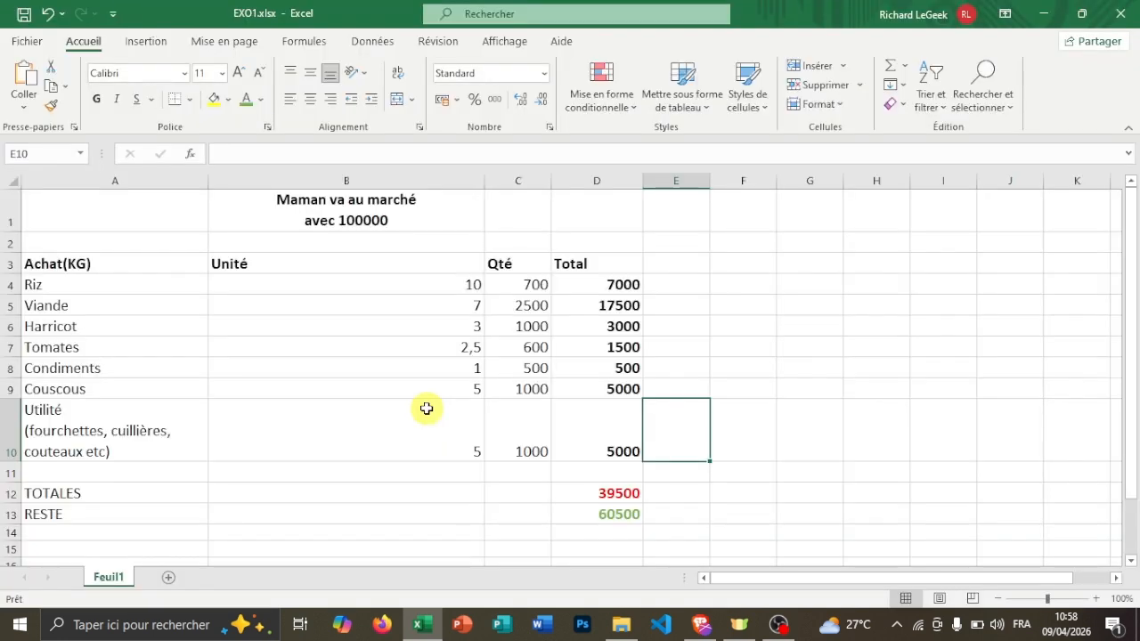